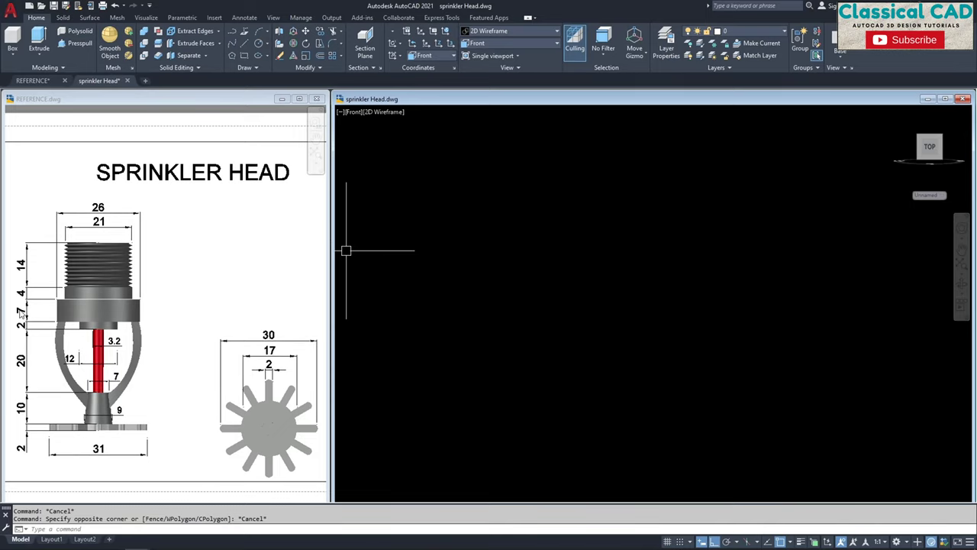
- Draw a circle with a diameter of 26 in the empty drawing
click(563, 323)
key(Escape)
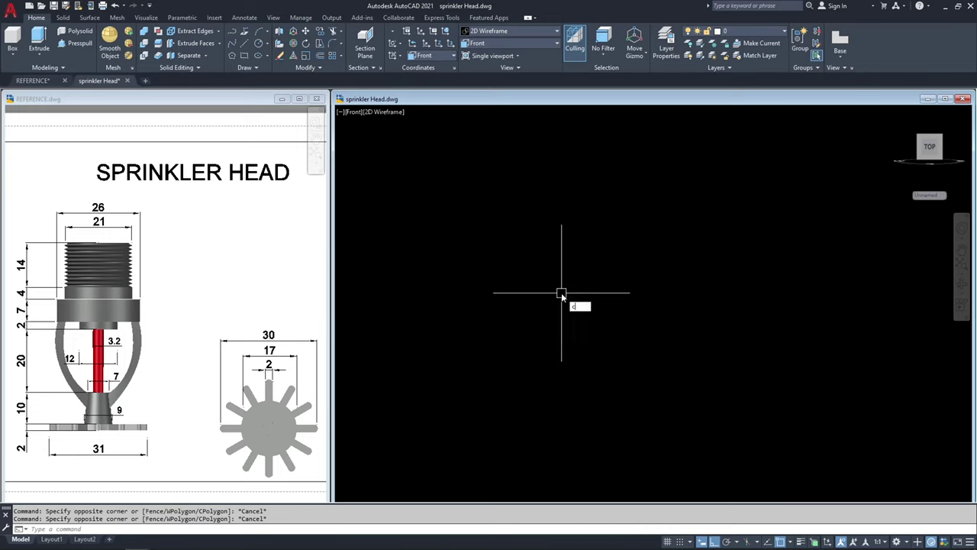
key(Return)
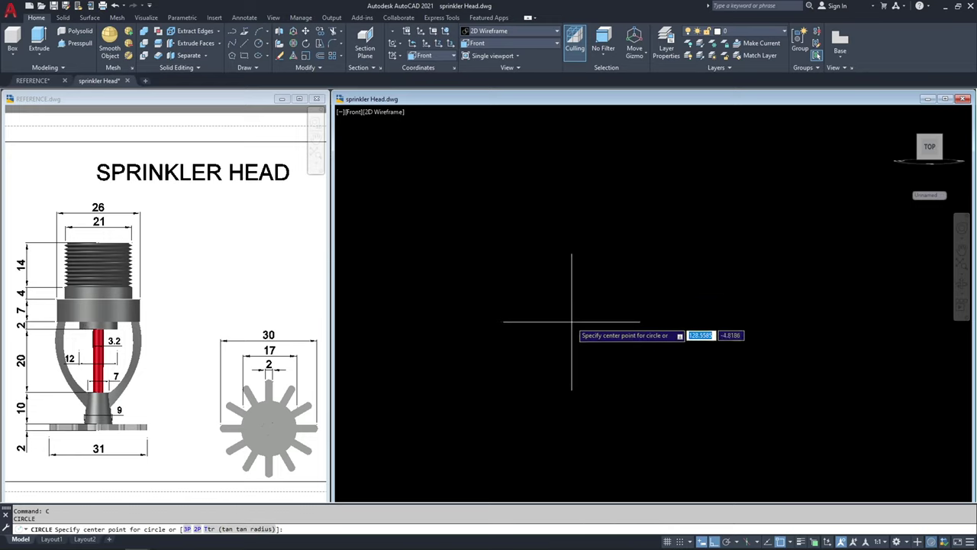
click(570, 297)
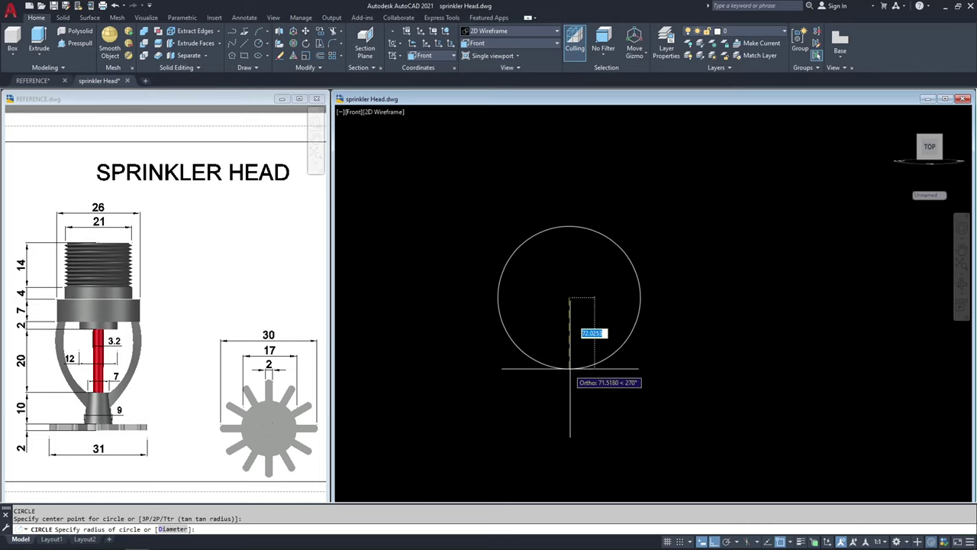
text(d)
key(Return)
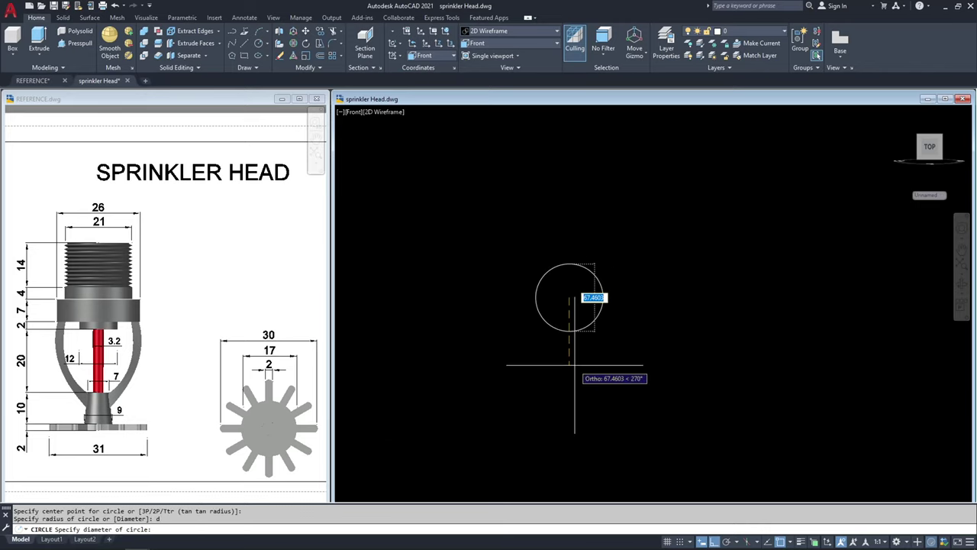
text(26)
key(Return)
key(Escape)
key(Escape)
- Presspull the 26-diameter circle to a height of 7 to form the body disc
shift+middle_drag(579, 306, 576, 243)
text(presspull)
key(Return)
click(569, 267)
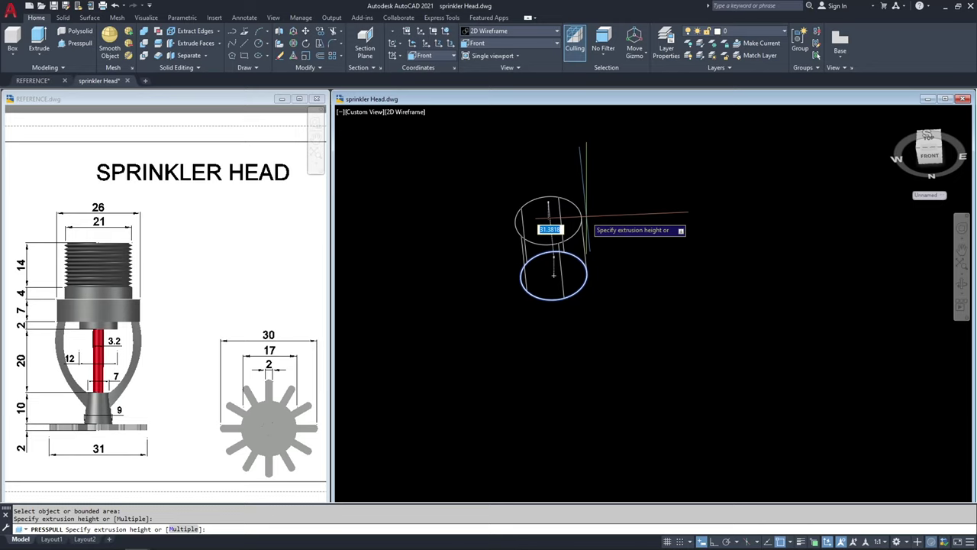
key(Return)
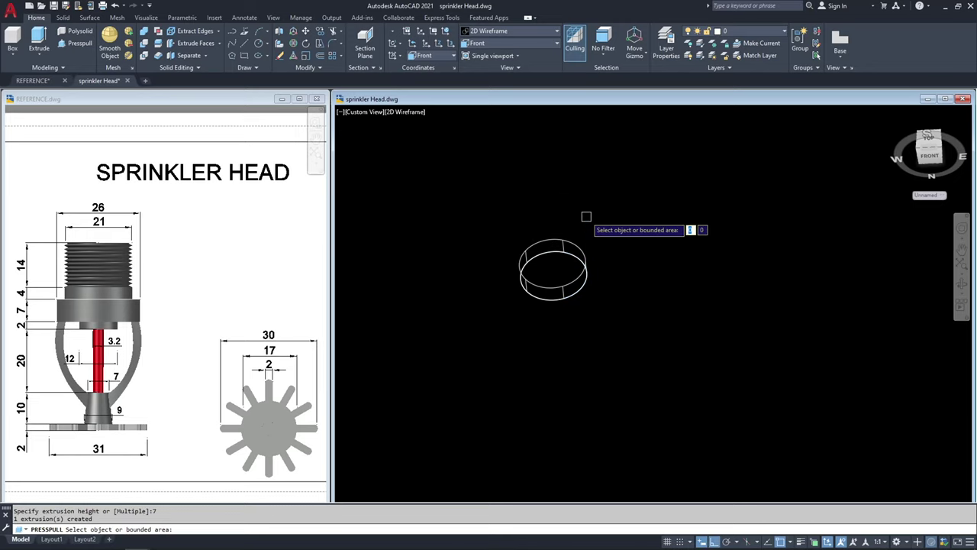
click(120, 221)
click(122, 220)
key(Escape)
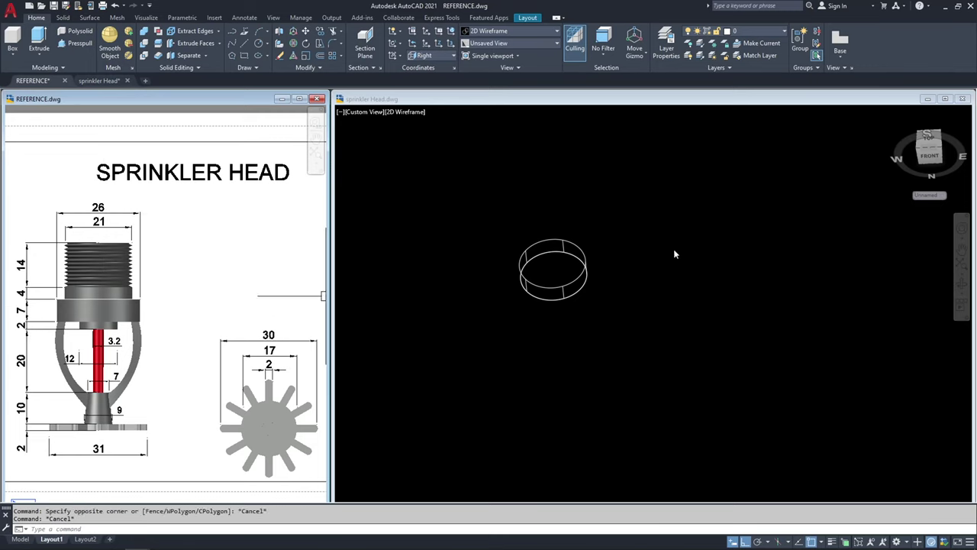
- Return to the sprinkler Head drawing and display the model in the Shaded visual style
click(656, 253)
click(561, 177)
key(Escape)
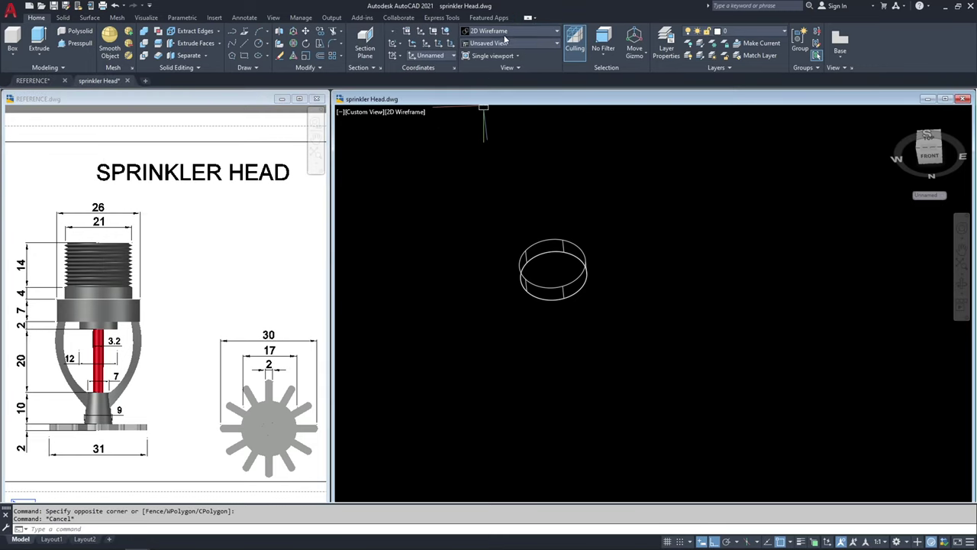
click(412, 114)
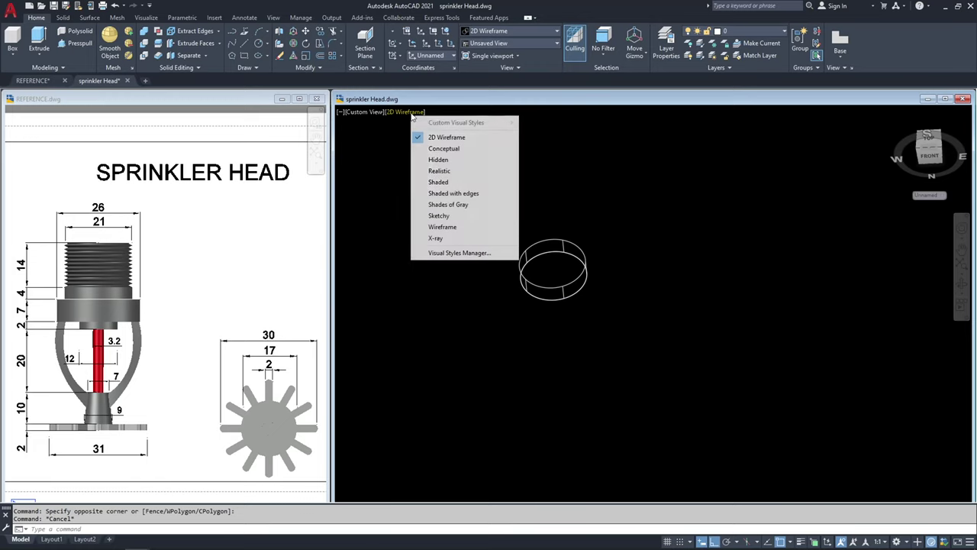
click(453, 183)
mouse_move(631, 268)
shift+middle_down()
mouse_move(636, 236)
mouse_move(633, 300)
mouse_move(608, 275)
shift+middle_up()
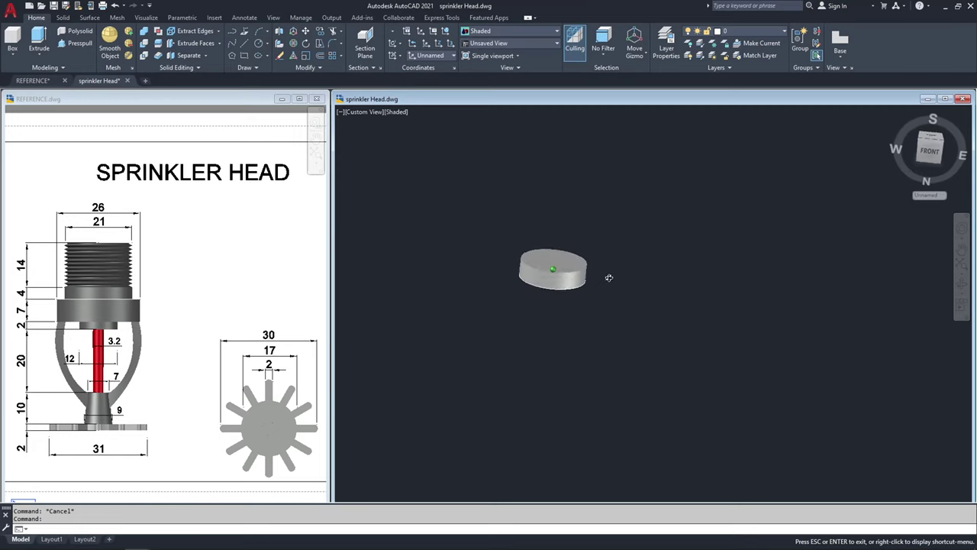
- Set the Front view and 3D-rotate the disc and its circle so the disc lies flat with a vertical axis
click(516, 44)
click(493, 94)
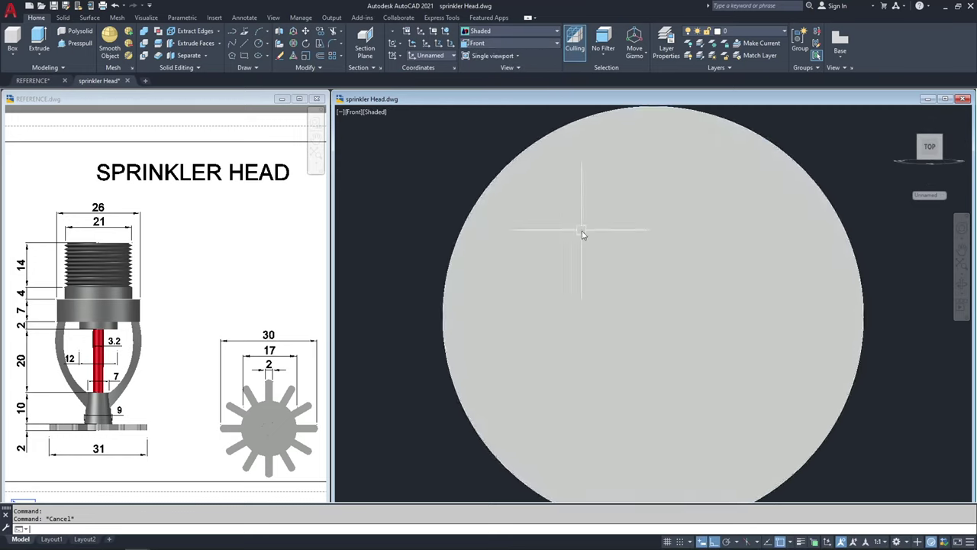
middle_drag(523, 268, 509, 274)
shift+middle_drag(608, 349, 591, 327)
scroll(591, 328, down, 2)
click(778, 474)
click(358, 180)
text(3r)
key(Return)
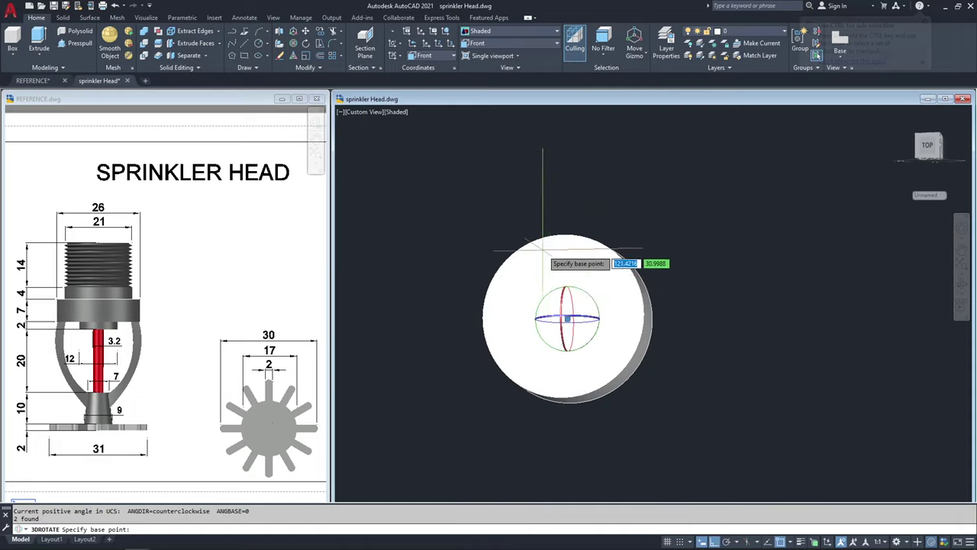
click(560, 297)
key(Escape)
- Examine the rotated disc's orientation in the Front view and from slightly above
click(542, 46)
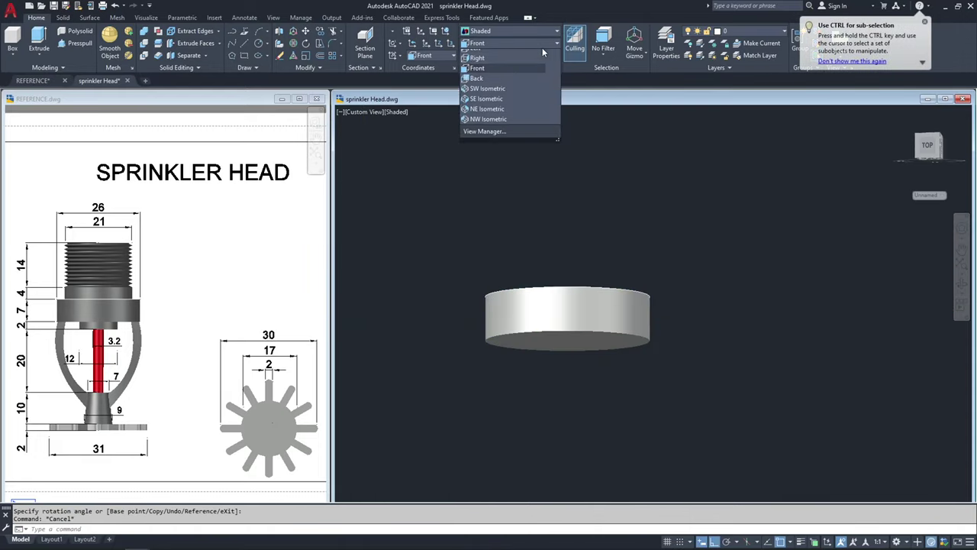
click(499, 93)
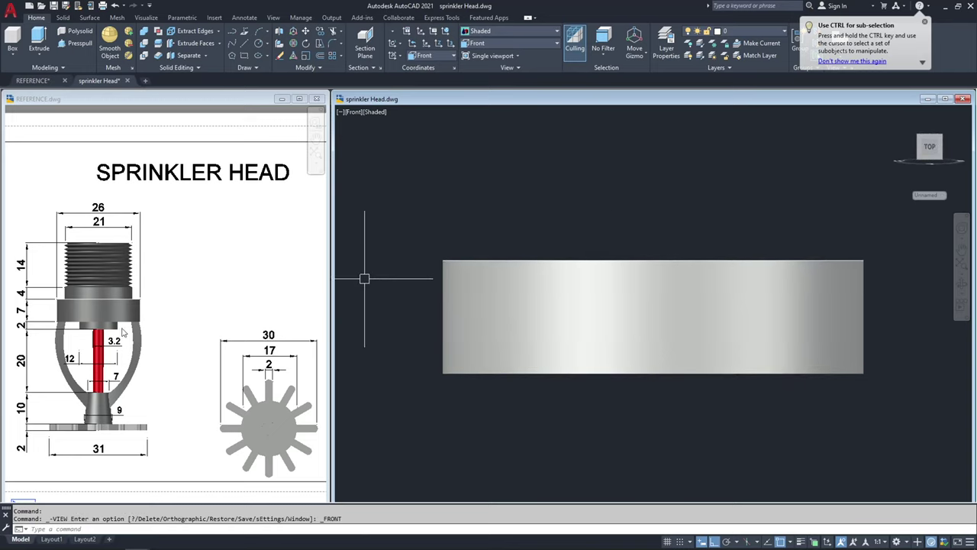
key(Escape)
scroll(512, 235, down, 2)
click(787, 274)
click(672, 267)
key(Escape)
scroll(582, 248, down, 2)
shift+middle_drag(694, 278, 668, 291)
key(Escape)
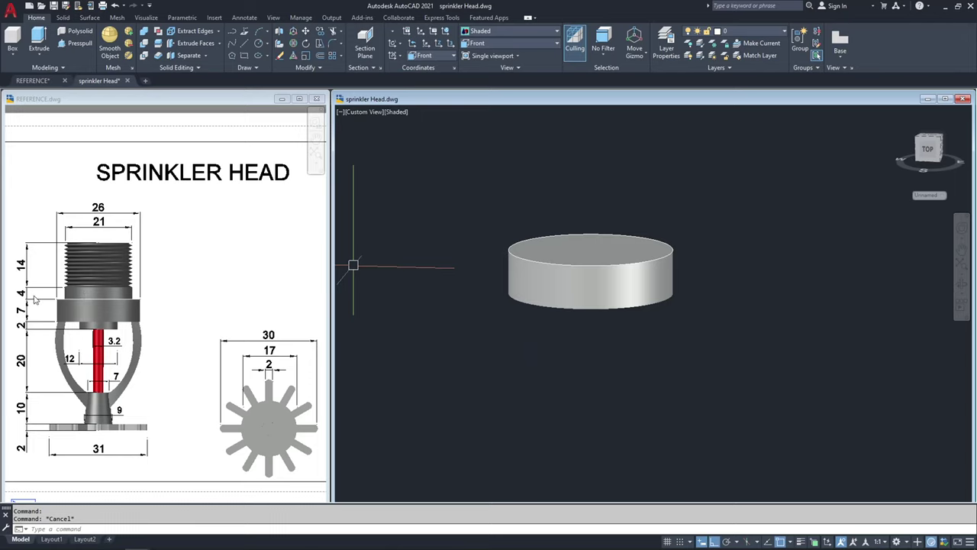
- Draw a circle with a diameter of 21 centred on the disc's top face
click(686, 418)
key(Escape)
text(c)
key(Return)
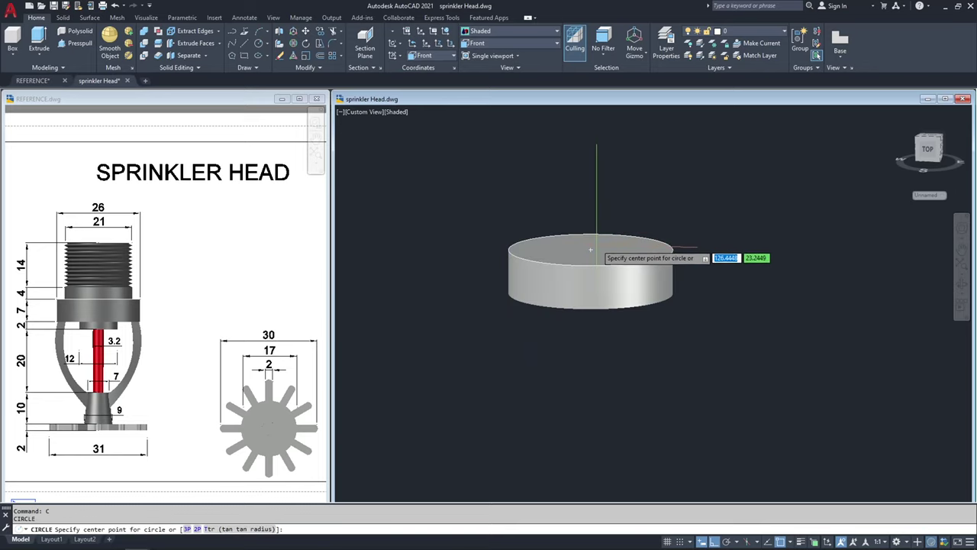
click(590, 249)
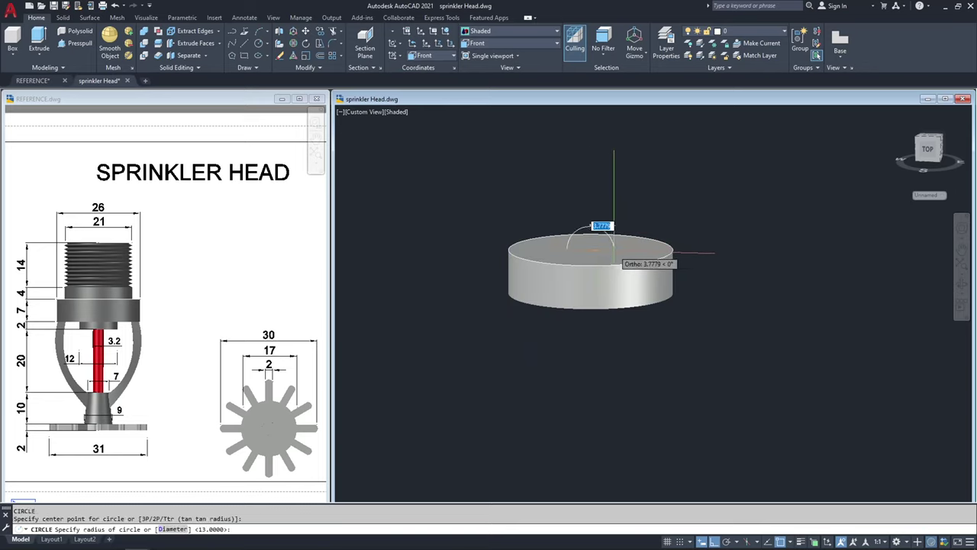
text(d)
key(space)
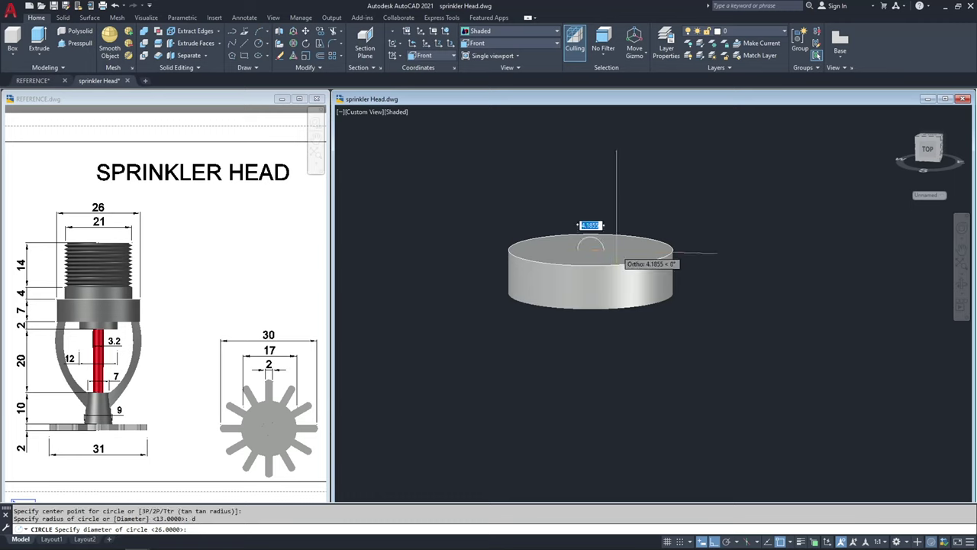
text(21)
key(space)
key(Escape)
key(Escape)
- 3D-rotate the 21-diameter circle so it lies flat on the disc's top face
click(612, 211)
click(578, 154)
text(3r)
key(space)
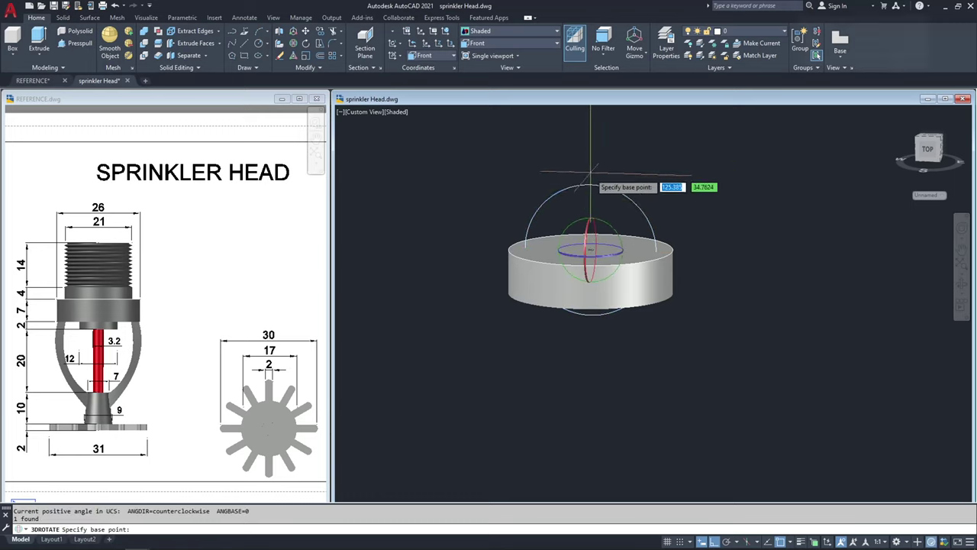
click(593, 225)
key(Escape)
key(Escape)
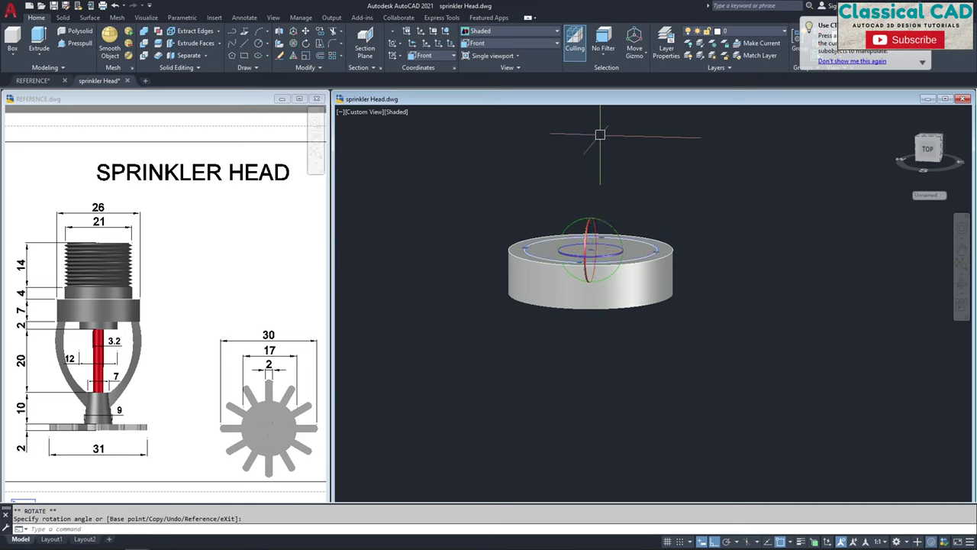
- Presspull the 21-diameter circular area upward by 4 to form the upper collar
text(presspull)
key(Return)
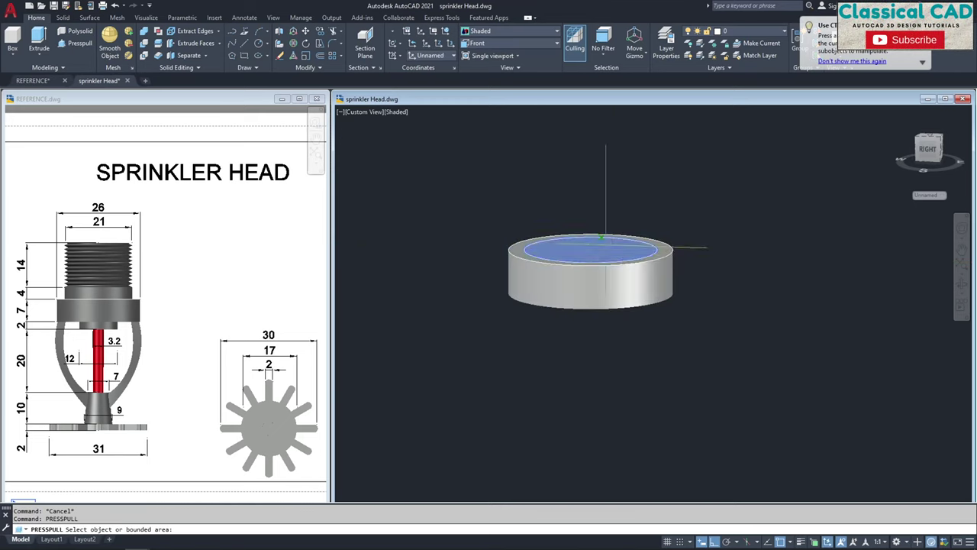
click(591, 249)
text(4)
key(Return)
key(Return)
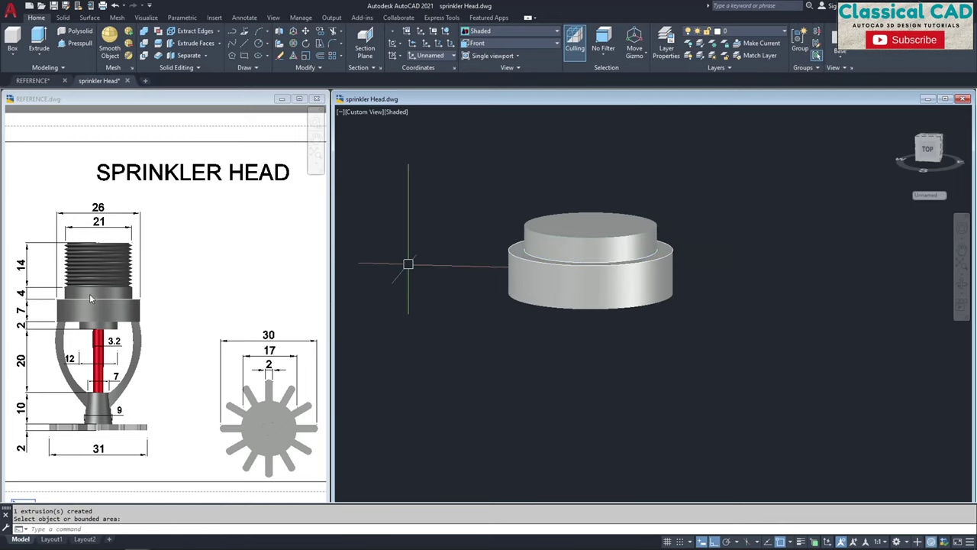
- Set the UCS to Bottom and orbit to expose the body's underside
click(515, 148)
key(Escape)
click(439, 58)
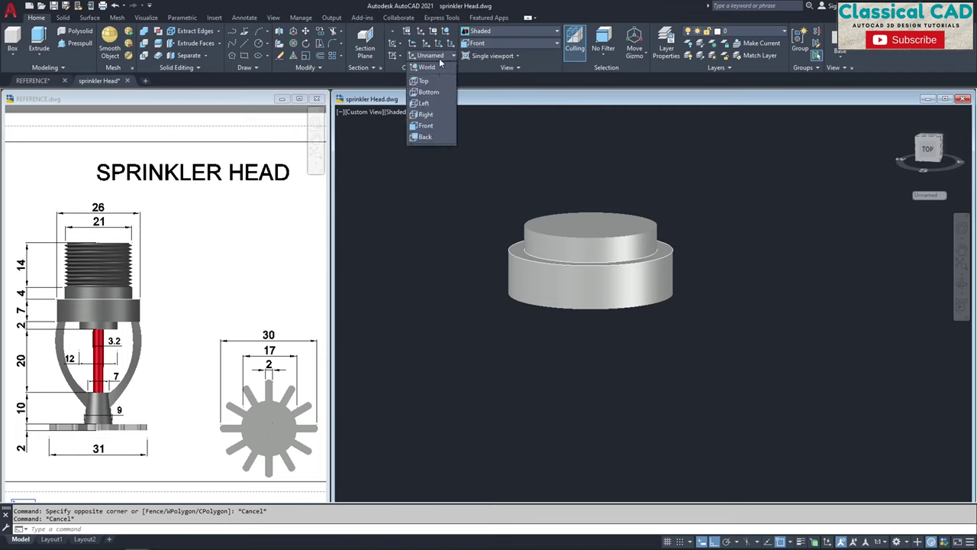
click(429, 93)
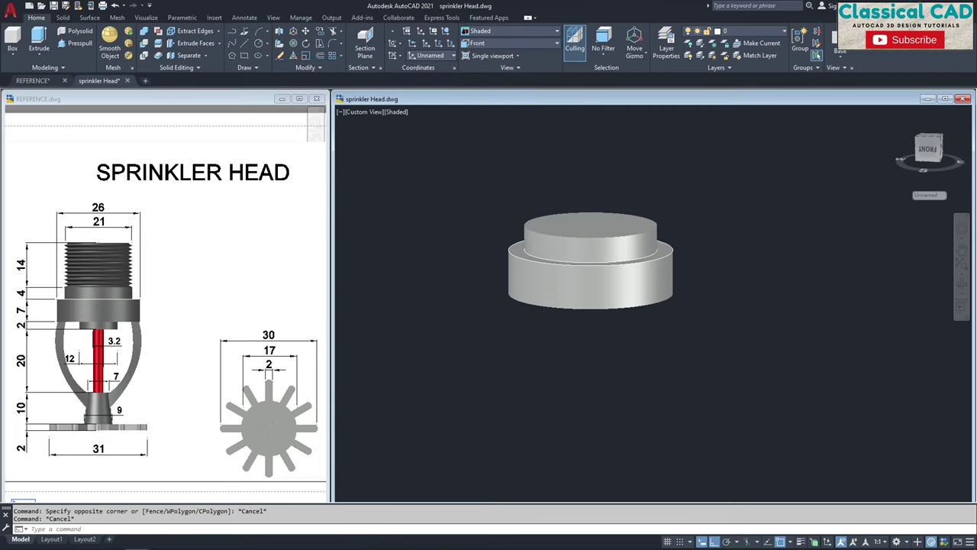
shift+middle_drag(618, 297, 620, 264)
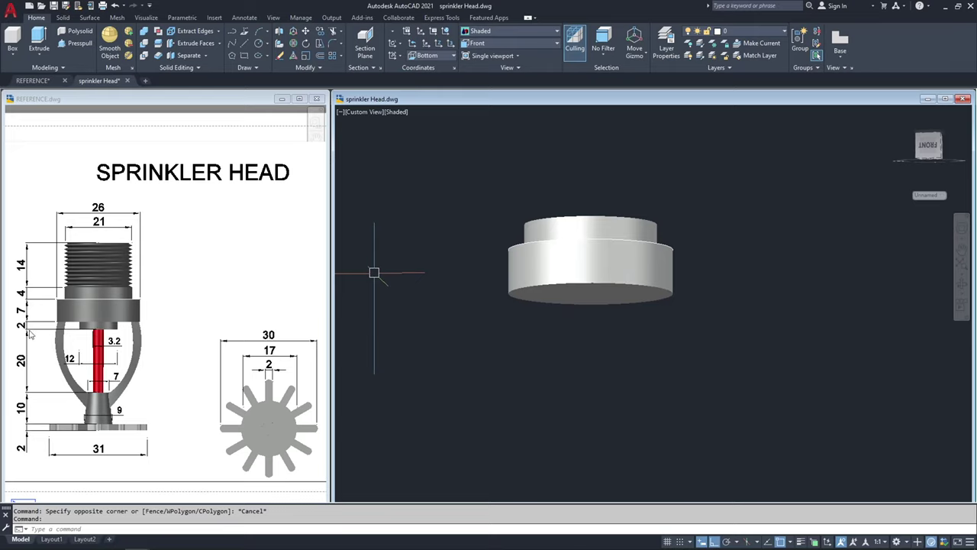
- Draw a circle with a diameter of 12 centred on the body's bottom face
text(c)
key(Return)
click(590, 293)
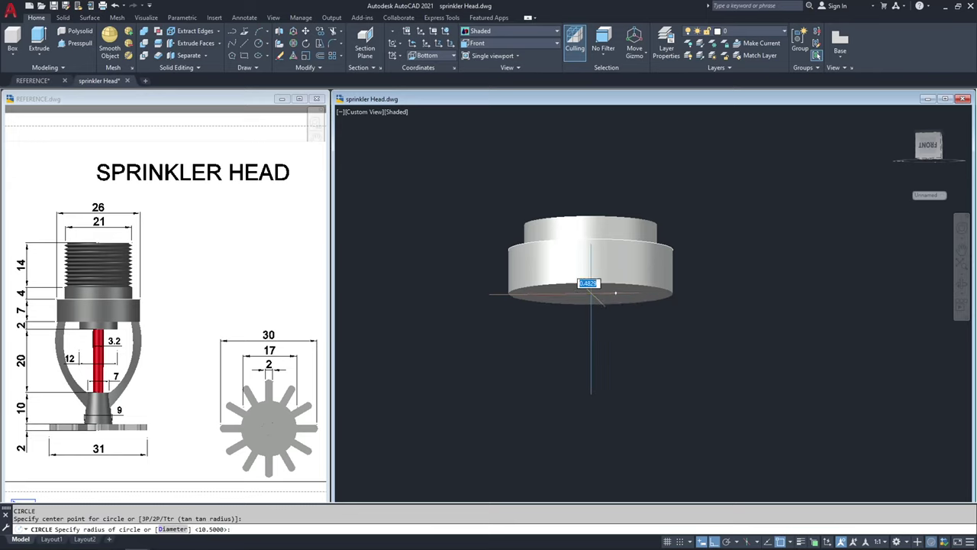
text(d)
key(Return)
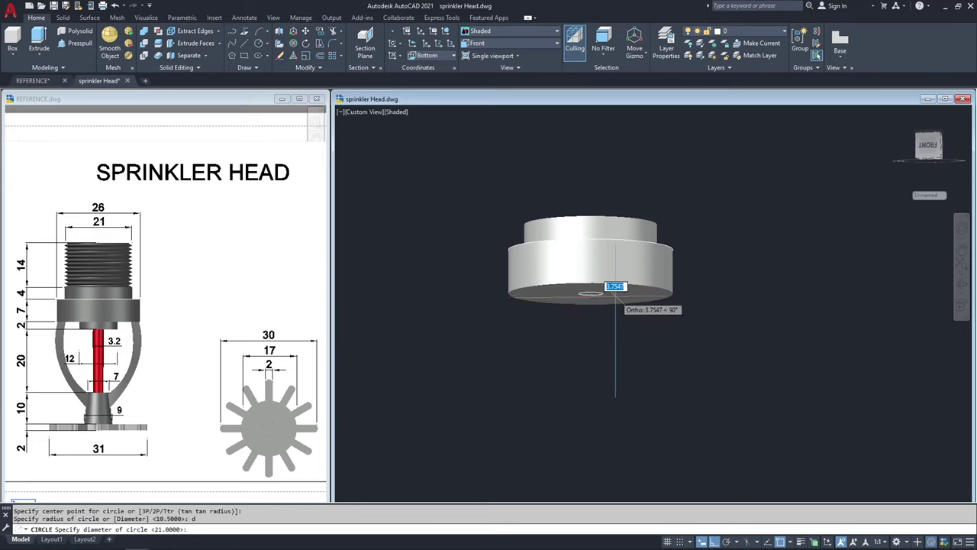
key(Return)
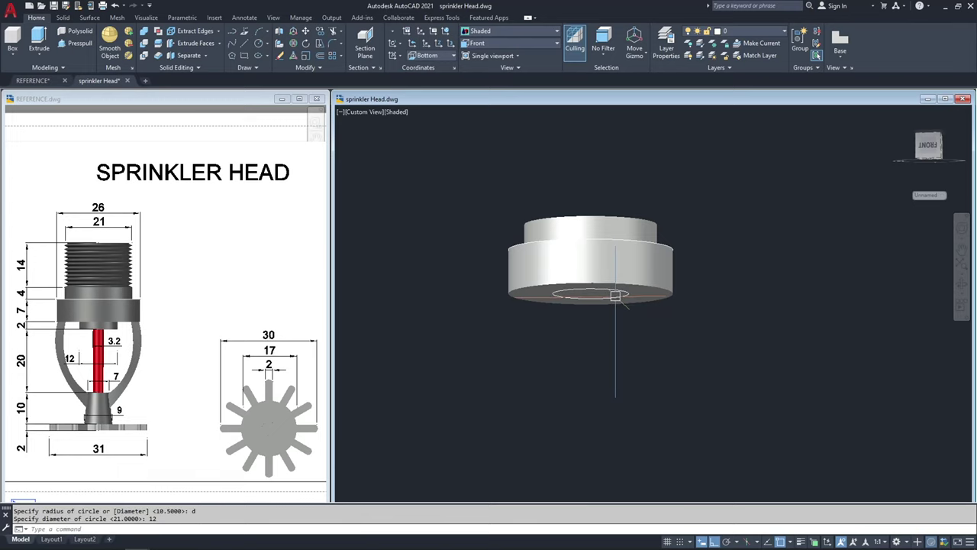
- Presspull the 12-diameter circular area downward by 2 to form the lower boss
scroll(625, 301, up, 4)
text(pres)
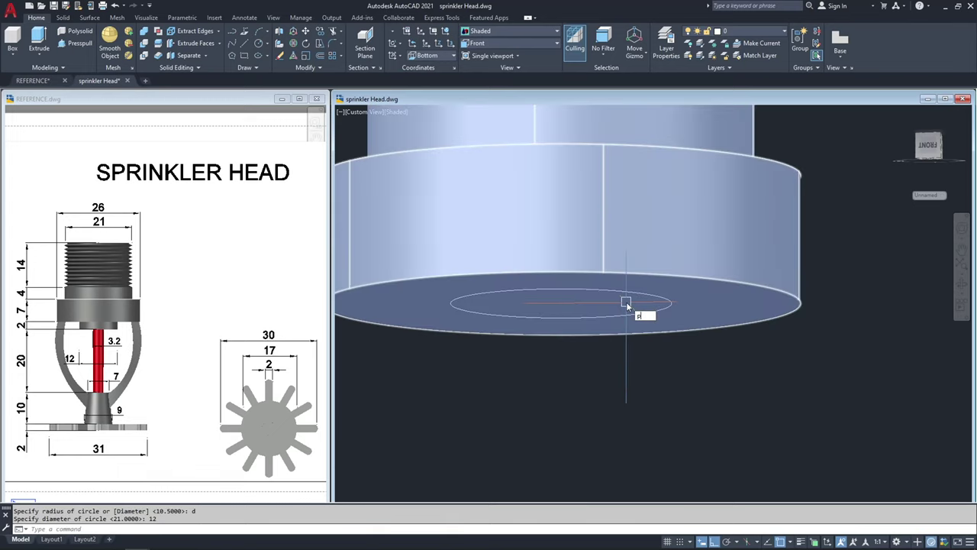
key(Return)
click(625, 303)
text(2)
key(Return)
key(Return)
scroll(611, 384, down, 5)
shift+middle_drag(611, 384, 652, 364)
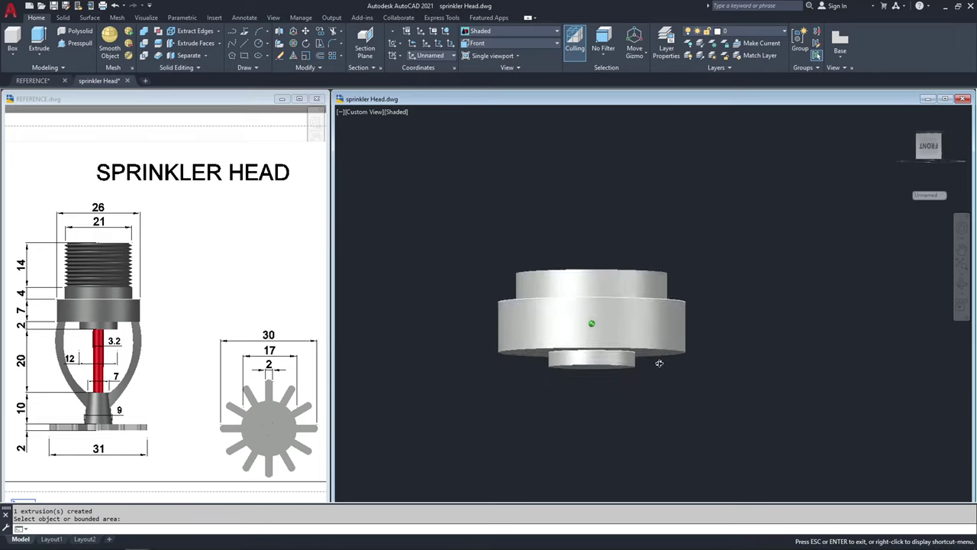
key(Return)
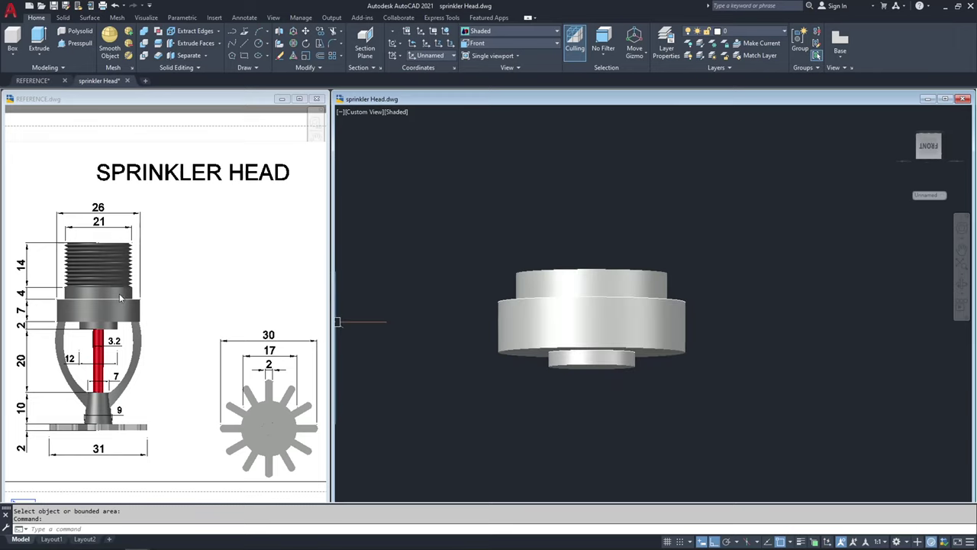
key(Escape)
middle_drag(487, 248, 500, 224)
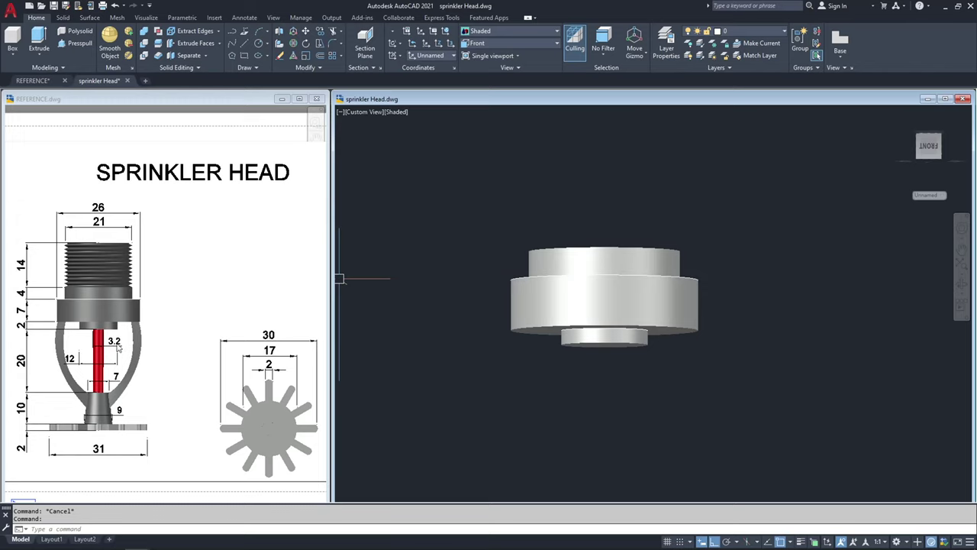
- Draw a circle with a diameter of 3.2 centred on the lower boss's bottom face
click(587, 408)
key(Escape)
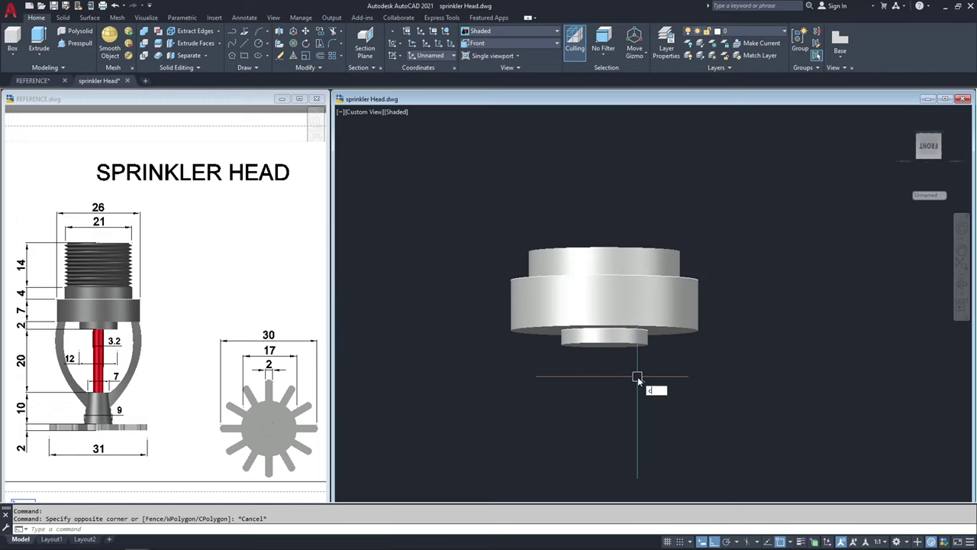
key(Return)
scroll(602, 345, up, 2)
click(587, 339)
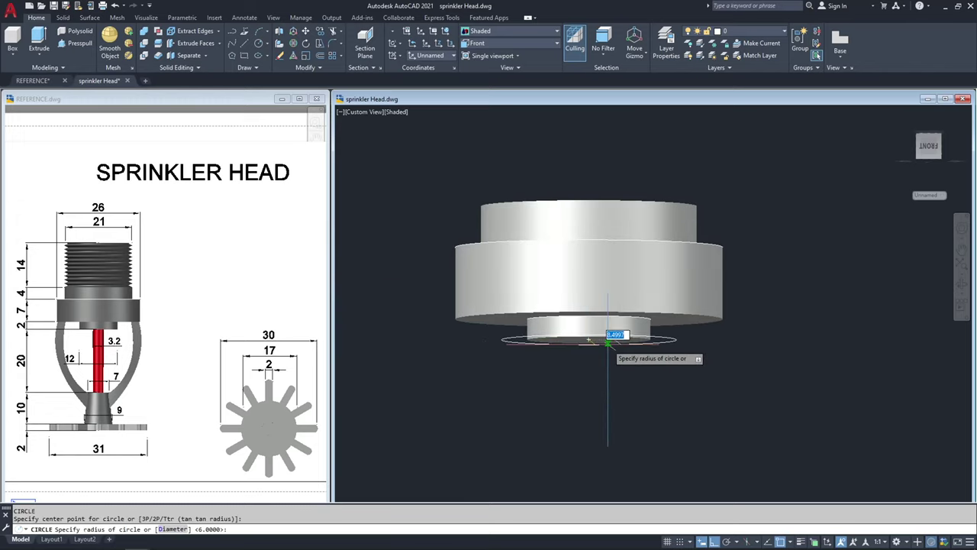
key(Return)
text(3.2)
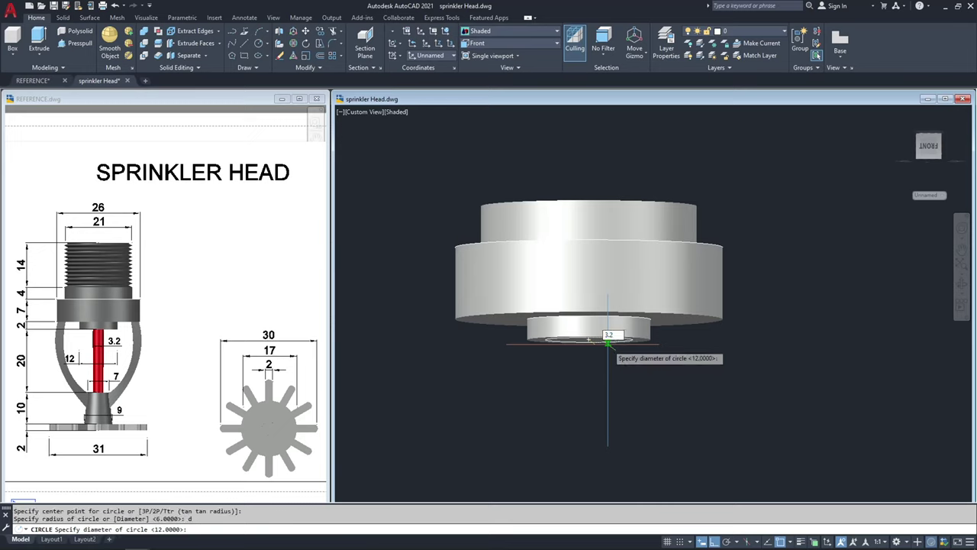
key(Return)
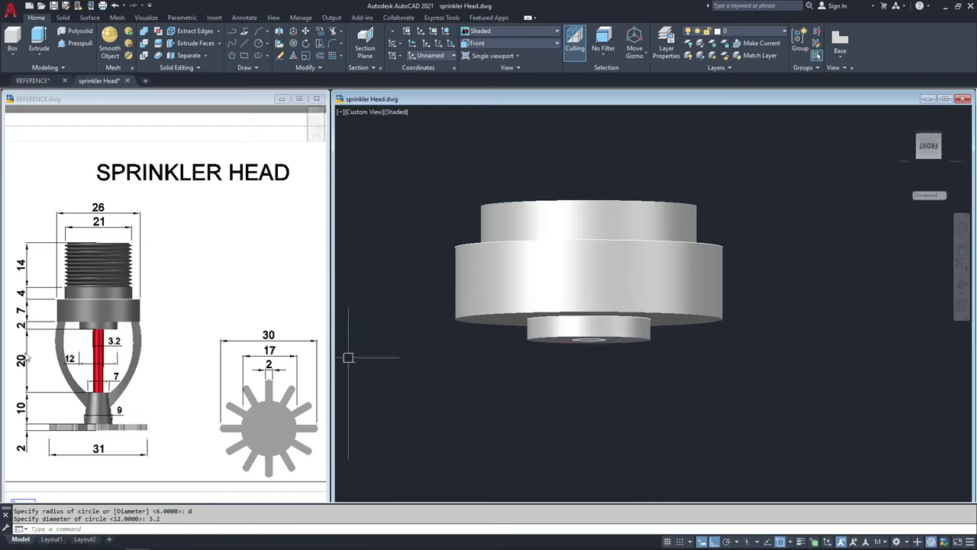
- Presspull the 3.2-diameter circular area downward by 20 to form the central rod
click(635, 417)
key(Escape)
scroll(609, 334, up, 5)
key(Escape)
text(presspull)
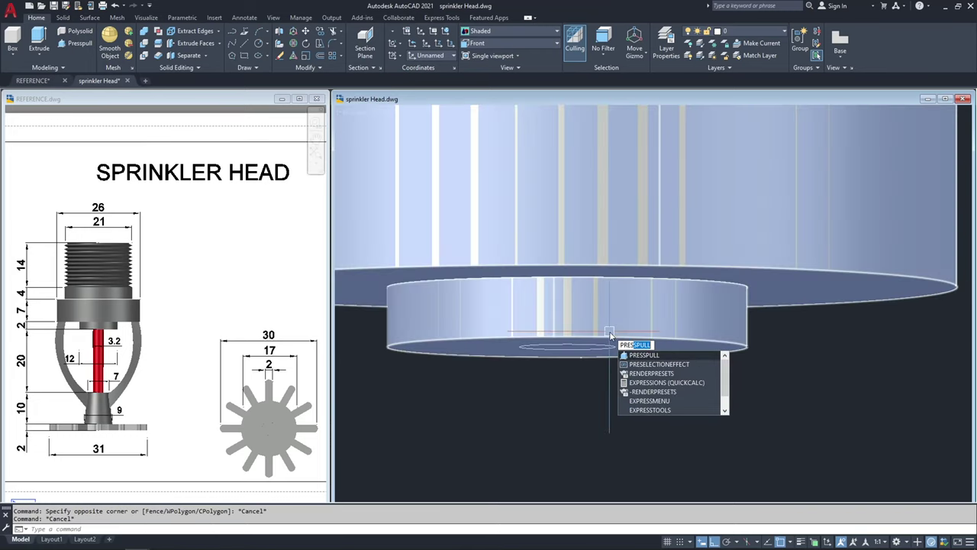
key(Return)
click(571, 349)
scroll(603, 359, down, 3)
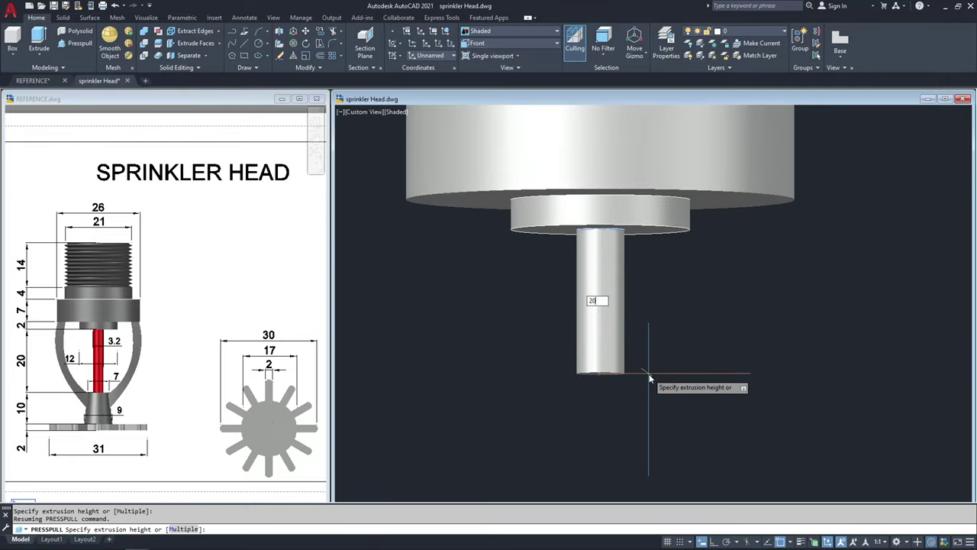
text(20)
key(Return)
key(Escape)
scroll(633, 319, down, 3)
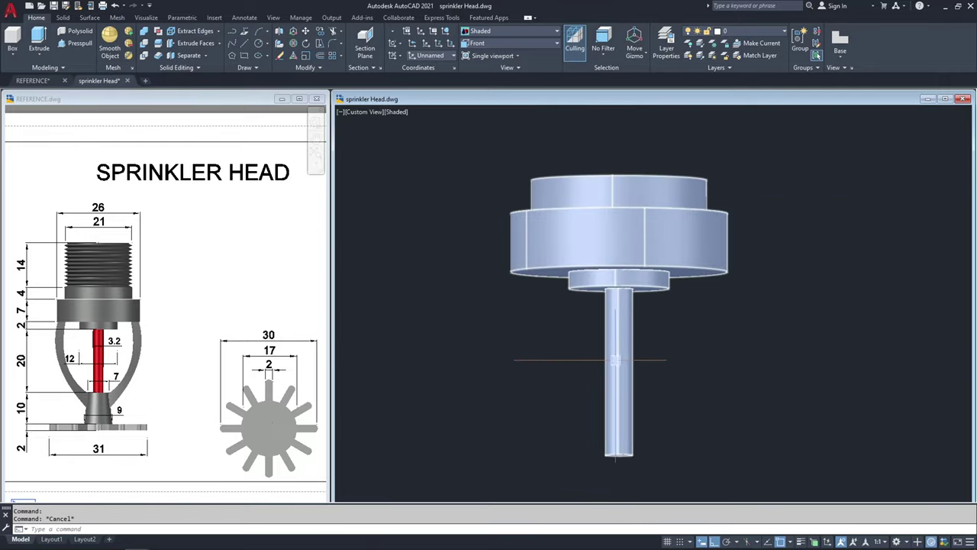
- Draw a helper circle with a radius of about 15.3 centred on the lower boss's bottom edge
text(c)
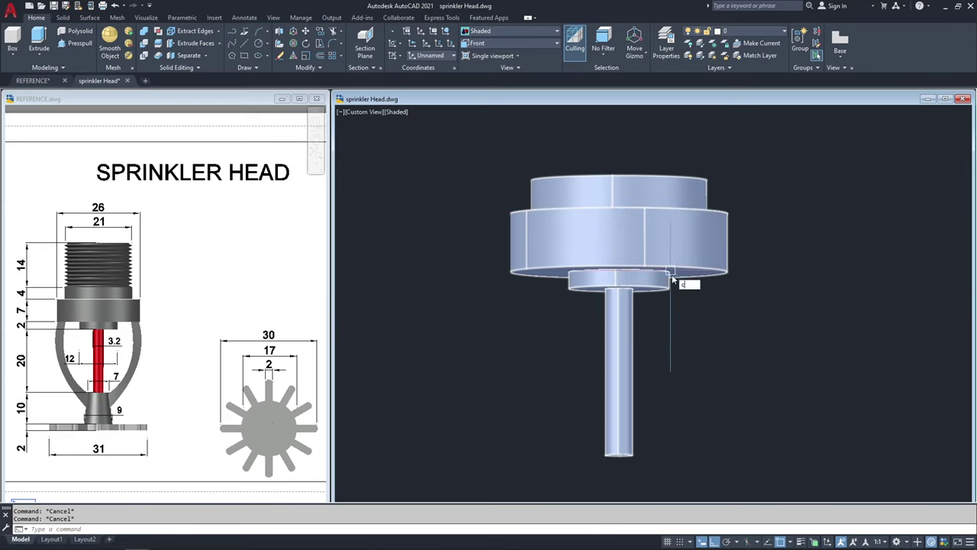
key(Return)
scroll(668, 289, up, 2)
click(668, 289)
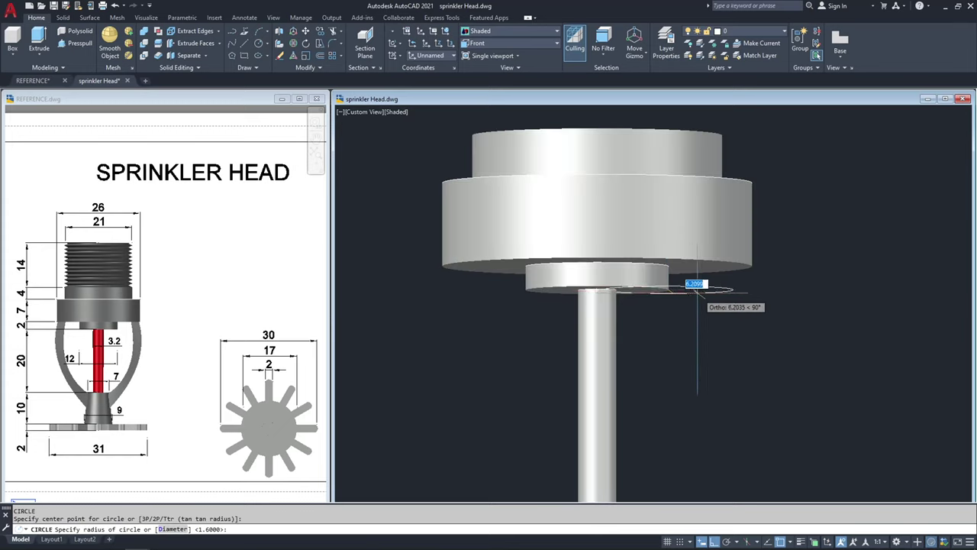
click(701, 299)
key(Escape)
click(691, 298)
key(Escape)
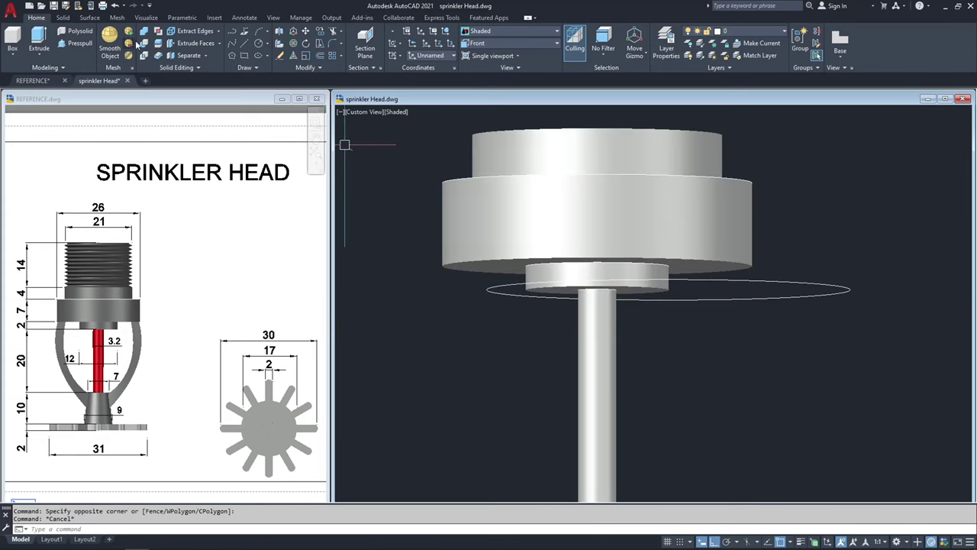
- Slice the solid along the helper circle's plane with the planar Object option, keeping both the body and the rod
click(158, 48)
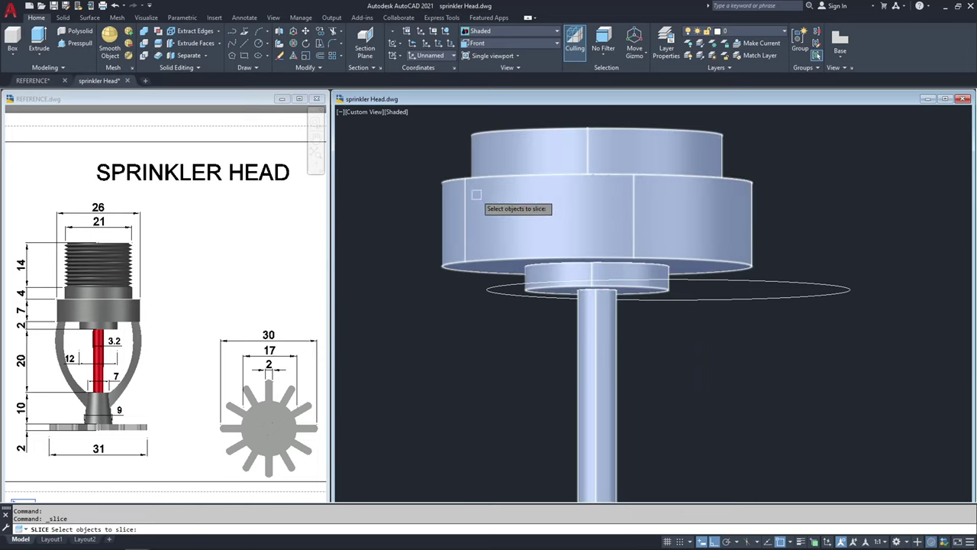
click(511, 212)
key(Return)
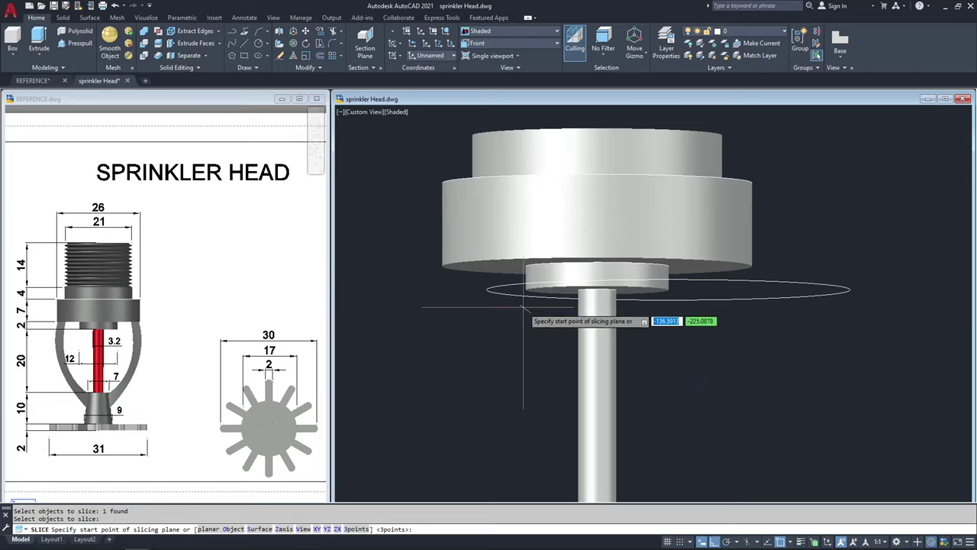
click(239, 532)
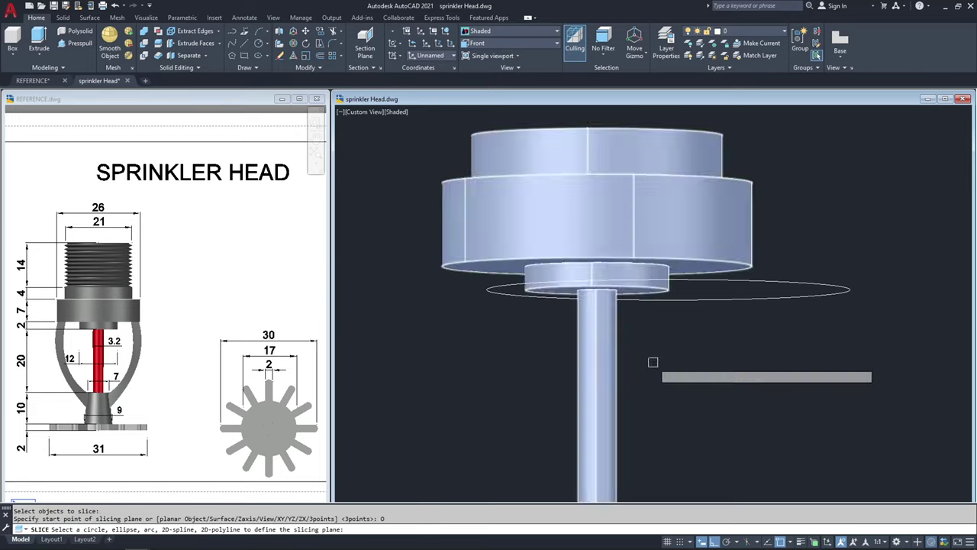
click(723, 300)
key(Return)
key(Escape)
click(596, 358)
scroll(618, 385, down, 2)
middle_drag(641, 377, 640, 332)
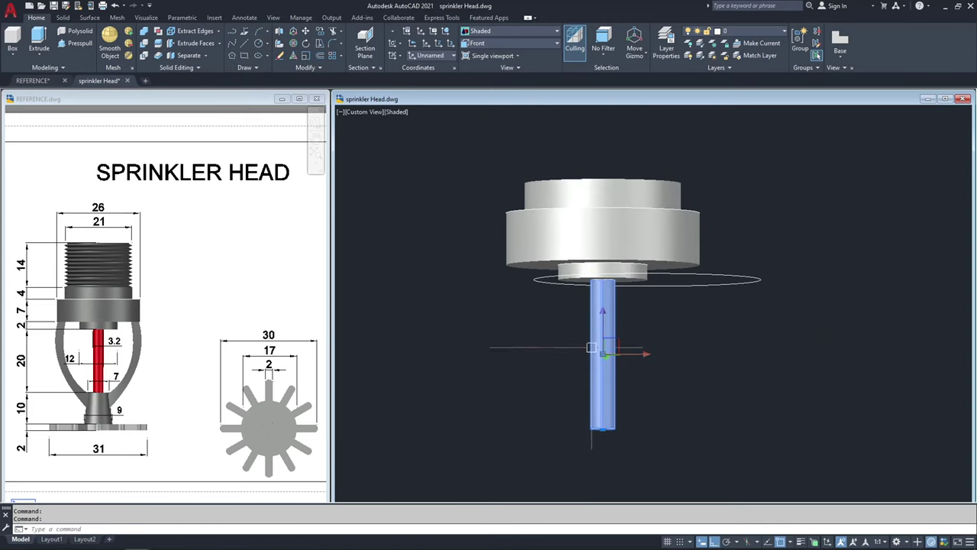
key(Escape)
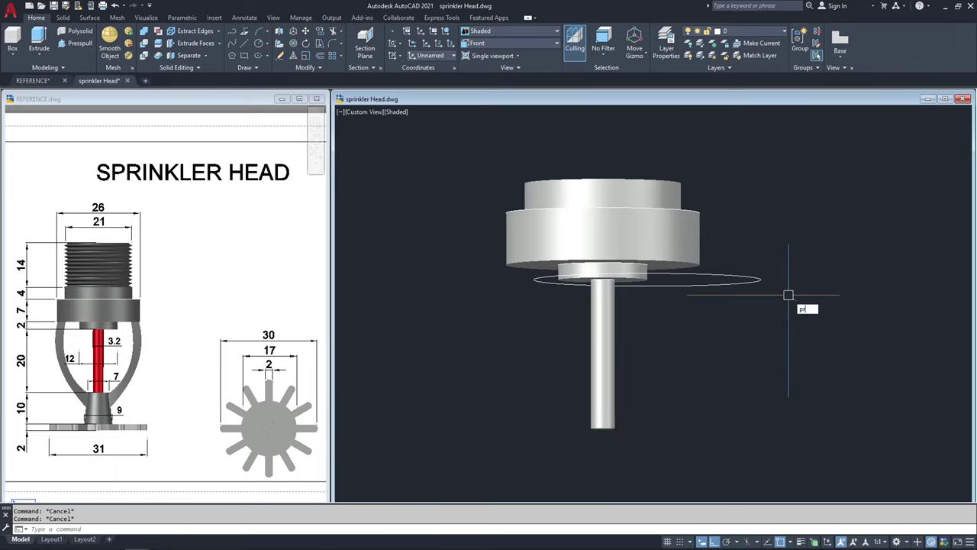
- Set the colour of the central rod to Red
text(r)
key(Return)
click(602, 330)
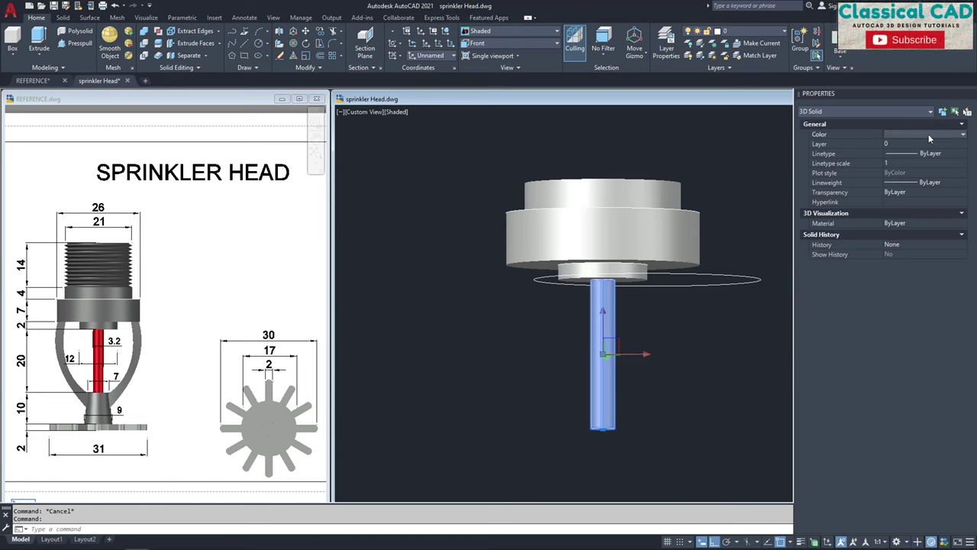
click(928, 133)
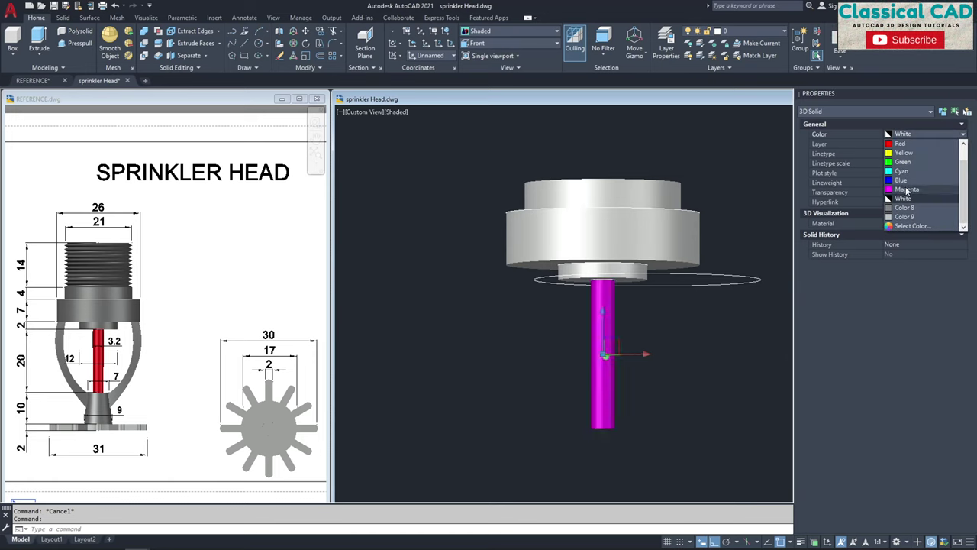
click(901, 143)
key(Escape)
- Delete the helper circle at the rod's upper end and close the object properties
click(716, 275)
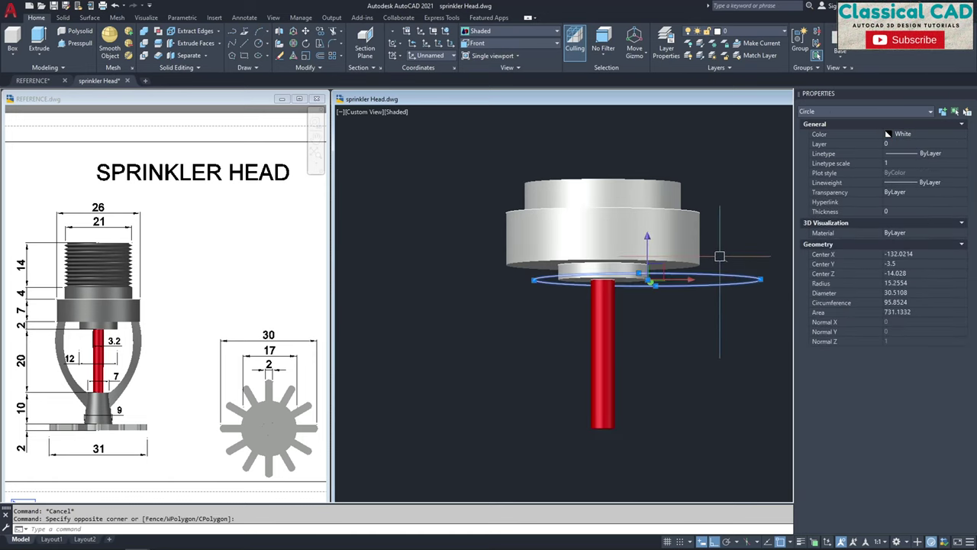
key(Escape)
scroll(600, 296, down, 2)
key(Escape)
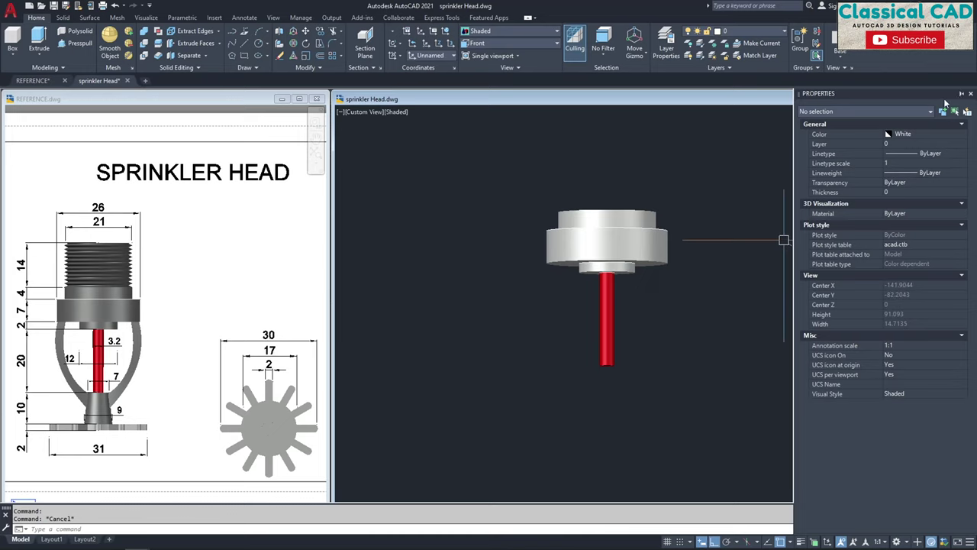
click(971, 95)
key(Escape)
- Examine the dimensions of the tapered base below the rod in the reference drawing, then restore its full view
click(86, 408)
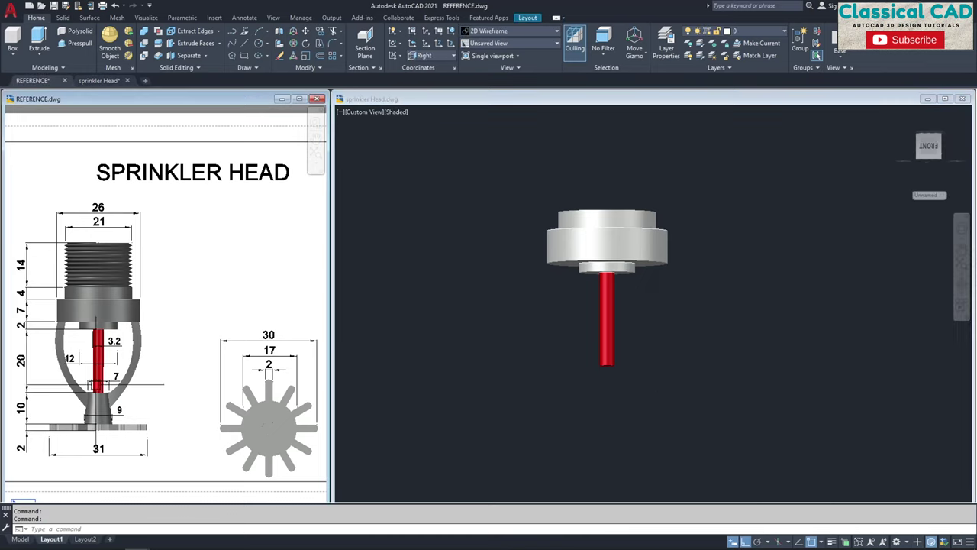
scroll(99, 389, up, 4)
middle_drag(100, 388, 126, 364)
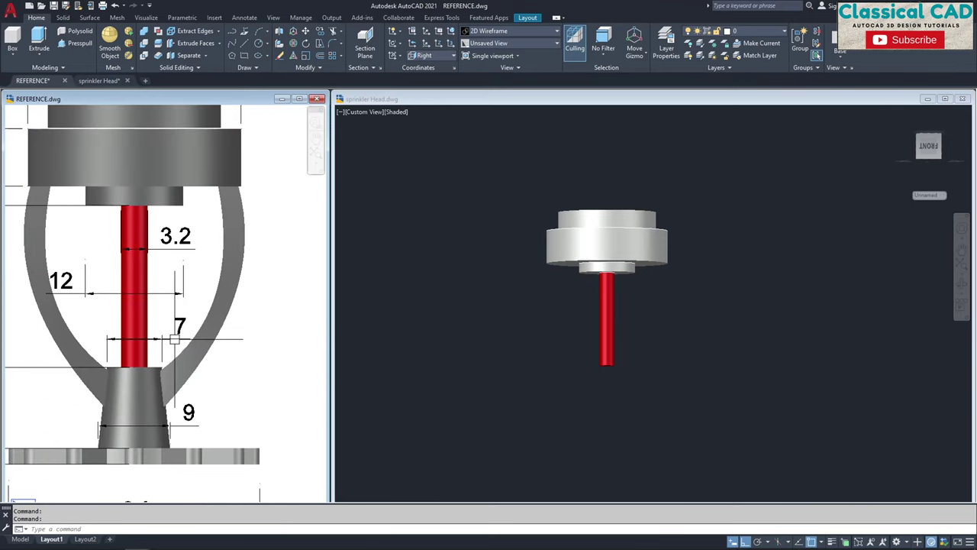
scroll(187, 343, down, 2)
scroll(190, 416, up, 2)
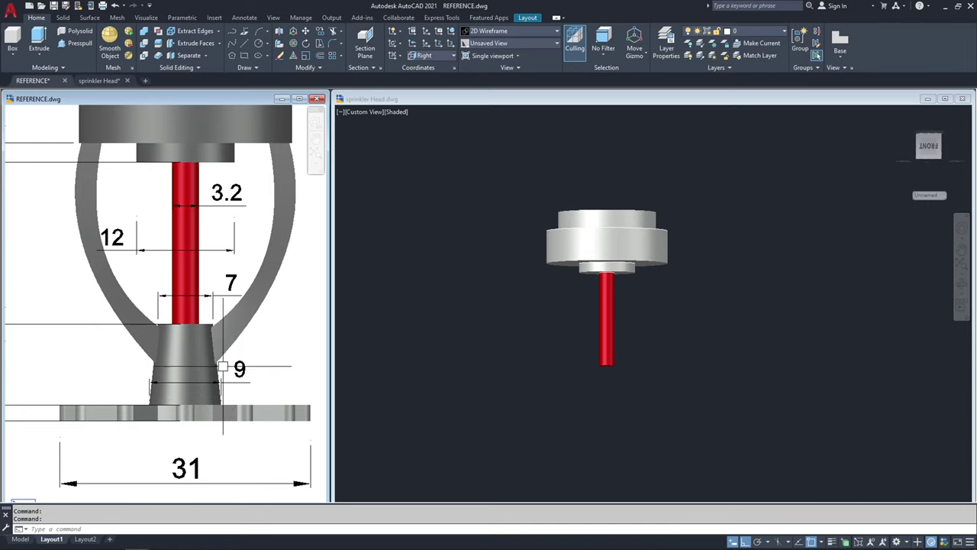
scroll(235, 365, down, 2)
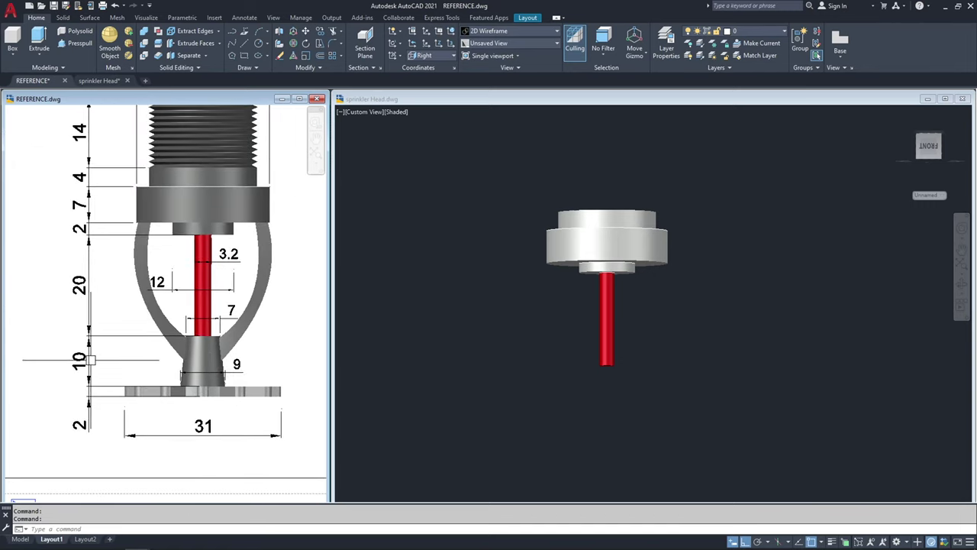
scroll(100, 356, down, 2)
scroll(101, 352, down, 2)
text(z)
key(Return)
click(283, 410)
click(64, 190)
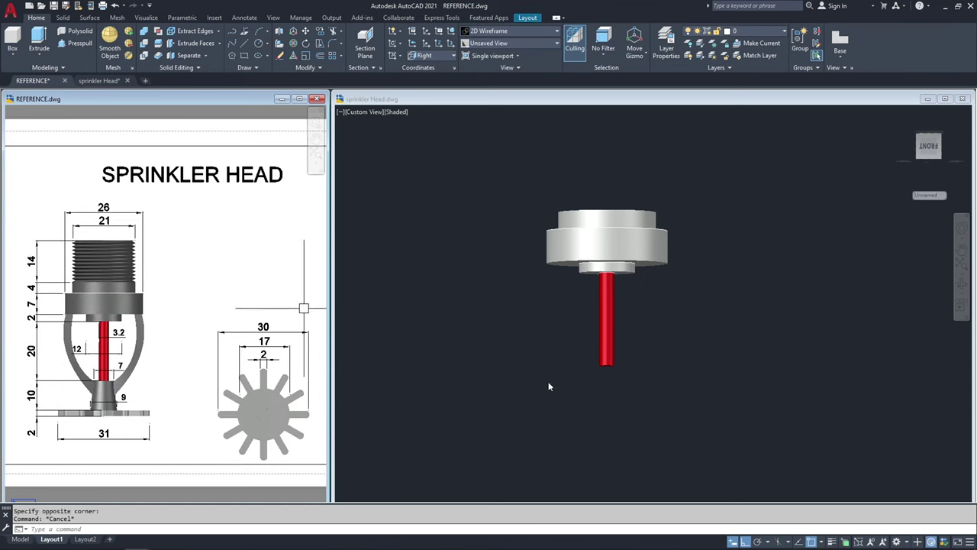
- Draw a circle with a diameter of 7 centred on the rod's bottom end in the sprinkler head drawing
click(591, 380)
scroll(657, 379, up, 2)
text(c)
key(Return)
click(603, 365)
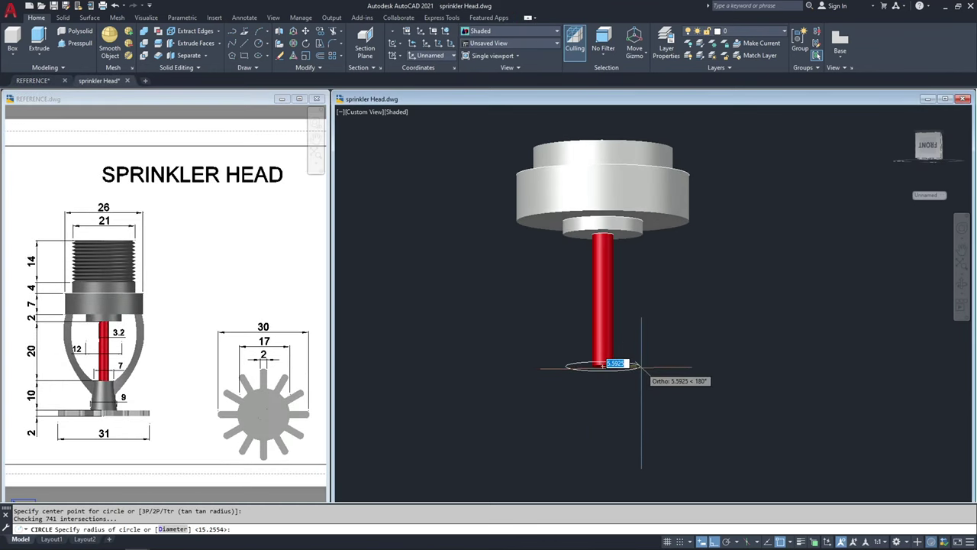
key(Return)
key(Escape)
key(Escape)
- Draw a vertical line 10 long downward from the centre of the 7-diameter circle
scroll(616, 373, up, 3)
text(l)
key(Return)
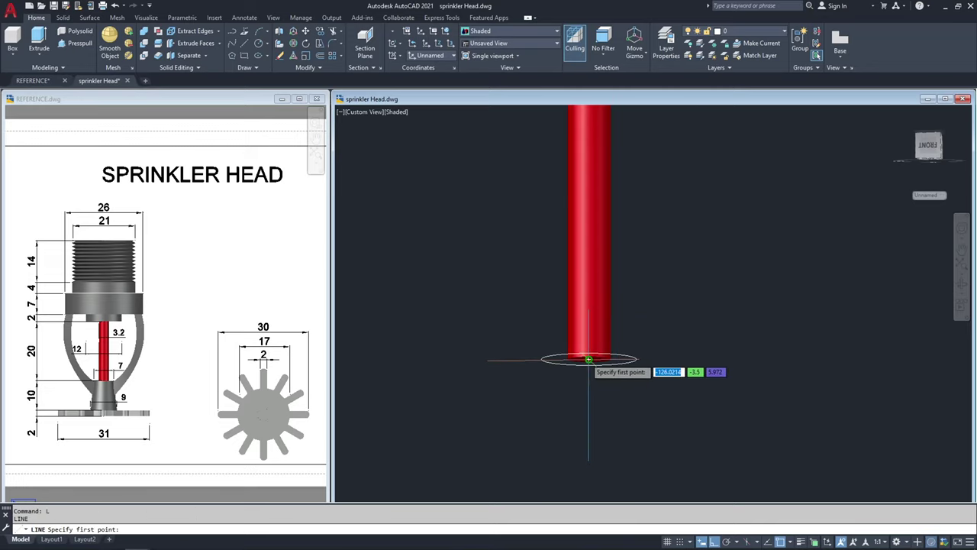
scroll(607, 408, down, 2)
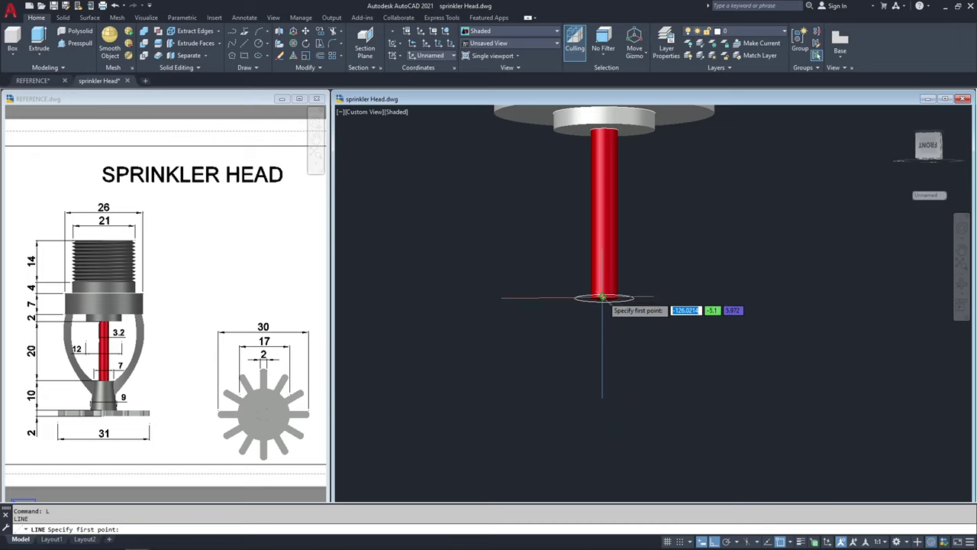
scroll(603, 297, up, 2)
click(604, 298)
text(10)
key(Return)
middle_drag(659, 368, 691, 294)
key(Escape)
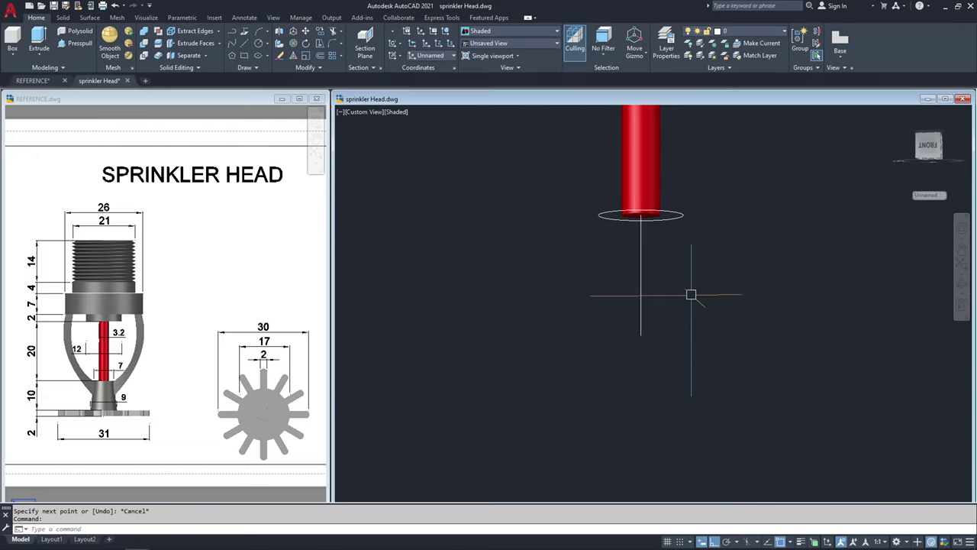
- Draw a circle with a diameter of 9 centred on the lower end of the vertical line
text(c)
key(Return)
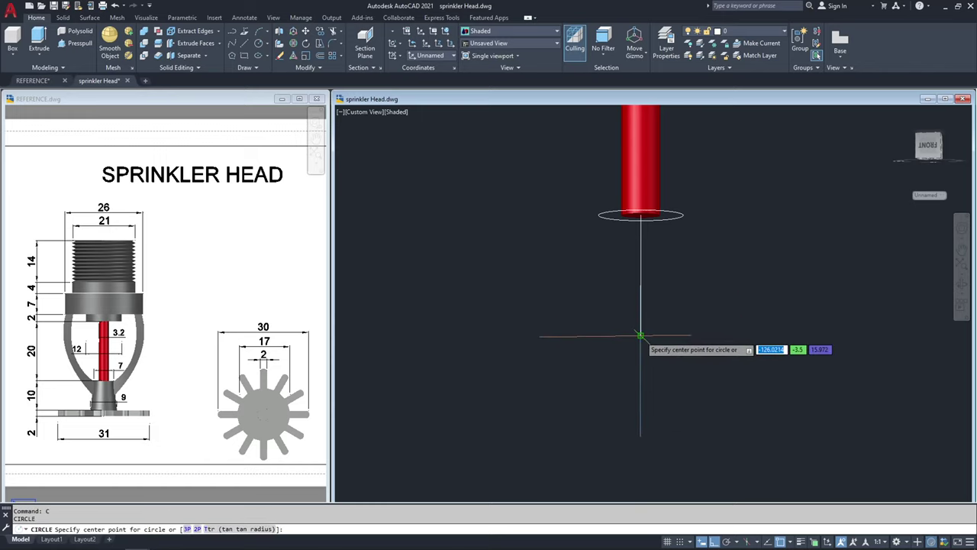
click(640, 335)
text(d)
key(Return)
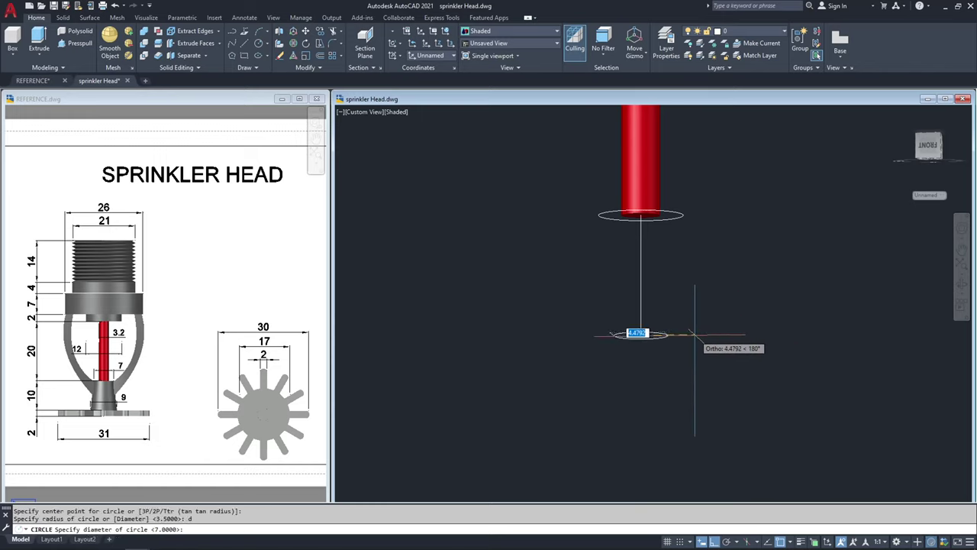
text(9)
key(Return)
middle_drag(672, 283, 705, 304)
key(Escape)
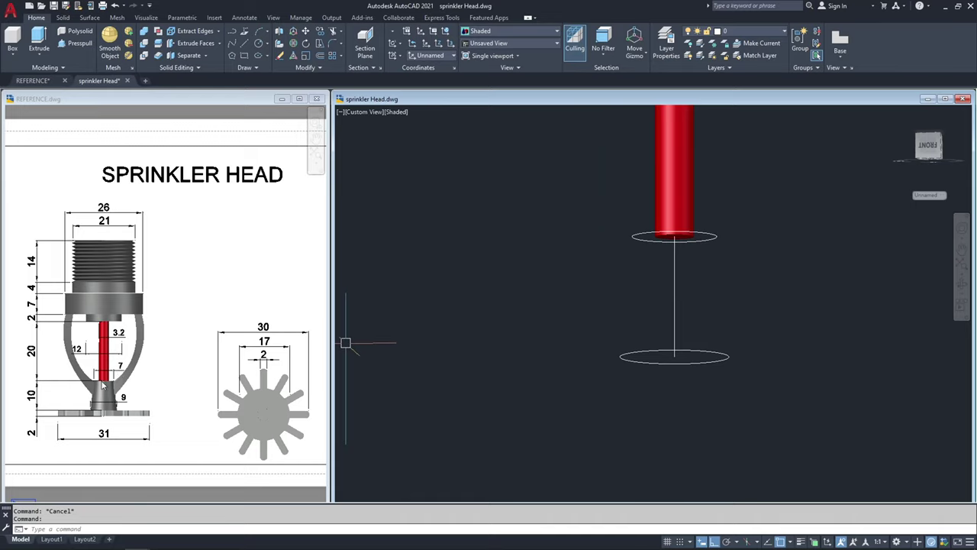
- Loft a solid from the 7-diameter circle to the 9-diameter circle to form the tapered base
click(755, 386)
click(721, 345)
key(Escape)
middle_drag(730, 325, 714, 333)
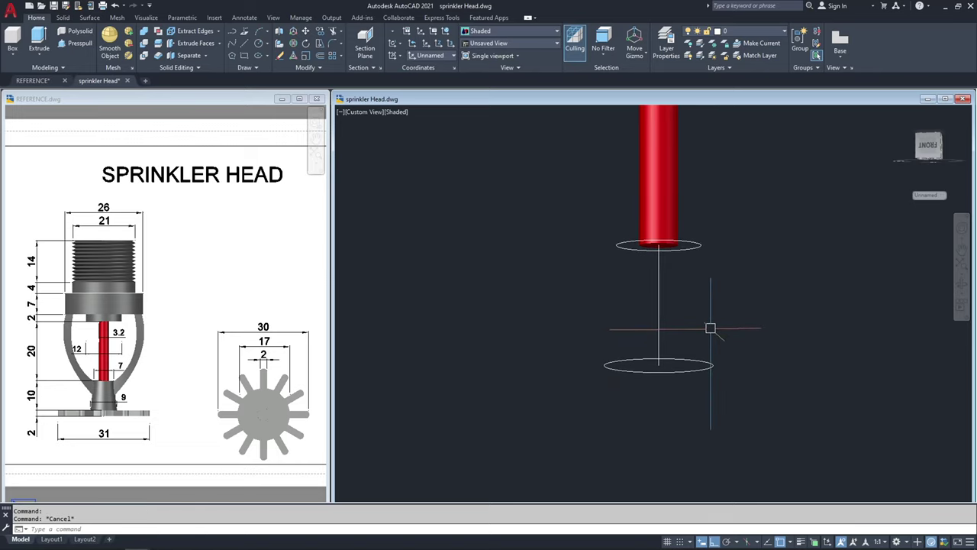
text(ft)
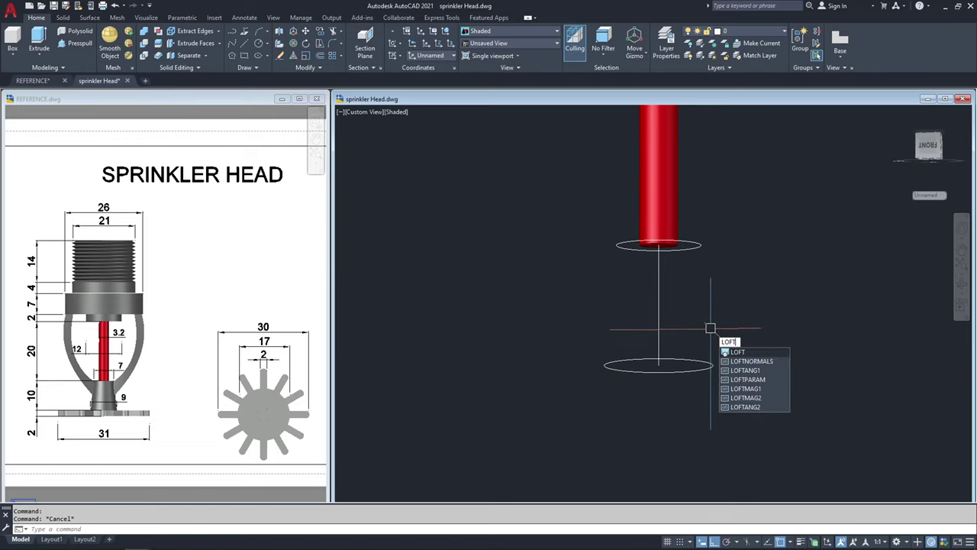
key(Return)
click(696, 245)
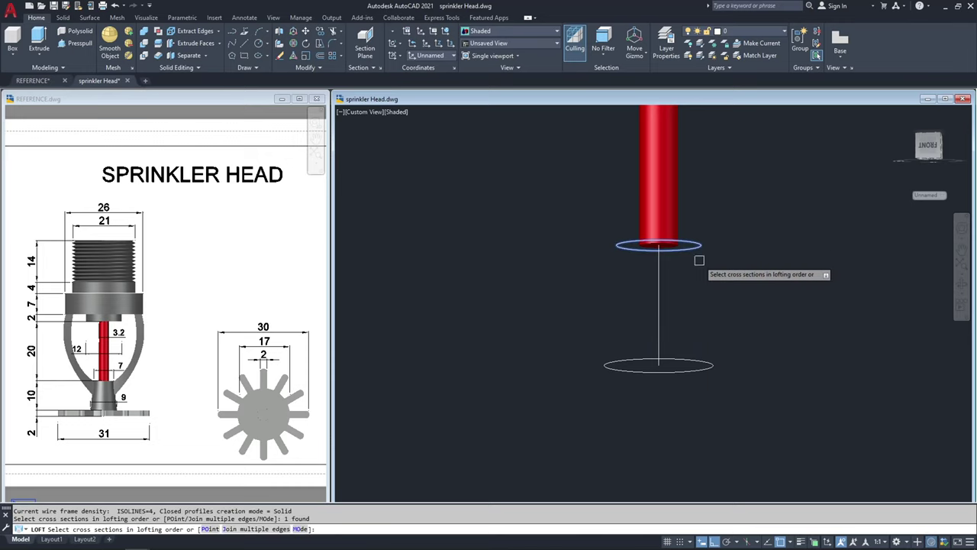
click(696, 358)
key(Return)
key(Escape)
- Erase the vertical construction line inside the lofted tapered base
click(624, 216)
click(696, 408)
text(e)
key(Return)
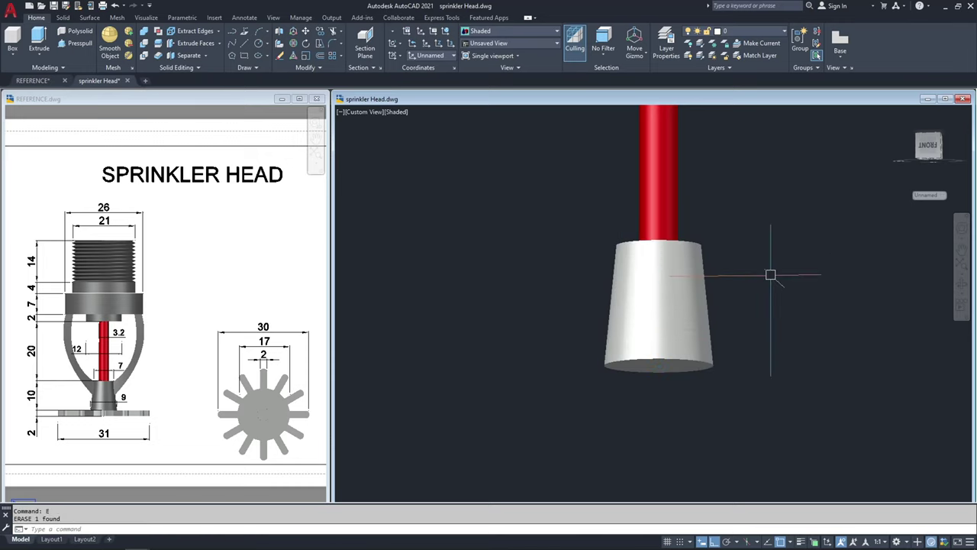
- Change the colour of the stepped cylindrical body and the tapered base to Color 8
key(Escape)
scroll(734, 280, down, 2)
middle_drag(734, 278, 693, 360)
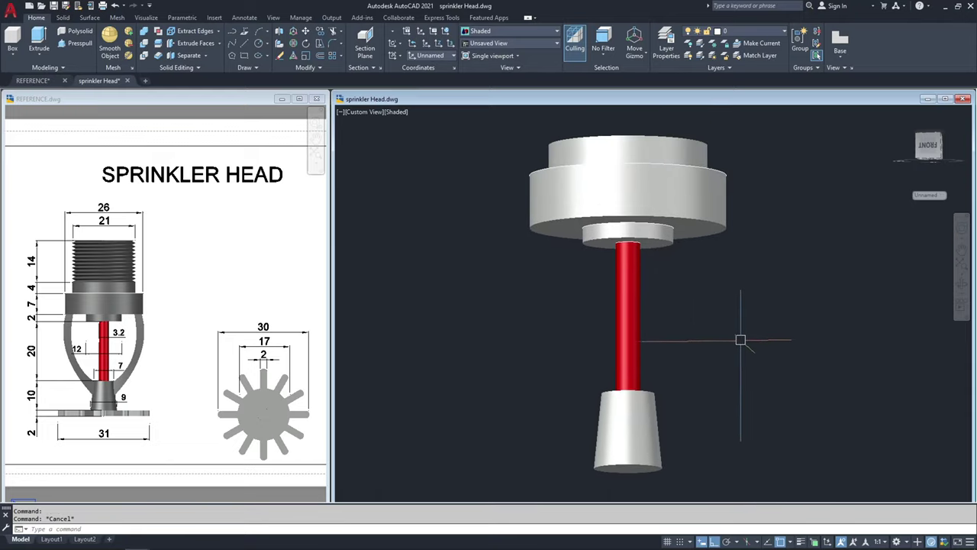
click(675, 233)
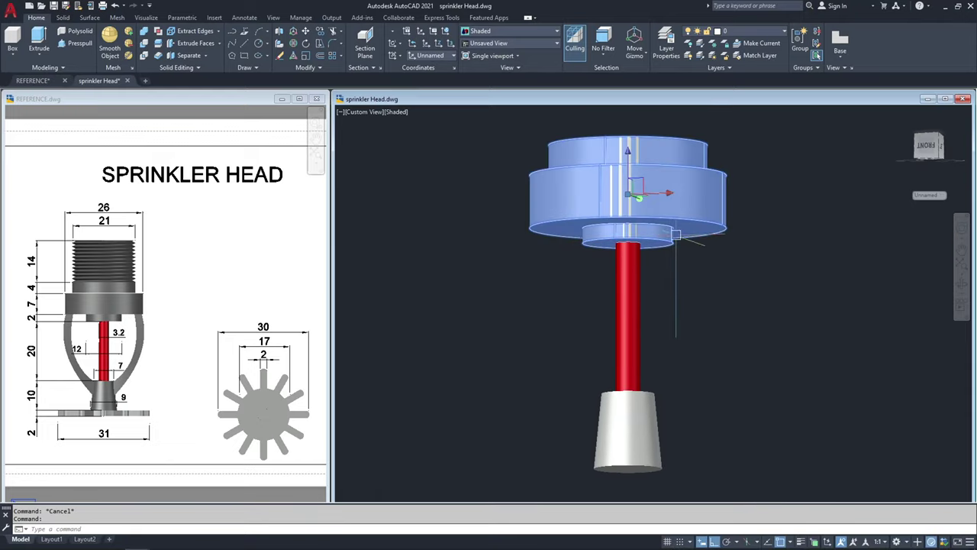
click(632, 441)
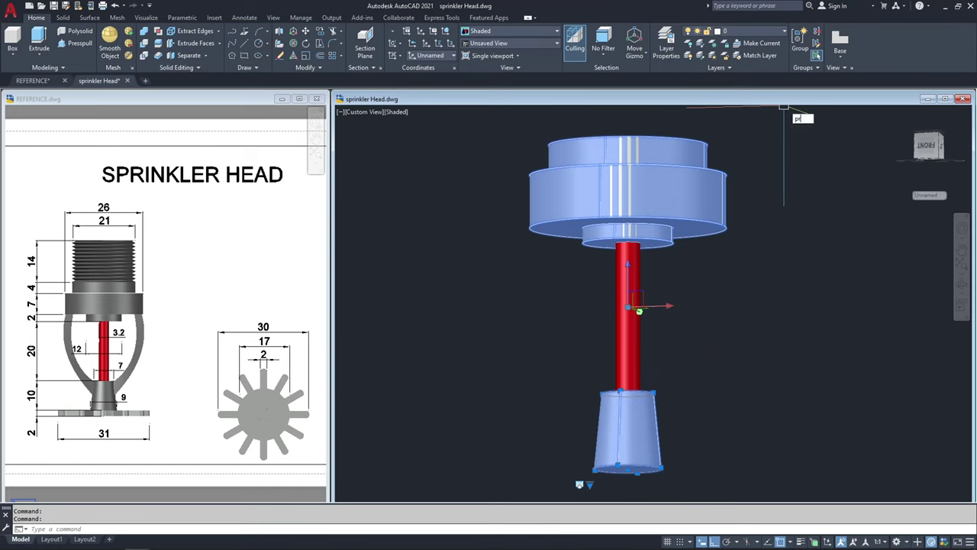
text(r)
key(Return)
click(885, 134)
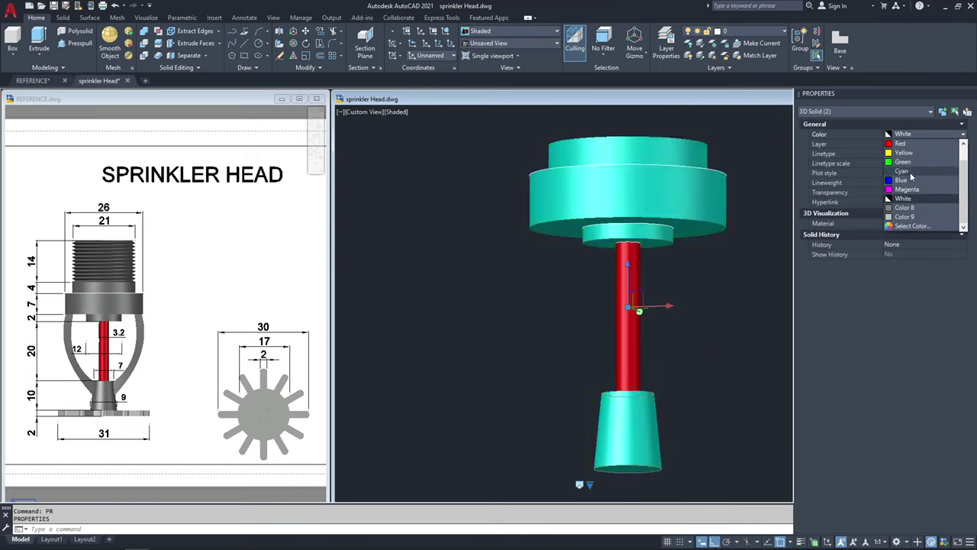
click(907, 210)
key(Escape)
scroll(781, 192, down, 3)
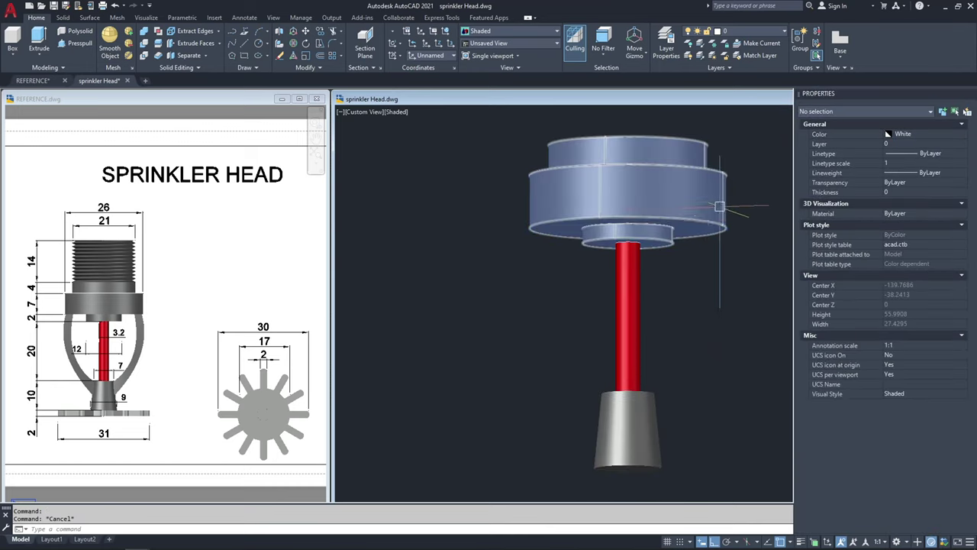
click(971, 94)
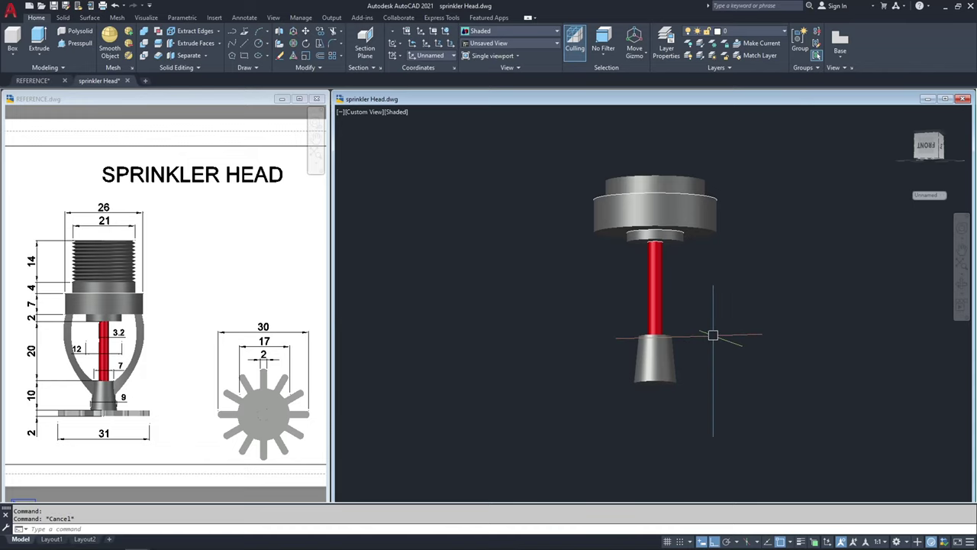
- Draw a 2.5 by 5 rectangle in the empty space beside the red rod
middle_drag(713, 335, 665, 311)
key(Return)
click(683, 320)
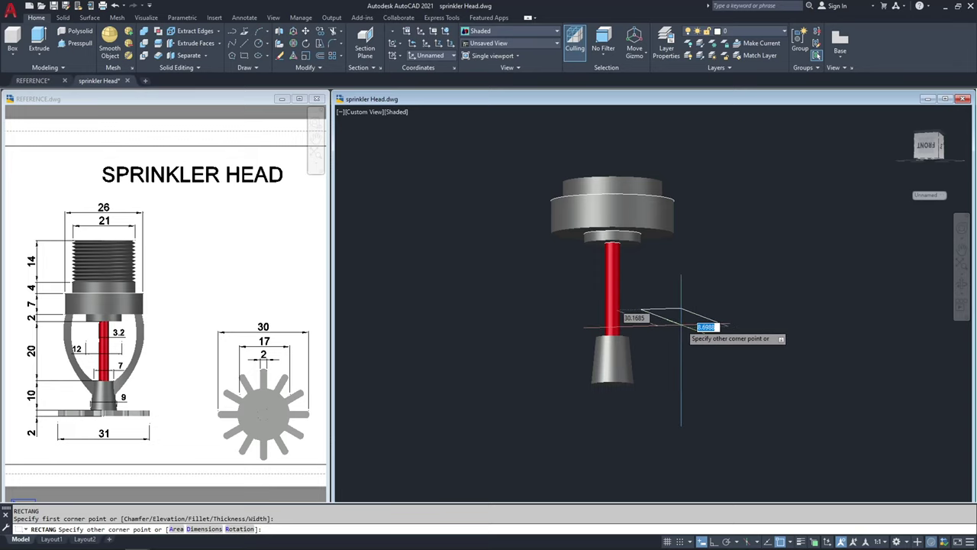
key(Tab)
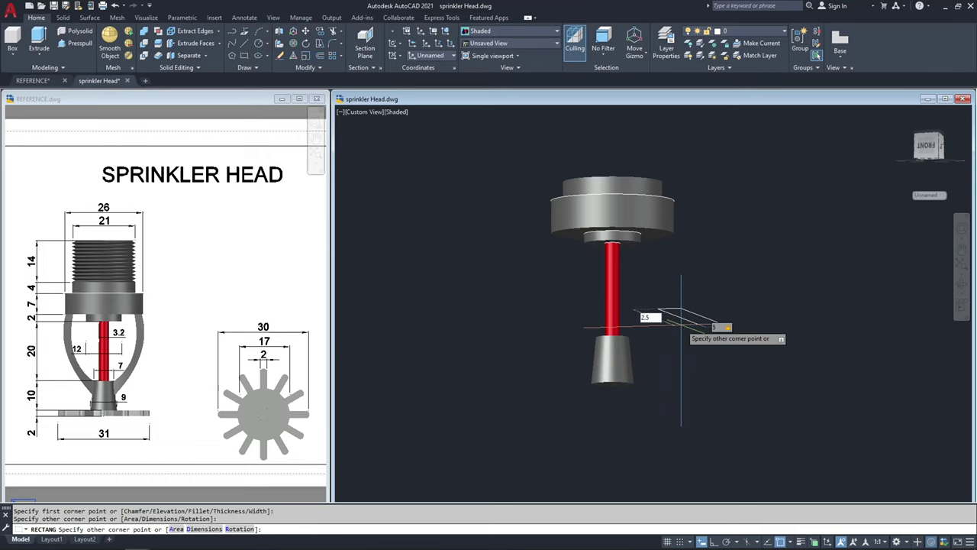
key(Return)
key(Return)
key(Escape)
- Rotate the rectangle in 3D so that it stands upright with its long sides vertical
scroll(680, 317, up, 2)
key(Escape)
click(691, 321)
click(662, 280)
text(3r)
key(Return)
click(687, 282)
key(Escape)
- Move the upright rectangle by the midpoint of its upper edge onto the side quadrant of the tapered base's top circle
scroll(666, 298, up, 2)
click(651, 326)
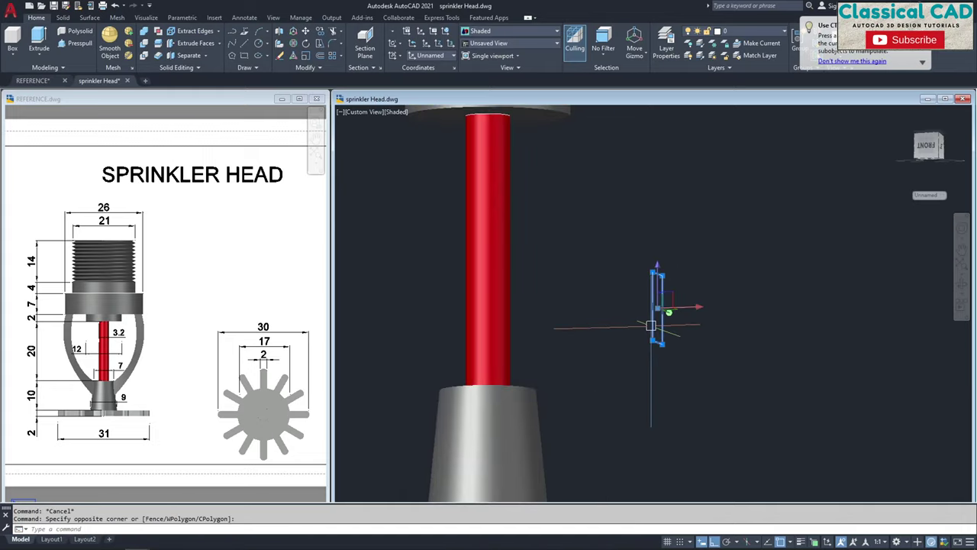
text(m)
key(Return)
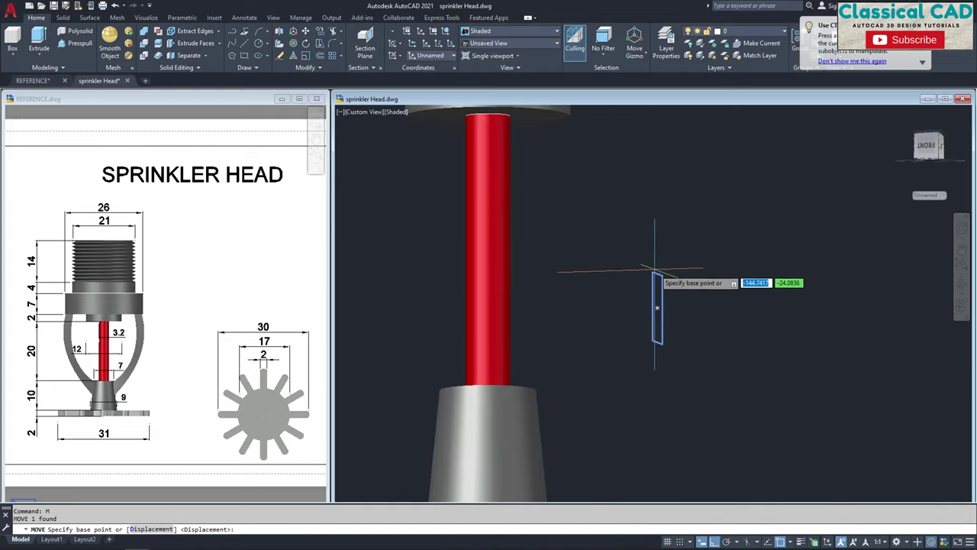
scroll(657, 273, up, 2)
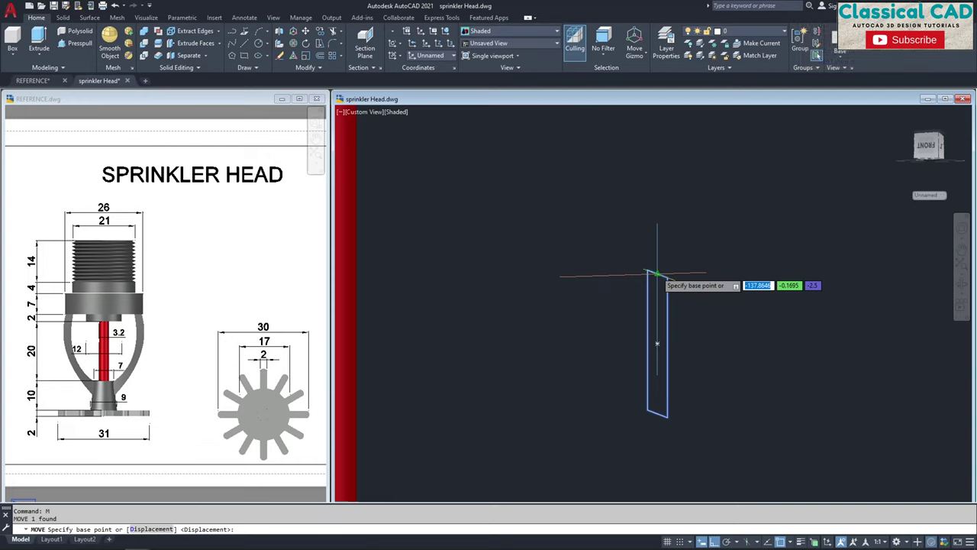
click(657, 273)
scroll(611, 305, down, 3)
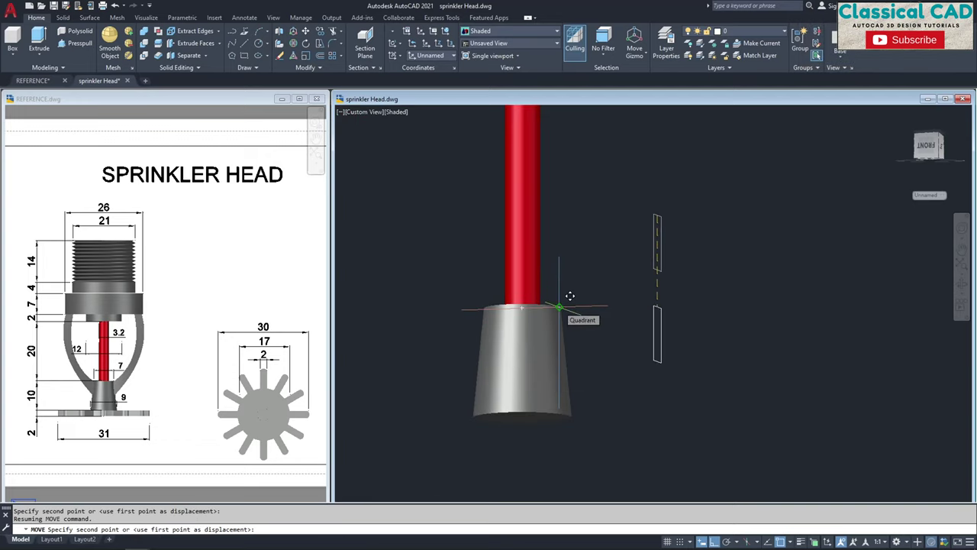
click(560, 307)
- Move the upright rectangle 0.1 straight down from the tapered base's top edge
scroll(649, 288, down, 2)
shift+middle_drag(654, 286, 603, 273)
scroll(615, 327, up, 3)
scroll(589, 390, up, 5)
key(Escape)
key(Escape)
scroll(588, 375, up, 4)
click(601, 252)
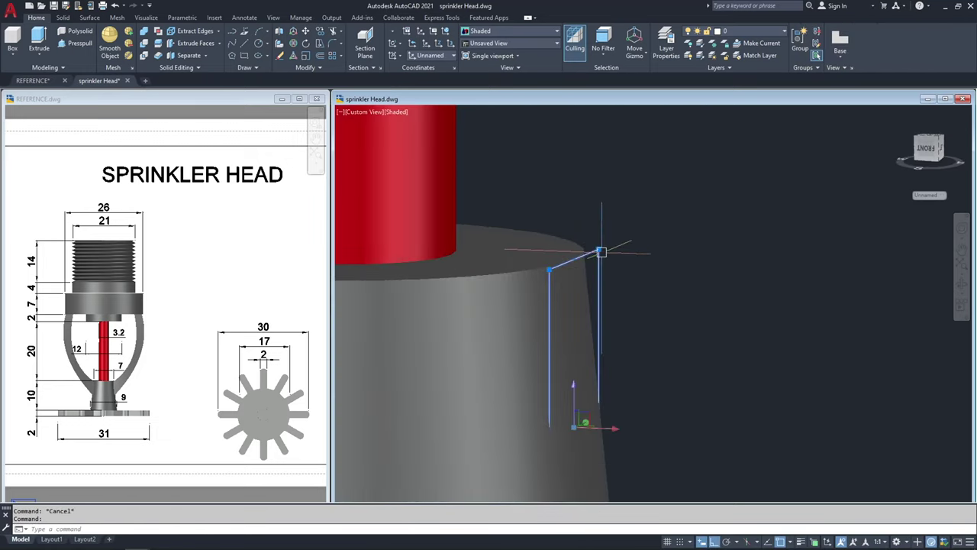
text(m)
key(Return)
click(649, 234)
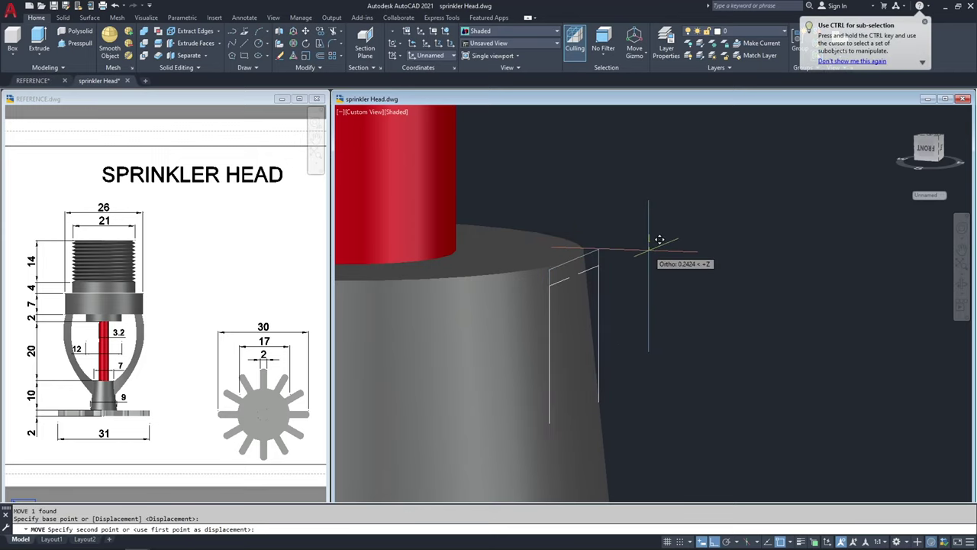
key(Escape)
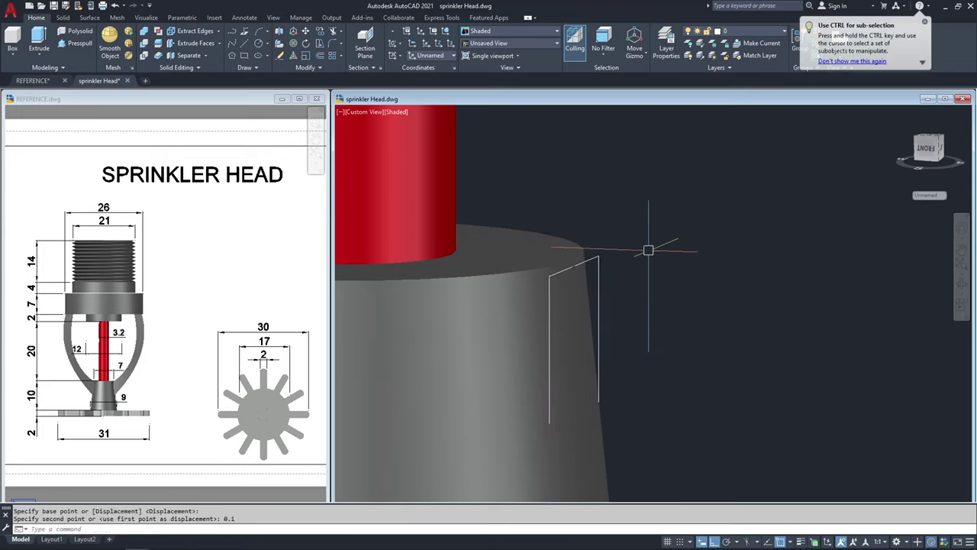
- Move the upright rectangle 0.3 horizontally inward so that it sits inside the tapered base
scroll(593, 258, up, 2)
click(616, 263)
scroll(630, 244, down, 2)
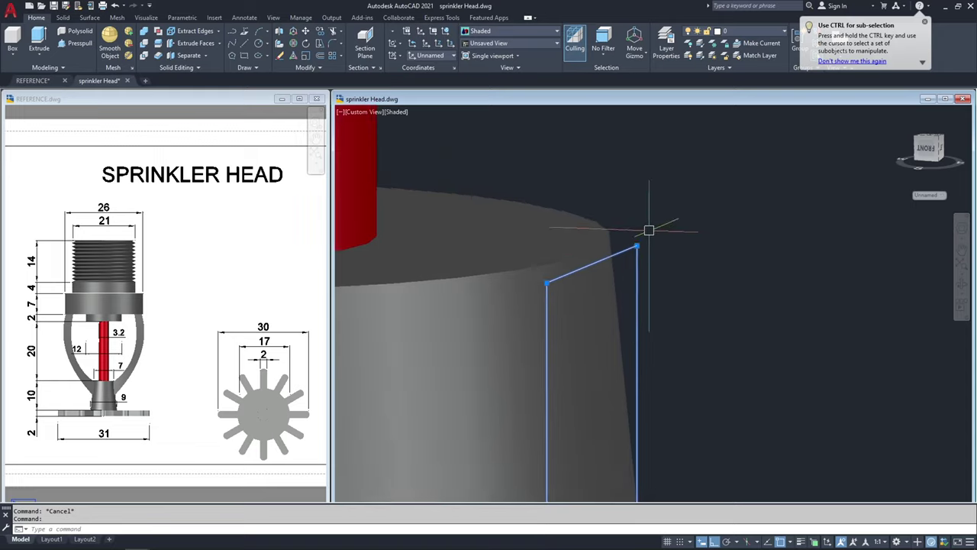
middle_drag(643, 224, 729, 216)
text(m)
key(Return)
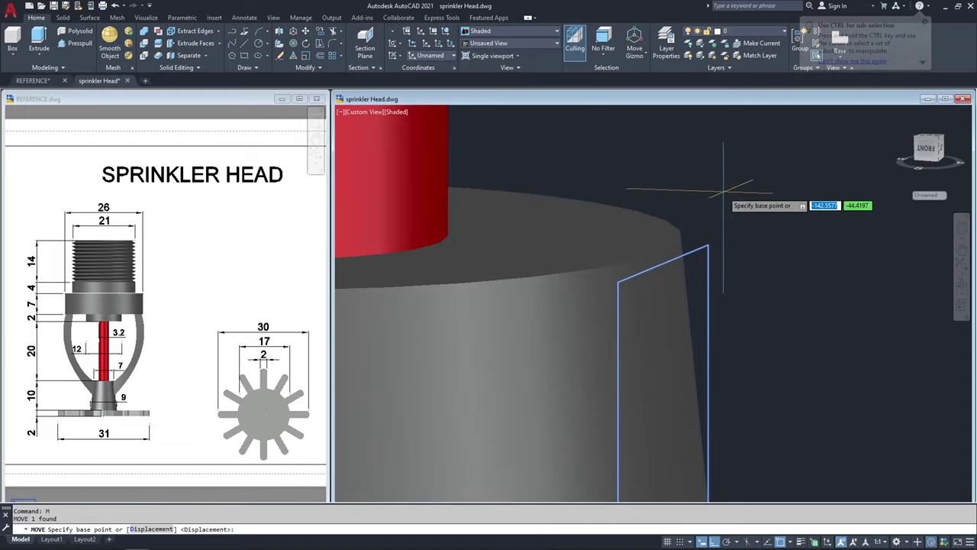
click(681, 161)
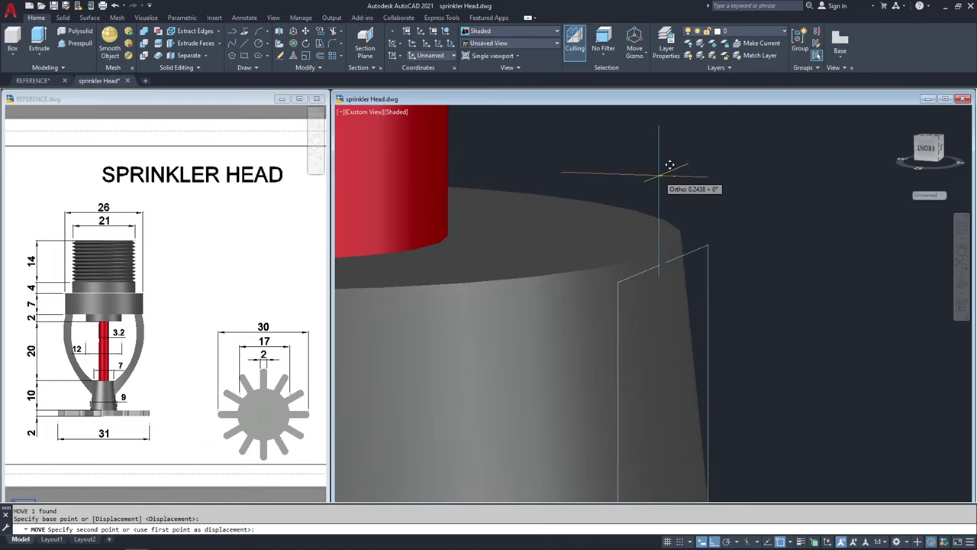
text(0)
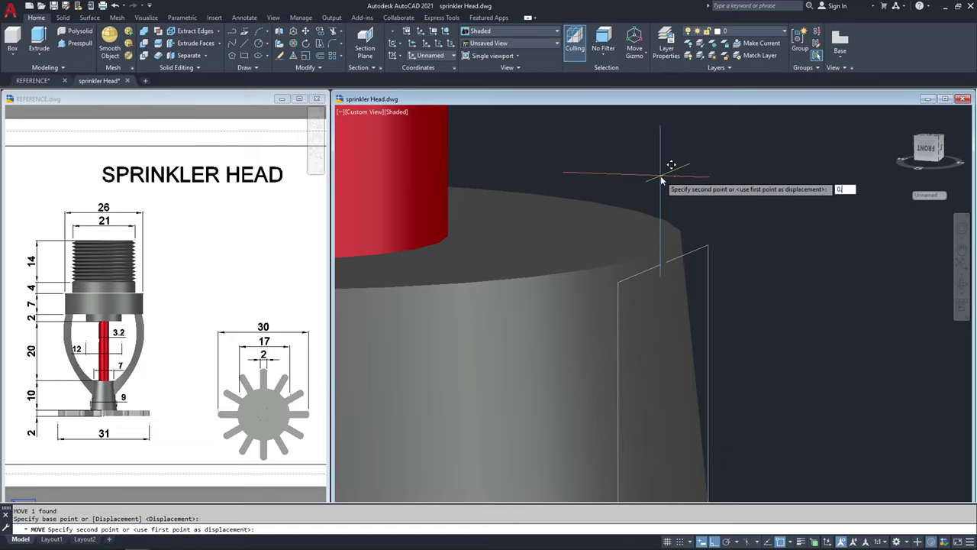
text(.3)
key(Escape)
scroll(661, 168, down, 5)
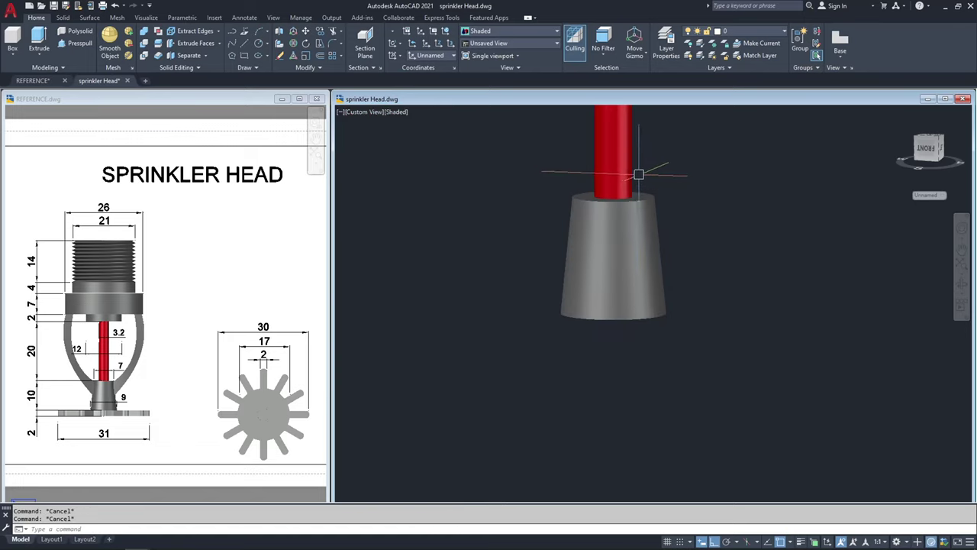
- Copy the upright rectangle from inside the tapered base horizontally outward into the empty space beside it
scroll(647, 178, up, 3)
click(628, 168)
click(768, 469)
scroll(662, 236, up, 2)
scroll(692, 221, down, 3)
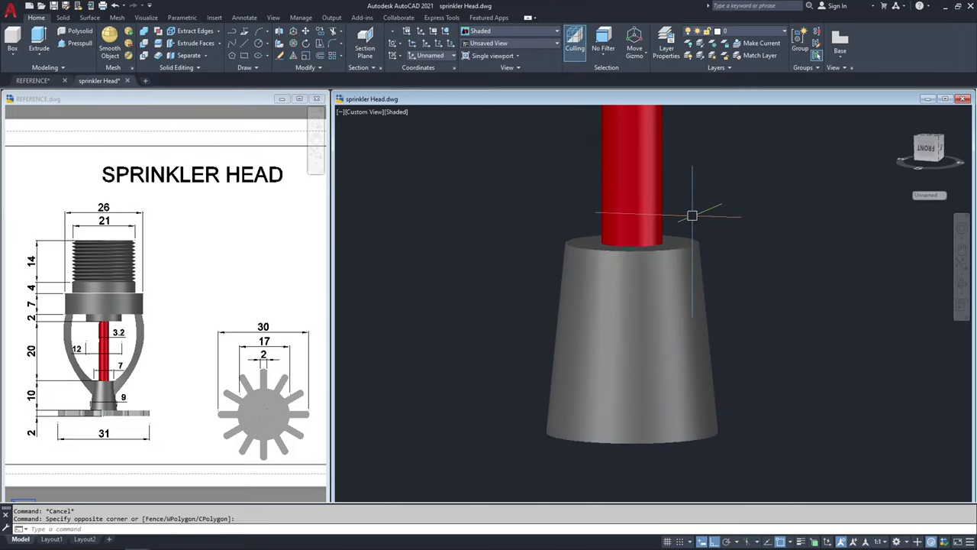
click(690, 215)
click(768, 334)
middle_drag(755, 265, 665, 303)
text(co)
key(space)
click(660, 299)
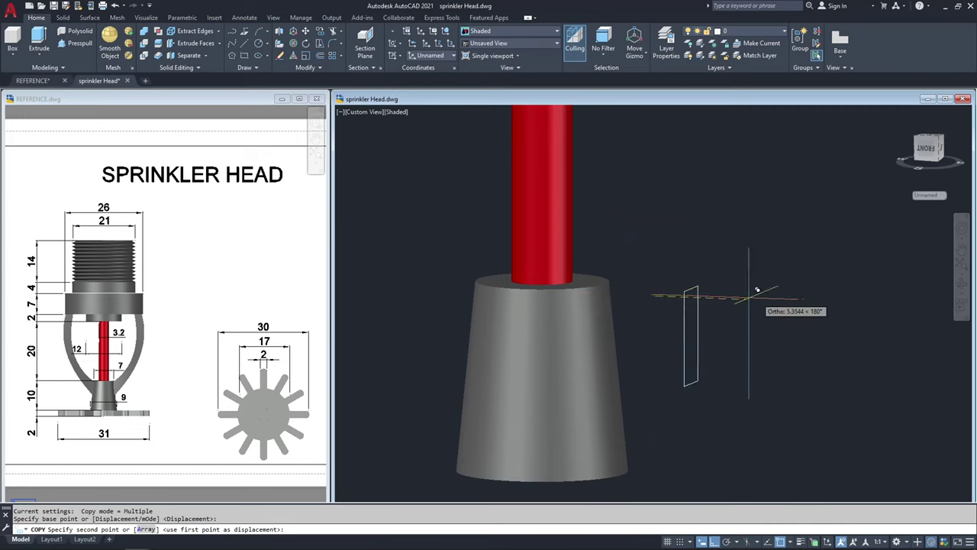
click(790, 300)
key(Escape)
- Move the copied rectangle straight up to a position beside the upper part of the red rod
click(777, 319)
click(713, 294)
middle_drag(778, 297, 719, 347)
text(m)
key(space)
click(756, 366)
middle_drag(764, 207, 753, 436)
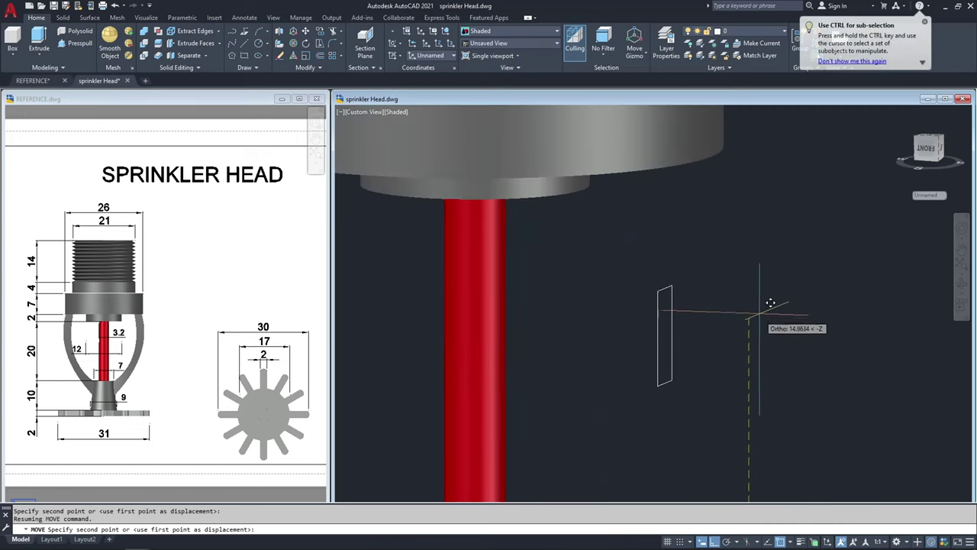
key(Escape)
key(Escape)
- Rotate the copied rectangle in 3D so that it lies flat with its long sides running front to back
click(709, 331)
click(646, 300)
text(3r)
key(space)
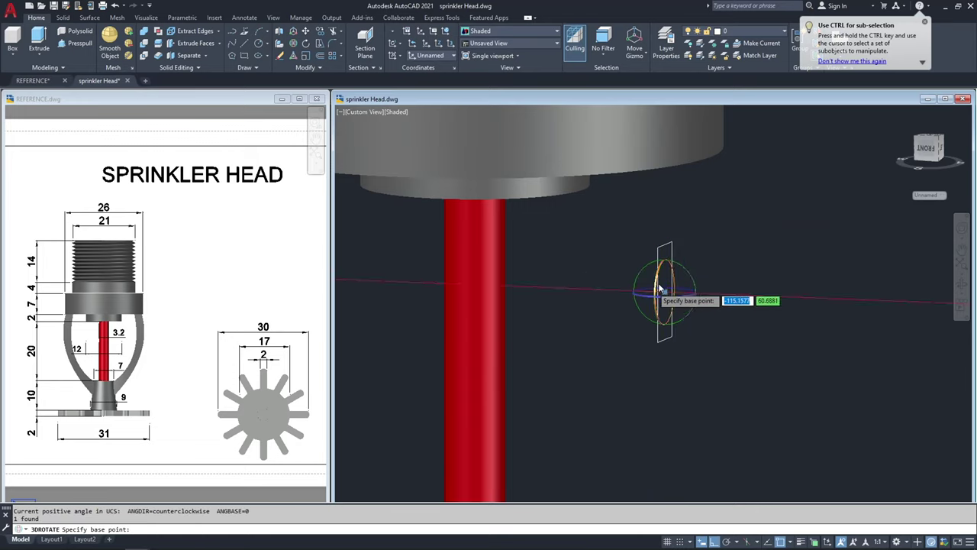
click(693, 283)
click(673, 209)
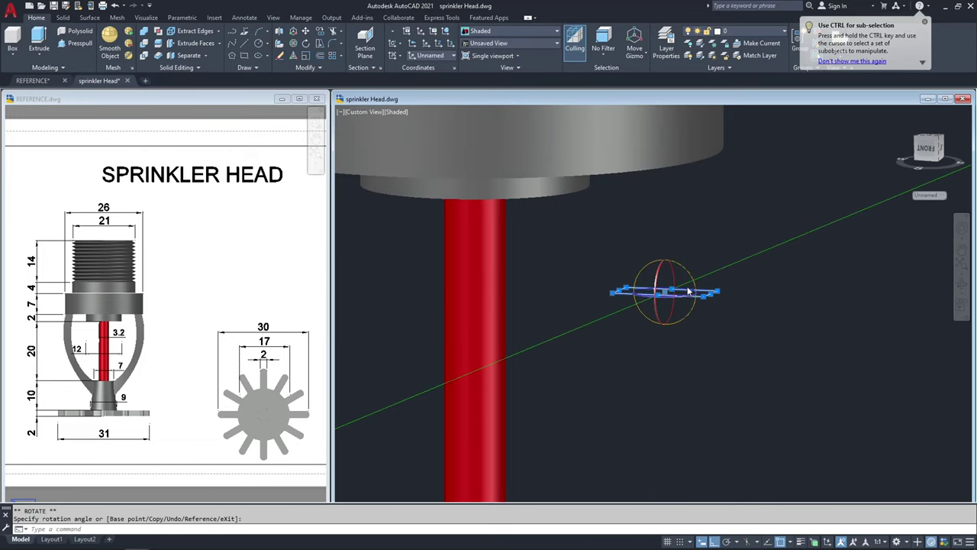
click(734, 255)
key(Escape)
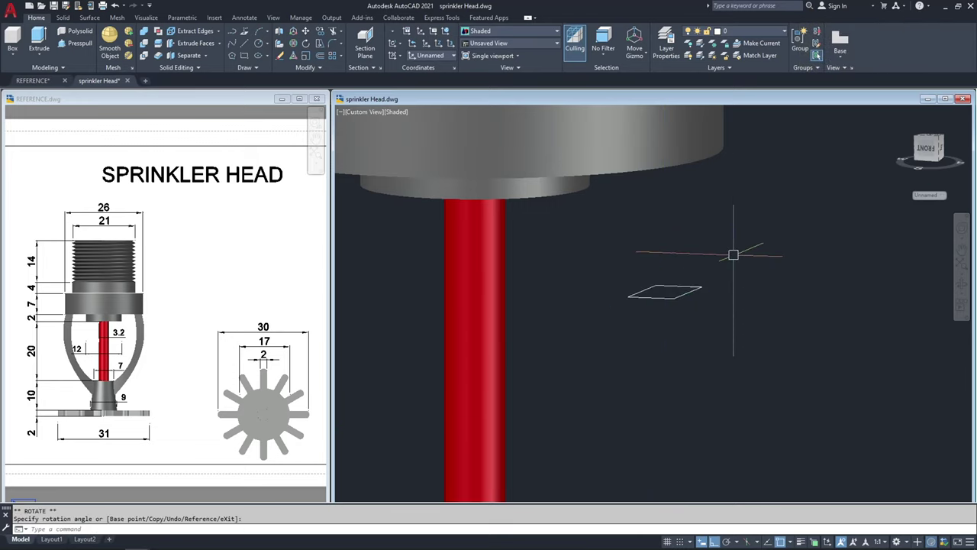
- Move the flat rectangle by its outer edge's midpoint to the side quadrant on the underside of the largest cylinder
scroll(733, 255, down, 2)
shift+middle_drag(728, 282, 748, 233)
key(Escape)
scroll(733, 251, up, 3)
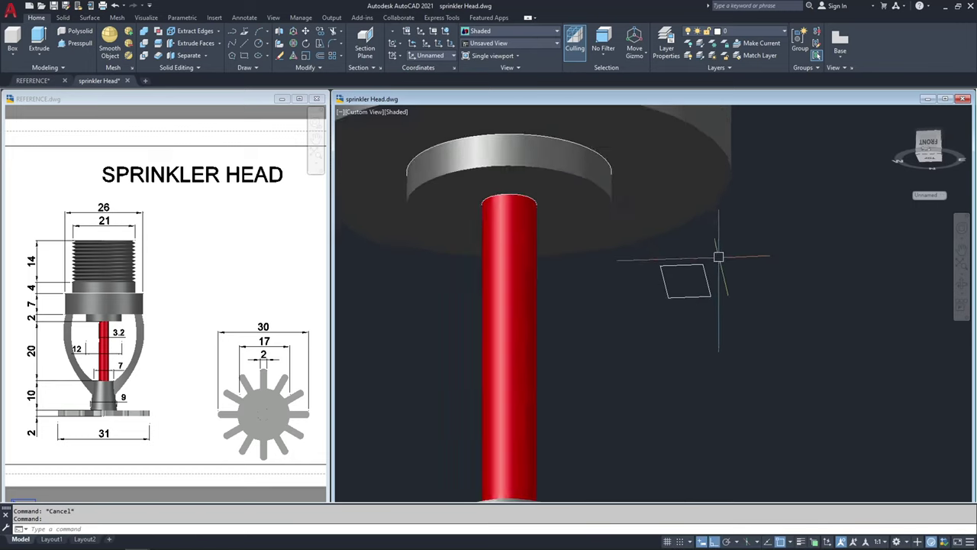
click(730, 278)
click(695, 296)
text(m)
key(Return)
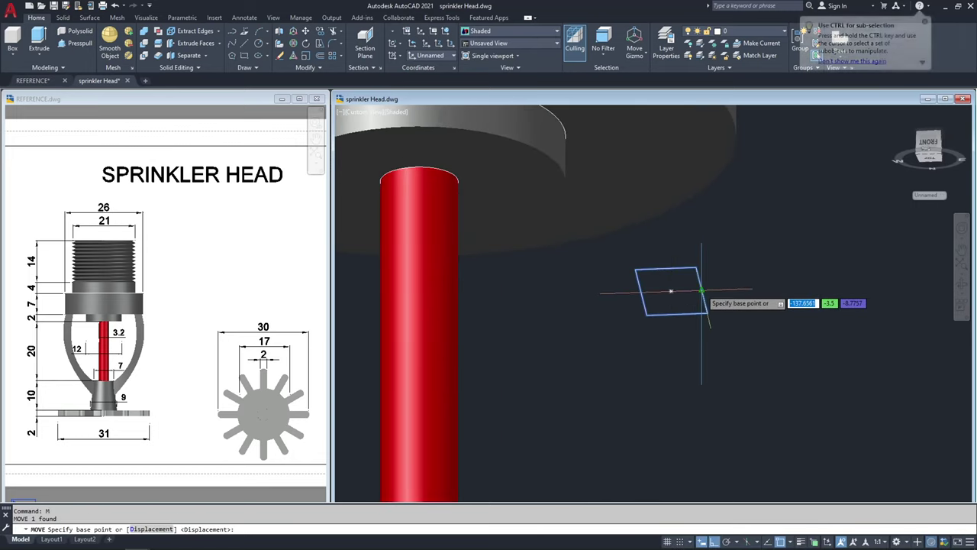
click(701, 291)
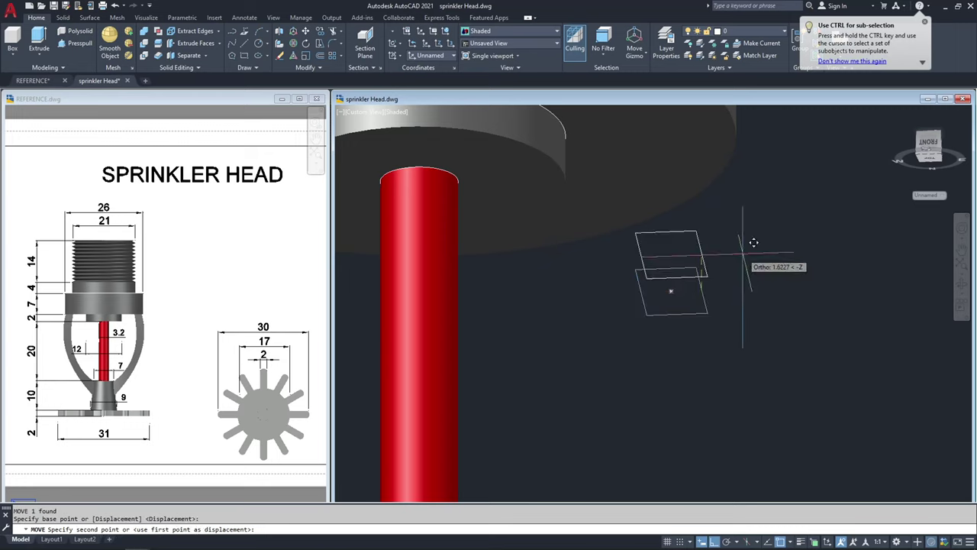
middle_drag(753, 244, 704, 366)
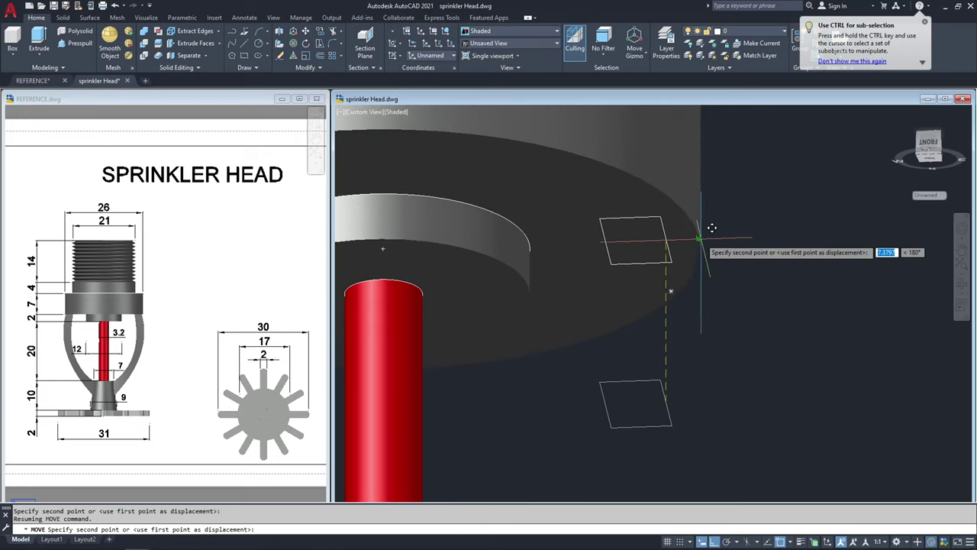
shift+middle_drag(721, 249, 714, 270)
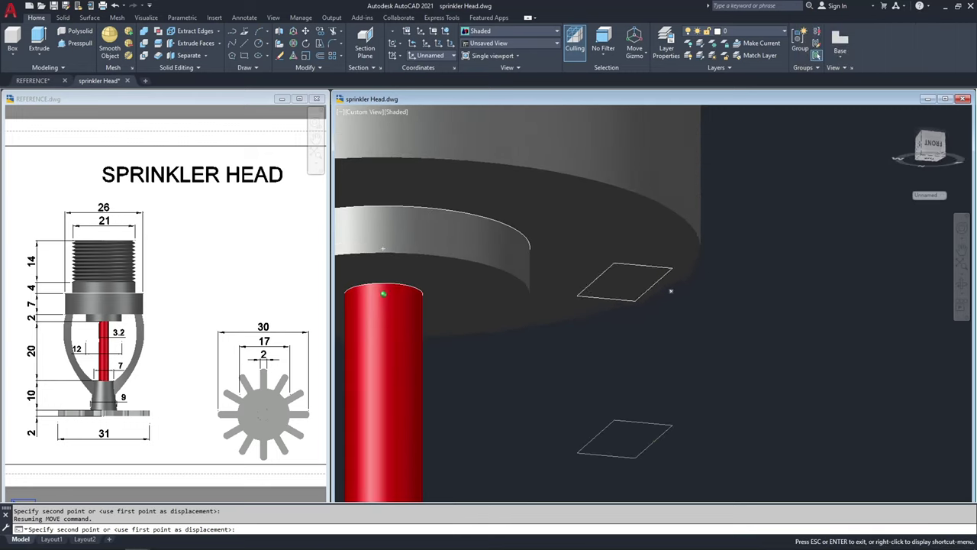
scroll(706, 258, up, 3)
scroll(709, 258, up, 3)
key(Escape)
- Move the flat rectangle 0.4 horizontally inward under the largest cylinder
click(708, 262)
text(m)
key(Return)
click(771, 357)
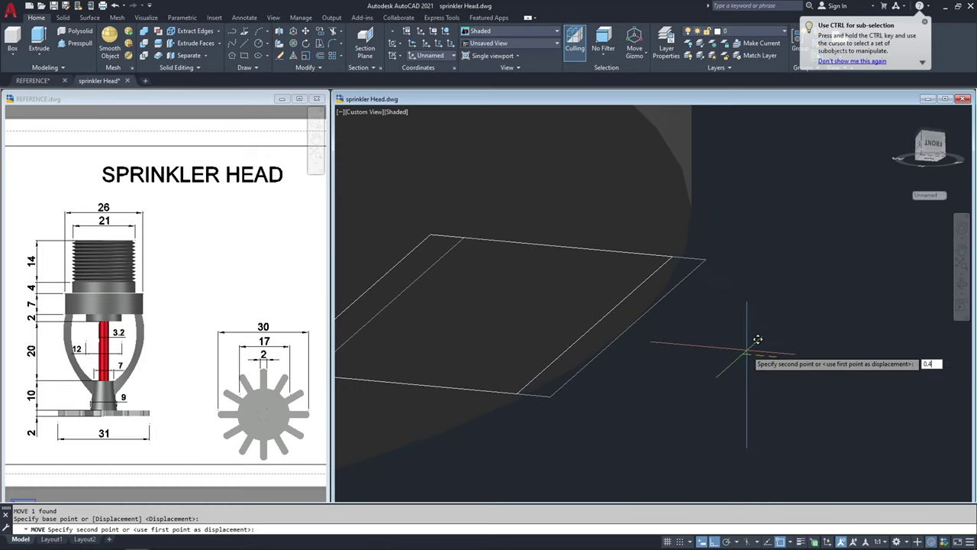
text(0.4)
key(Return)
key(Escape)
scroll(650, 298, down, 4)
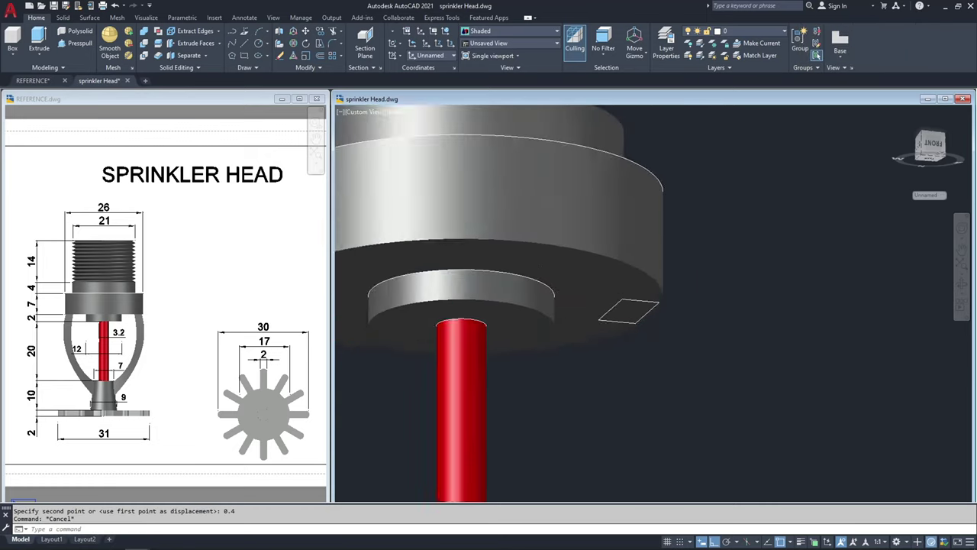
- Move the flat upper rectangle and the upright lower rectangle together horizontally outward, clear of the sprinkler body
scroll(653, 339, down, 3)
scroll(661, 313, up, 5)
click(710, 331)
click(629, 250)
scroll(634, 239, down, 6)
middle_drag(639, 261, 653, 184)
scroll(531, 333, up, 3)
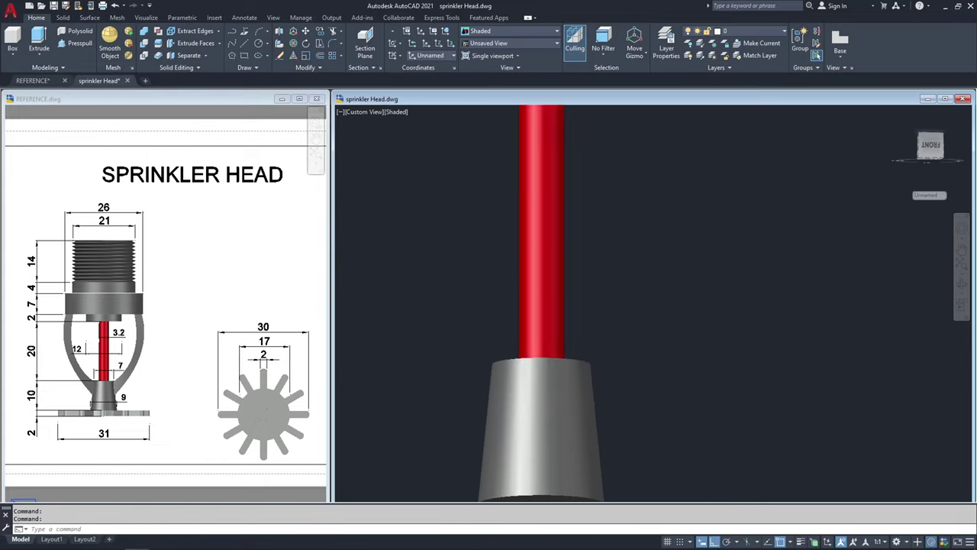
click(505, 314)
click(694, 473)
scroll(654, 321, down, 4)
middle_drag(652, 315, 613, 291)
text(m)
key(Return)
click(622, 320)
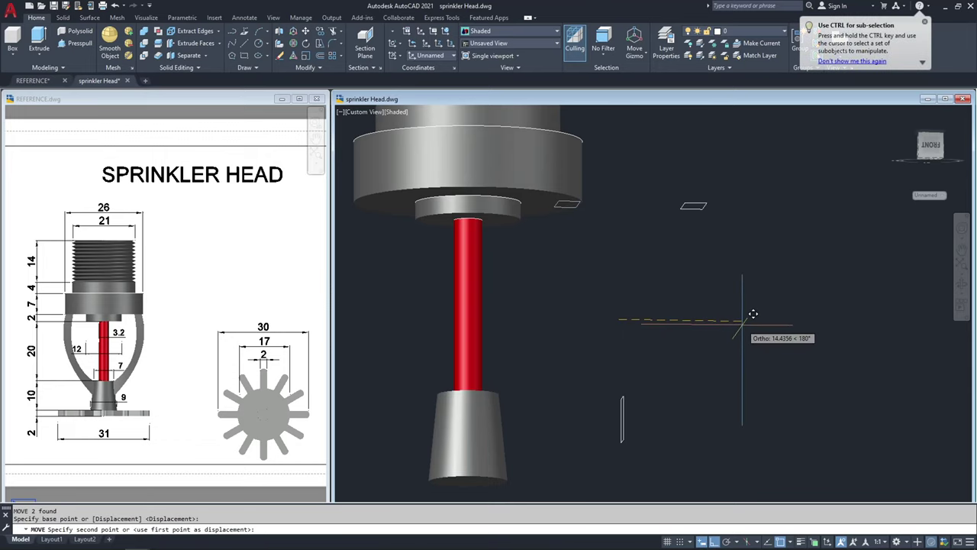
key(Return)
- Switch the model to the Front view
shift+middle_drag(742, 324, 672, 229)
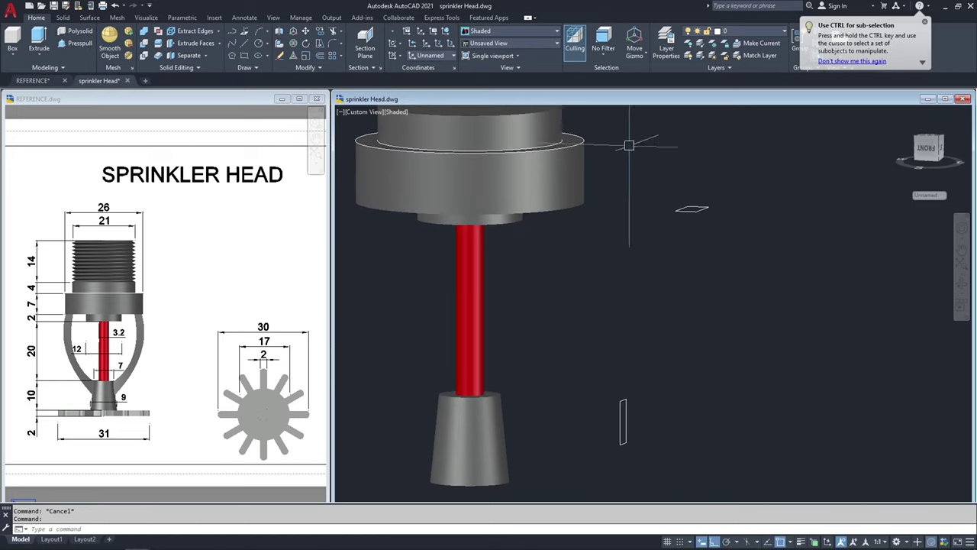
click(519, 42)
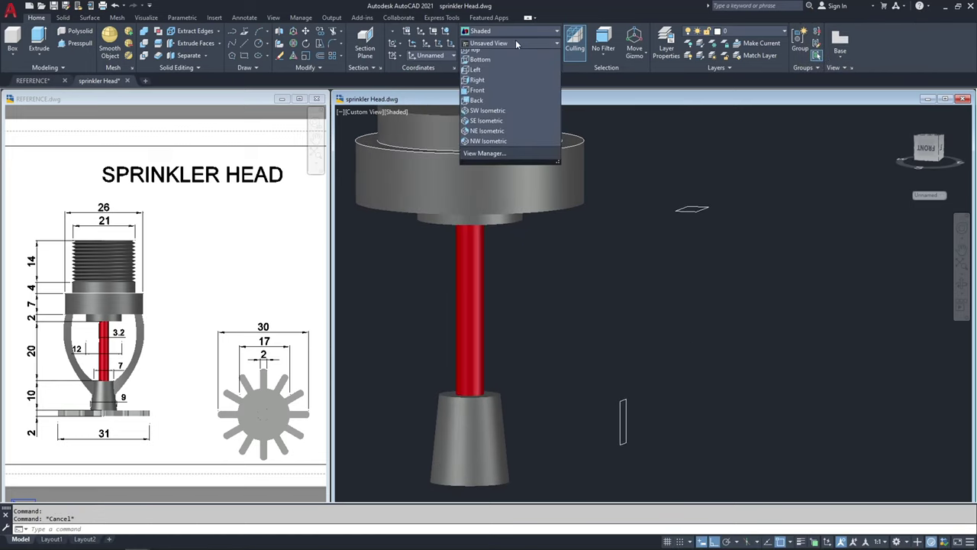
click(494, 94)
middle_drag(717, 243, 712, 244)
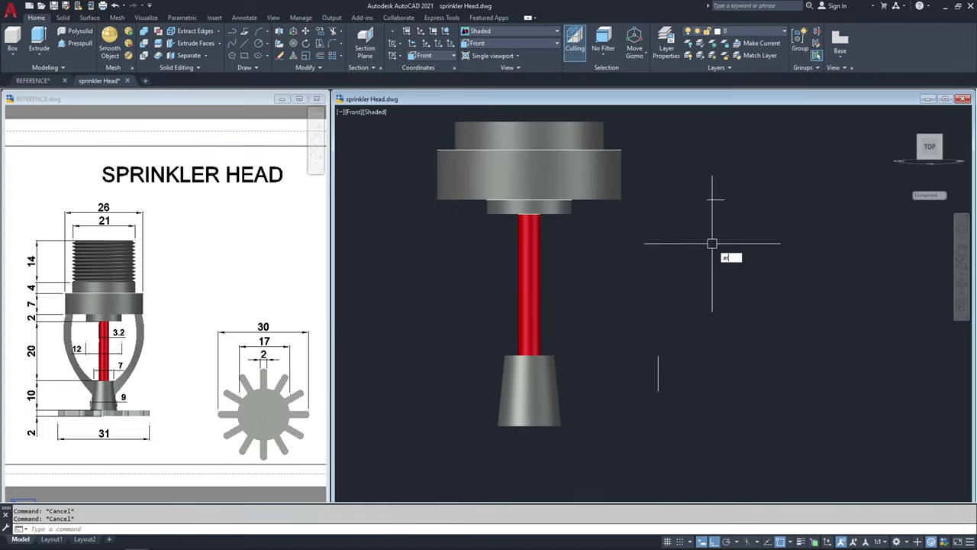
- Draw a three-point arc from the flat rectangle's geometric center through the upright rectangle's middle, ending 40 horizontally past it toward the body
text(c)
key(Return)
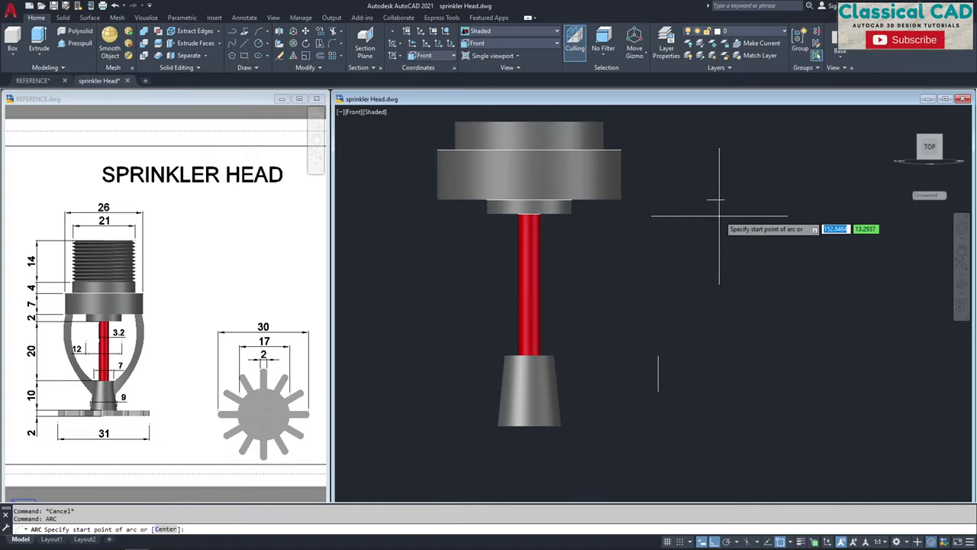
scroll(717, 221, up, 6)
scroll(710, 202, up, 4)
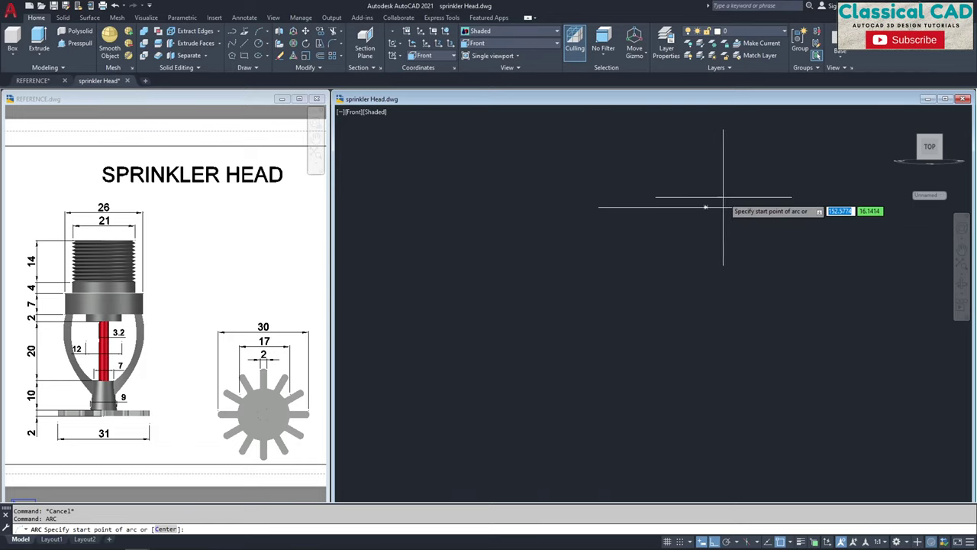
shift+right_click(725, 200)
click(766, 338)
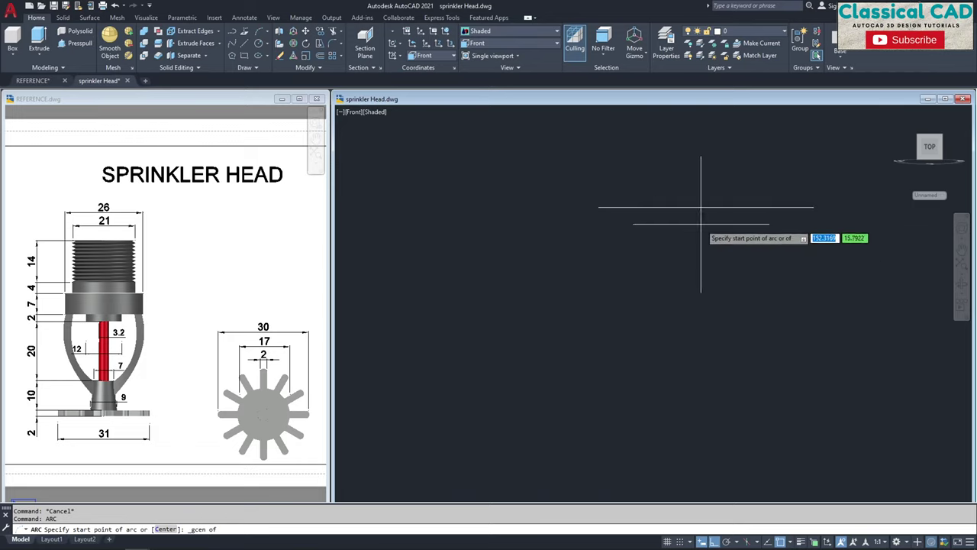
click(705, 207)
scroll(692, 402, down, 4)
middle_drag(693, 402, 704, 126)
scroll(678, 274, down, 4)
middle_drag(678, 274, 682, 214)
scroll(657, 279, up, 3)
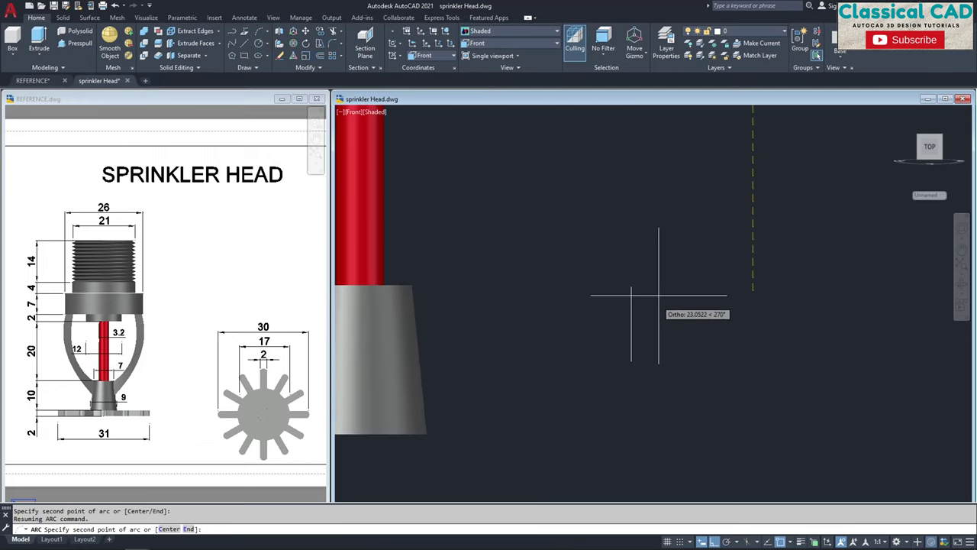
click(630, 324)
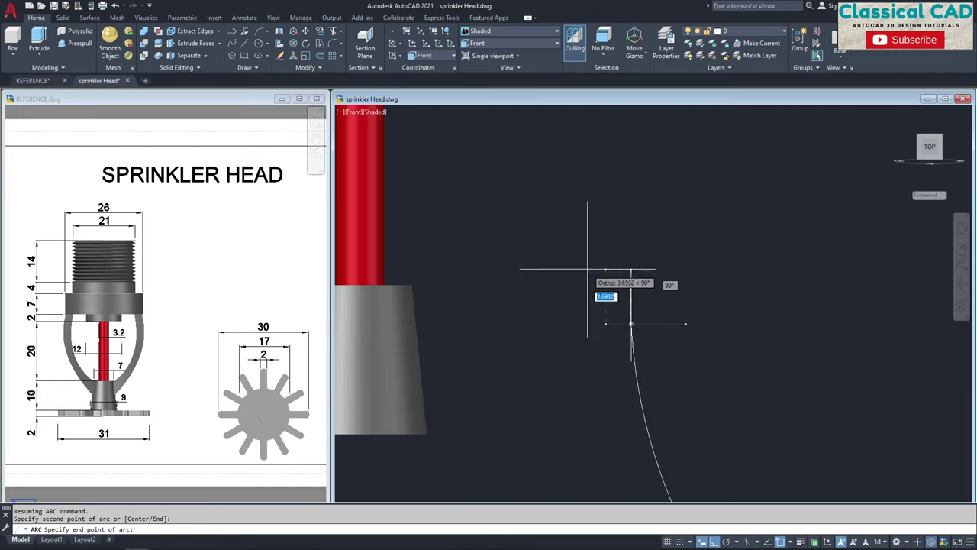
scroll(611, 290, down, 3)
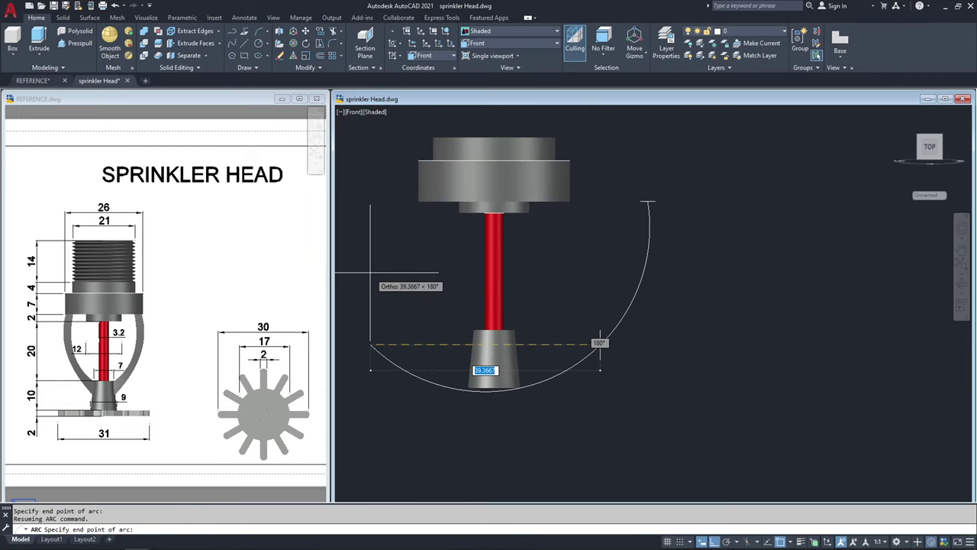
text(40)
key(Return)
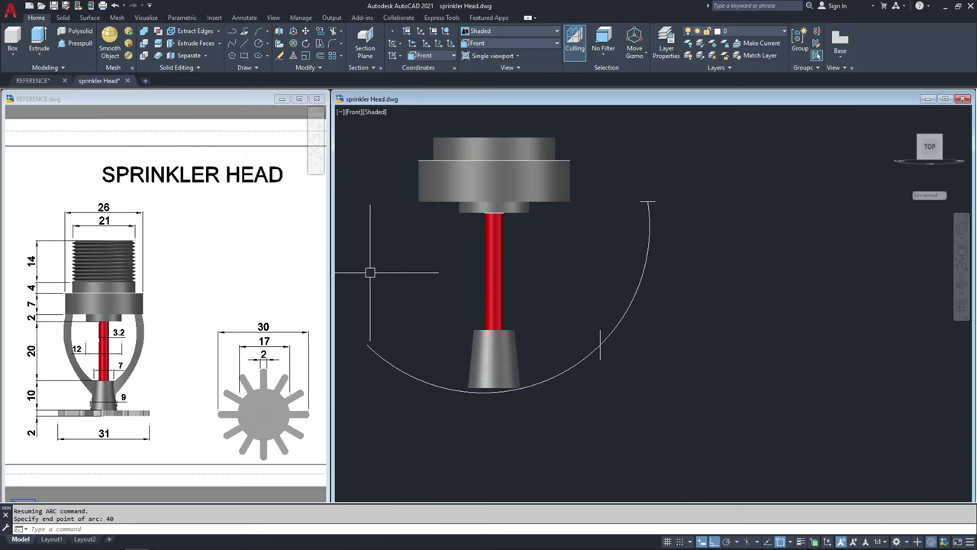
- Break the arc at the center of the upright lower rectangle
key(Escape)
key(Escape)
scroll(600, 338, up, 3)
shift+middle_drag(617, 338, 609, 356)
scroll(609, 357, up, 5)
text(r)
key(Return)
scroll(586, 373, up, 1)
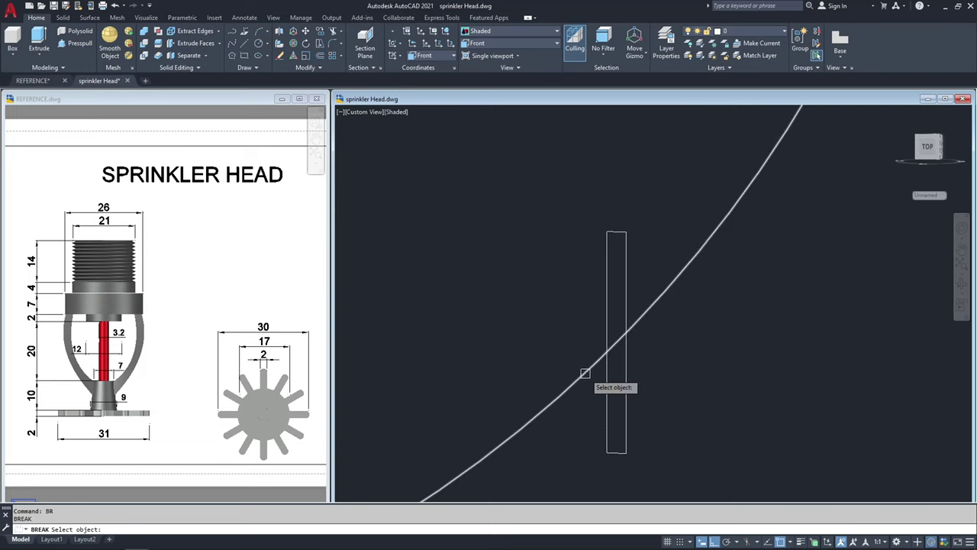
click(584, 377)
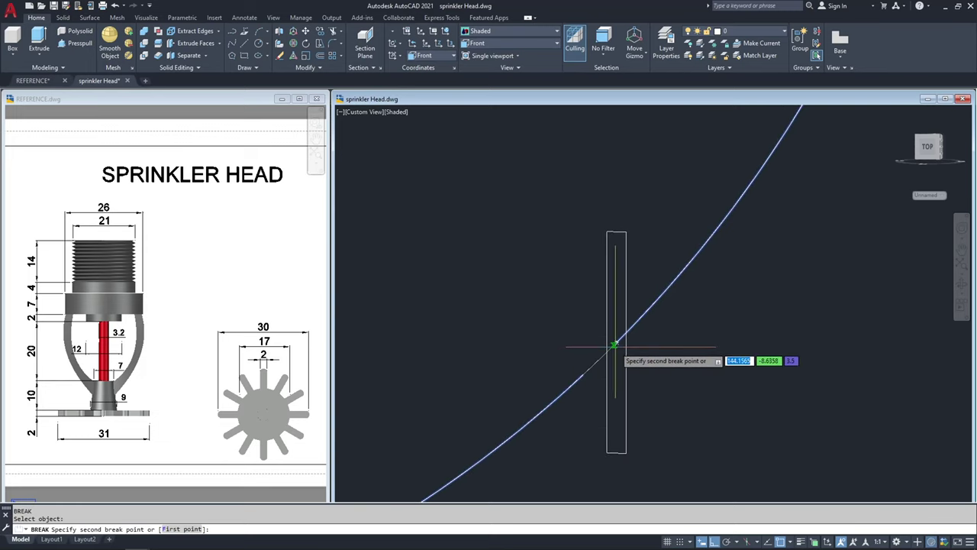
click(616, 343)
key(Escape)
- Delete the leftover arc portion beyond the upright lower rectangle
click(568, 428)
click(521, 309)
key(Delete)
- Loft a solid arm from the flat rectangle to the upright rectangle, using the remaining arc as the path
scroll(520, 308, down, 4)
middle_drag(602, 296, 600, 407)
mouse_move(654, 319)
shift+middle_down()
mouse_move(645, 301)
mouse_move(653, 330)
shift+middle_up()
key(Escape)
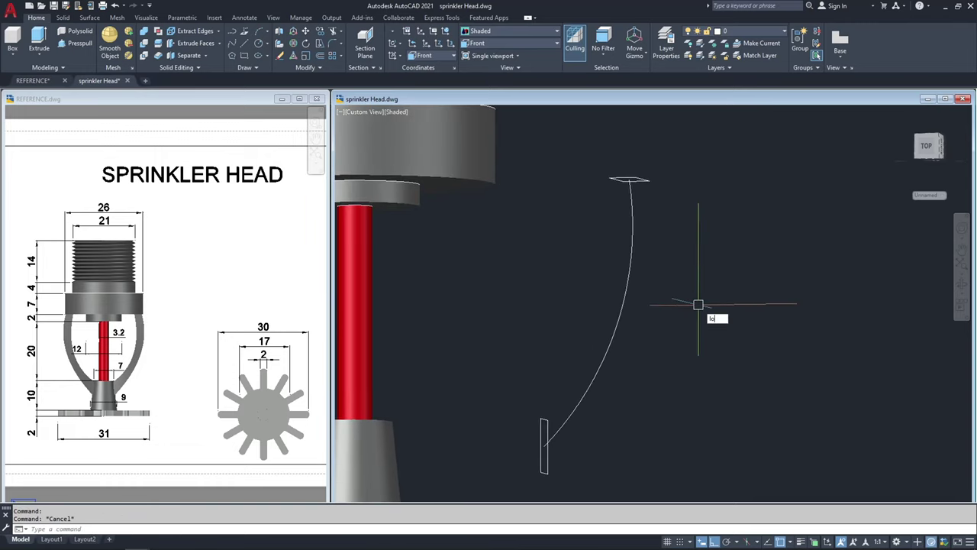
text(loft)
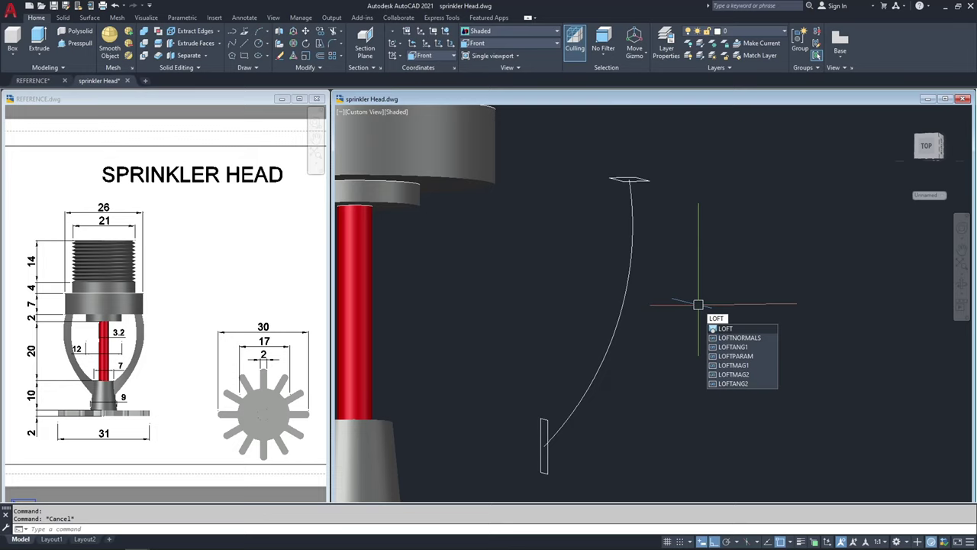
key(Return)
click(646, 181)
click(542, 422)
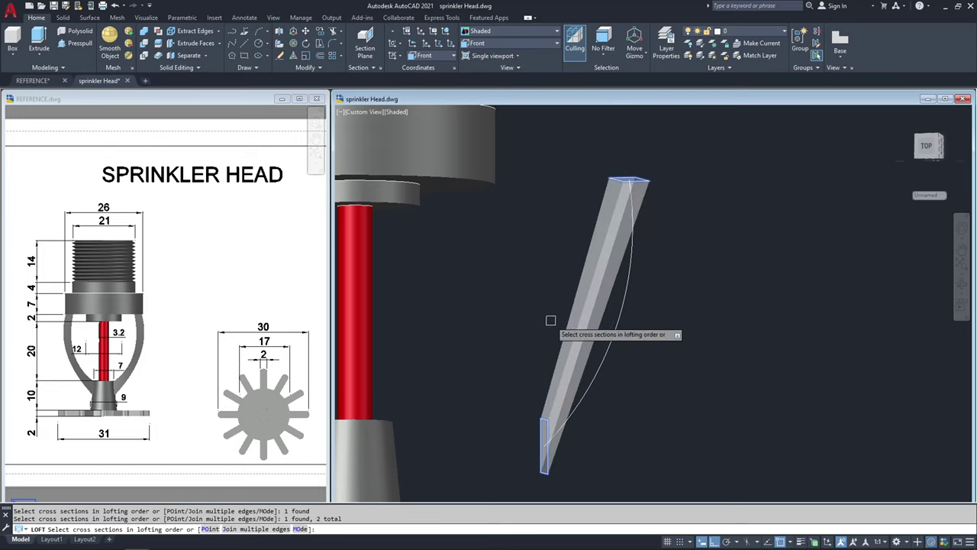
key(Return)
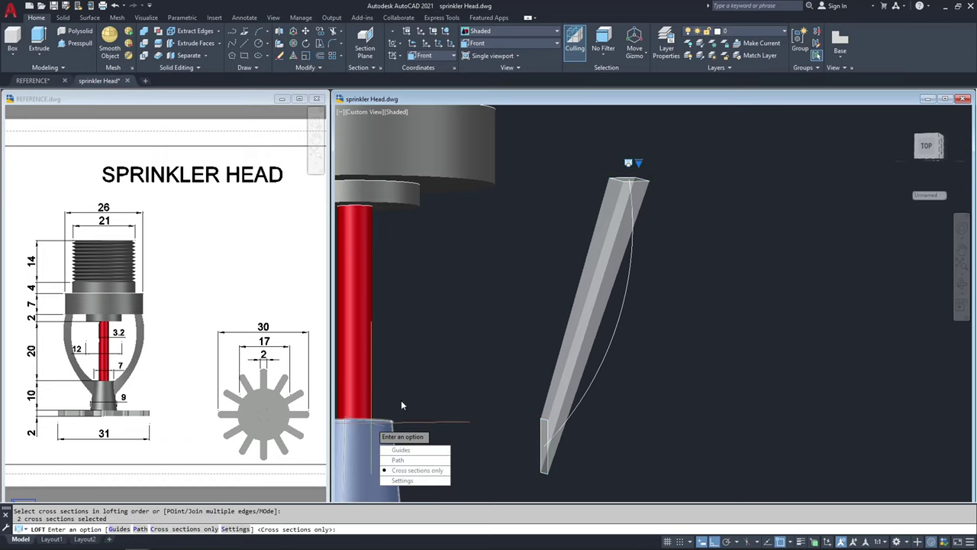
click(140, 528)
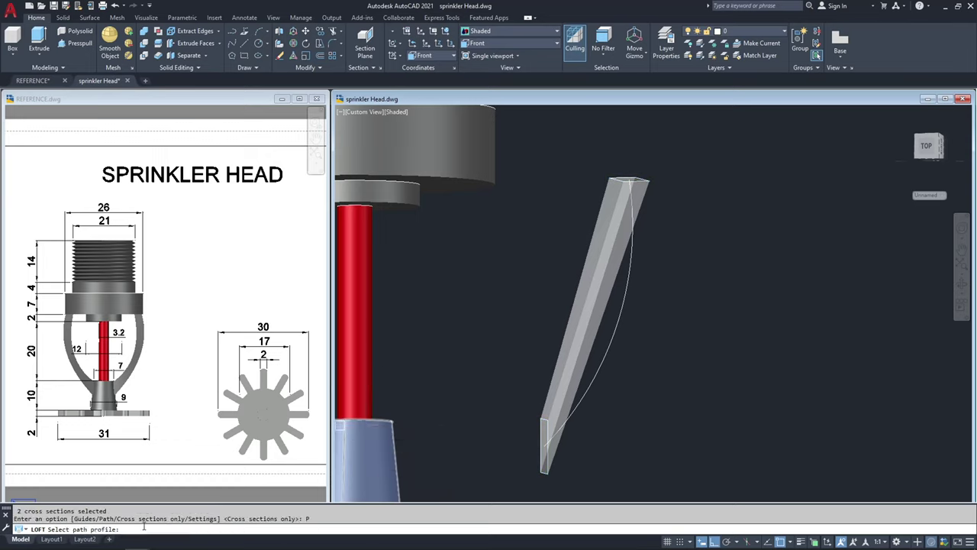
click(622, 319)
key(Return)
key(Return)
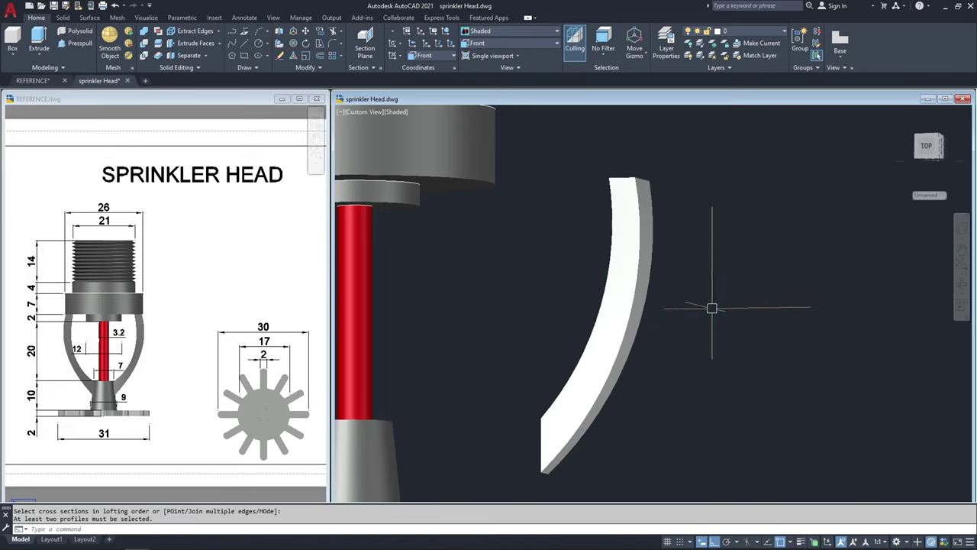
key(Escape)
- In the Front view, move the lofted arm 15 horizontally inward to join the body and the tapered base
scroll(679, 322, down, 3)
shift+middle_drag(676, 326, 741, 327)
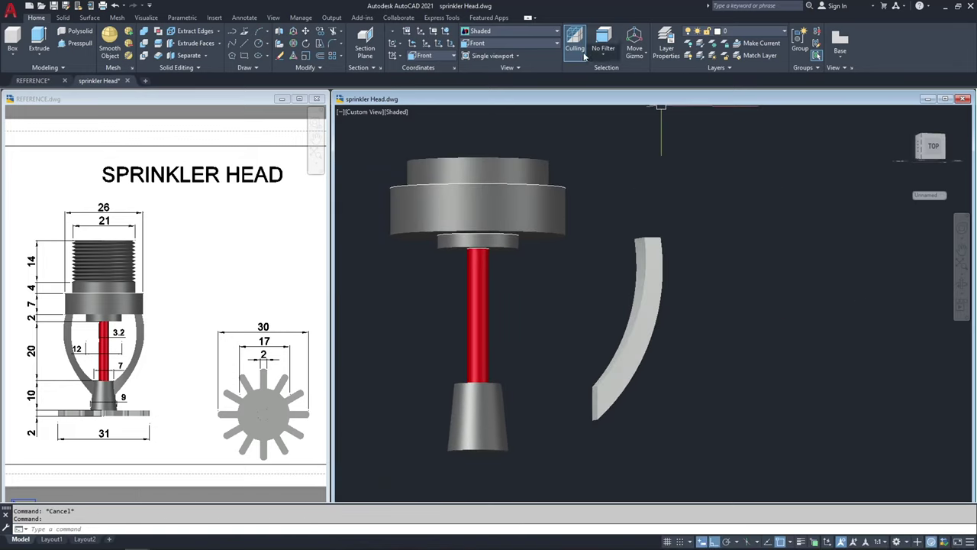
click(524, 43)
click(500, 95)
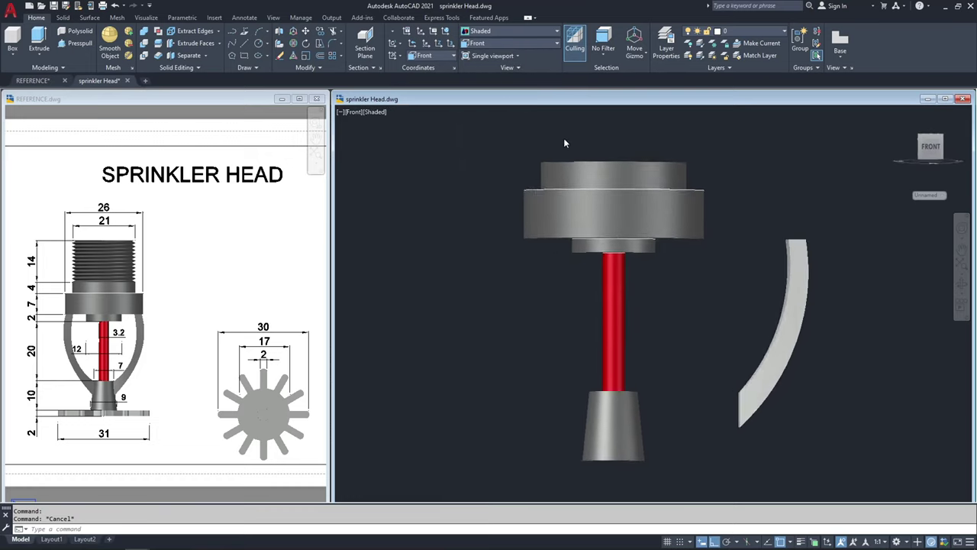
key(Escape)
click(818, 305)
text(m)
key(Return)
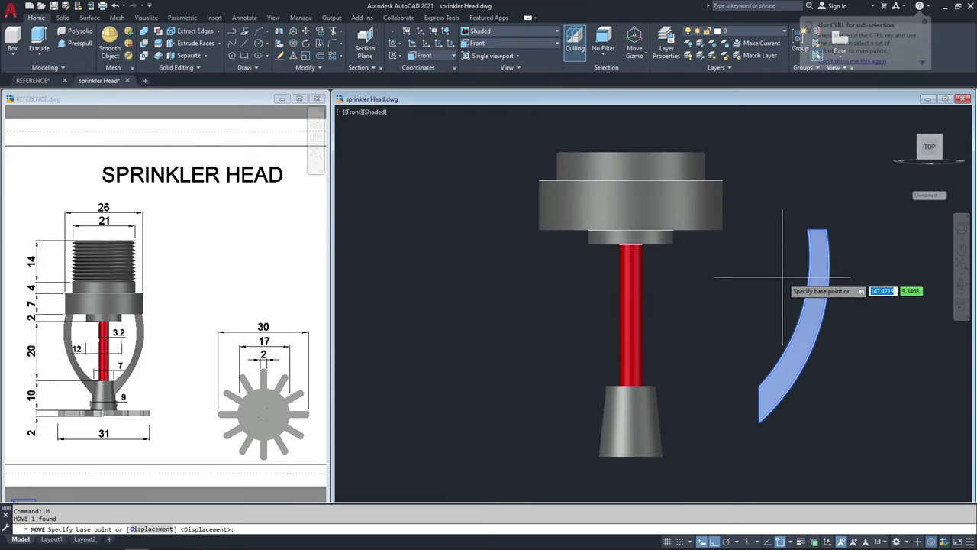
click(794, 279)
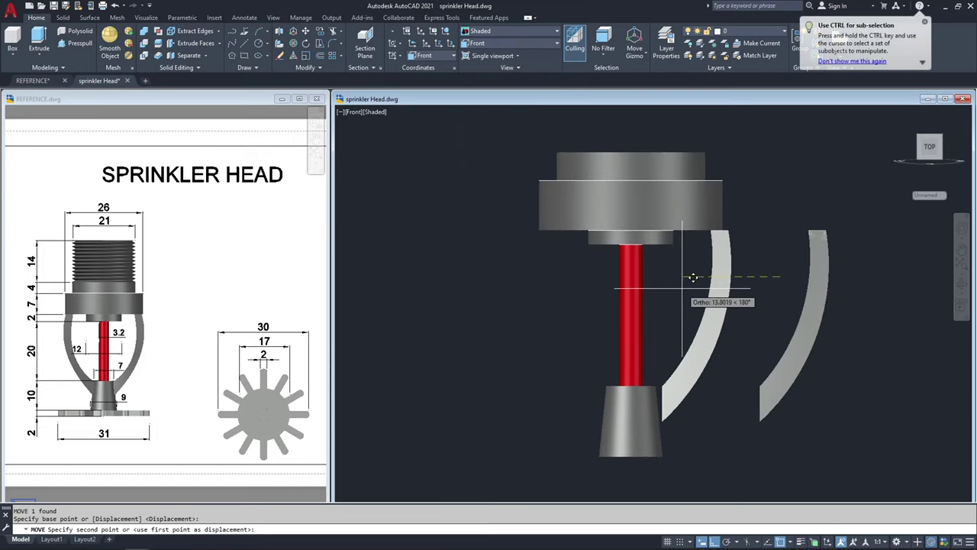
text(15)
key(Return)
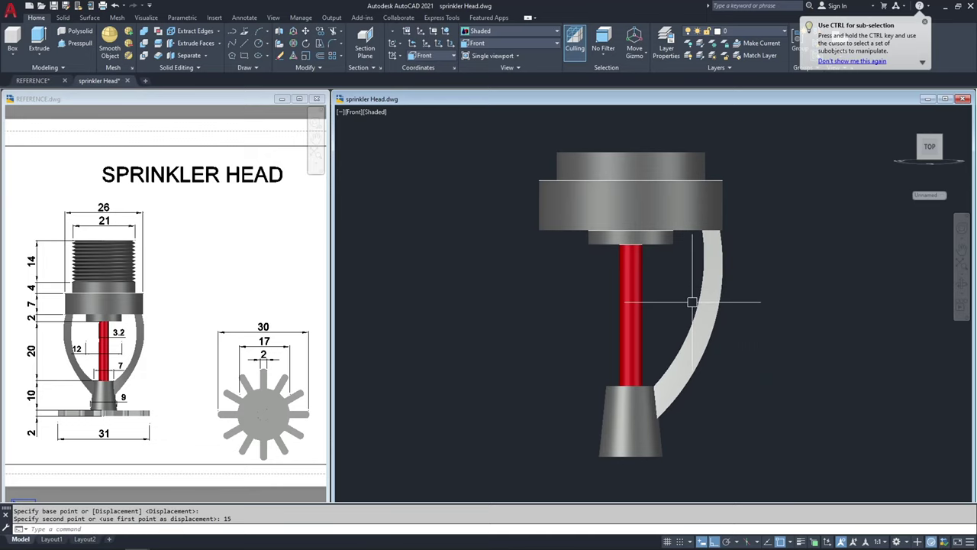
- Mirror the curved arm about the red rod's vertical center axis, keeping the original
key(Escape)
click(695, 335)
text(mi)
key(Return)
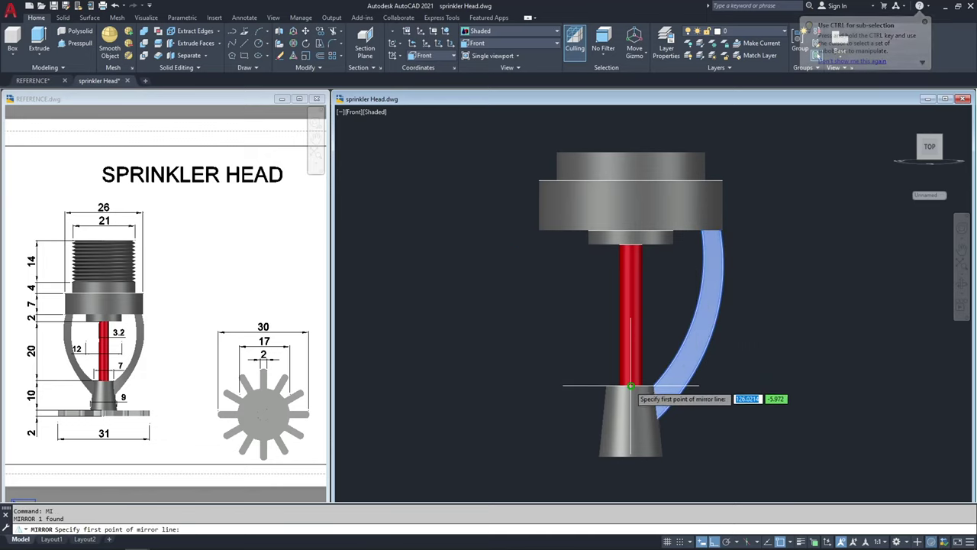
click(631, 385)
click(650, 246)
key(Return)
key(Escape)
- Change the color of both curved arms to the same gray as the body, and close the properties
scroll(657, 286, down, 4)
shift+middle_drag(657, 287, 611, 298)
scroll(649, 280, up, 3)
key(Escape)
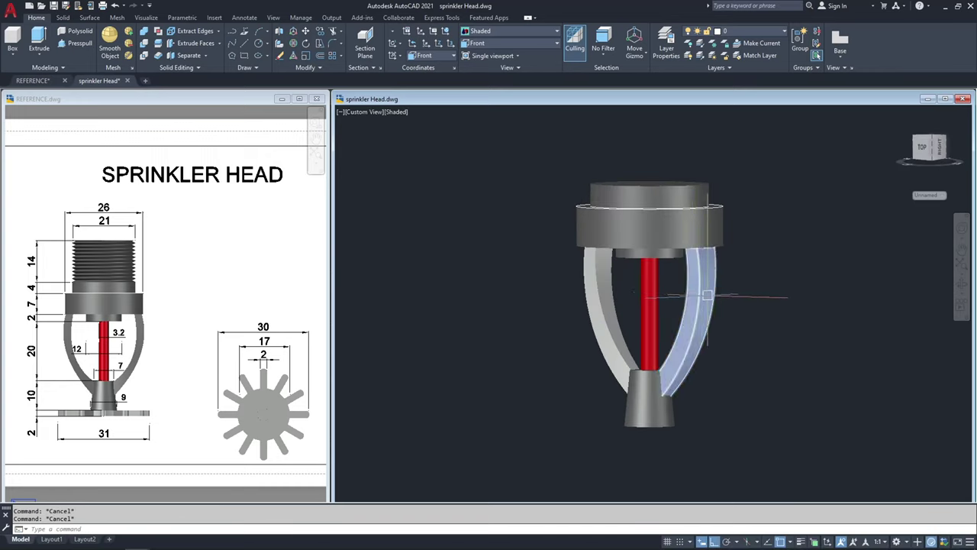
click(695, 289)
click(599, 321)
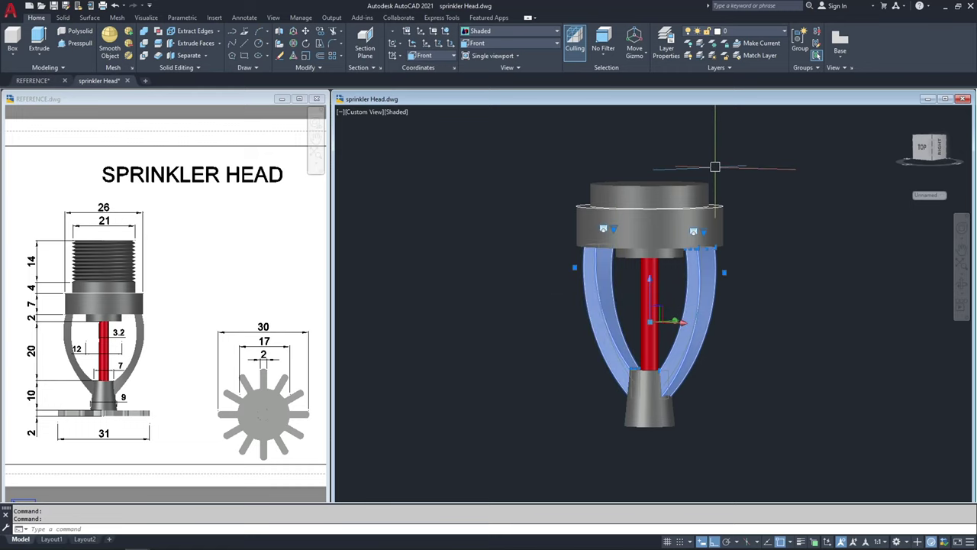
text(PR)
key(Return)
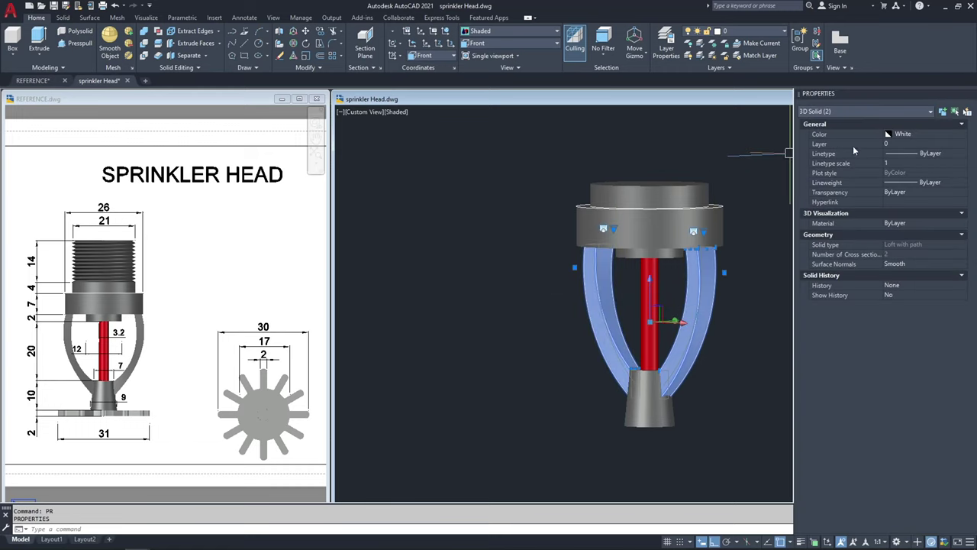
click(898, 136)
key(Escape)
key(Escape)
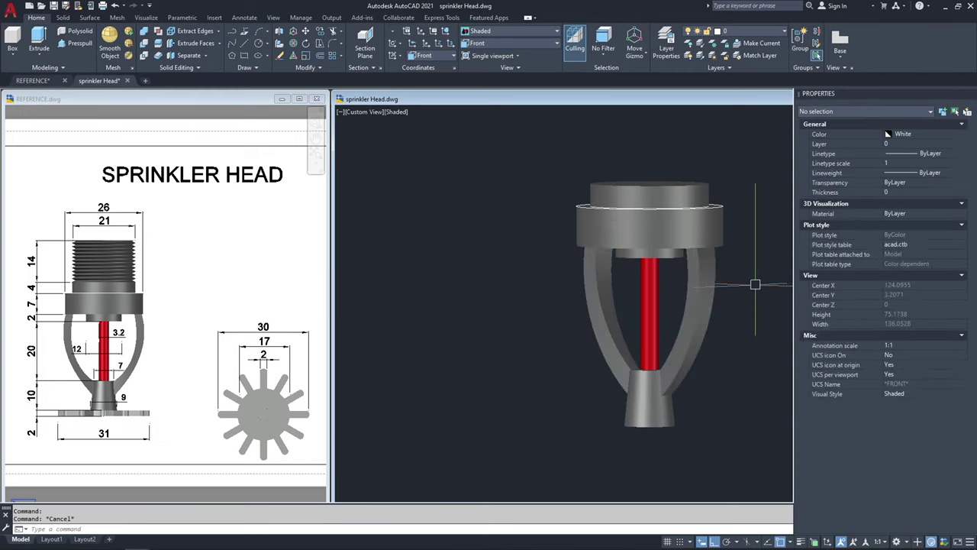
click(971, 95)
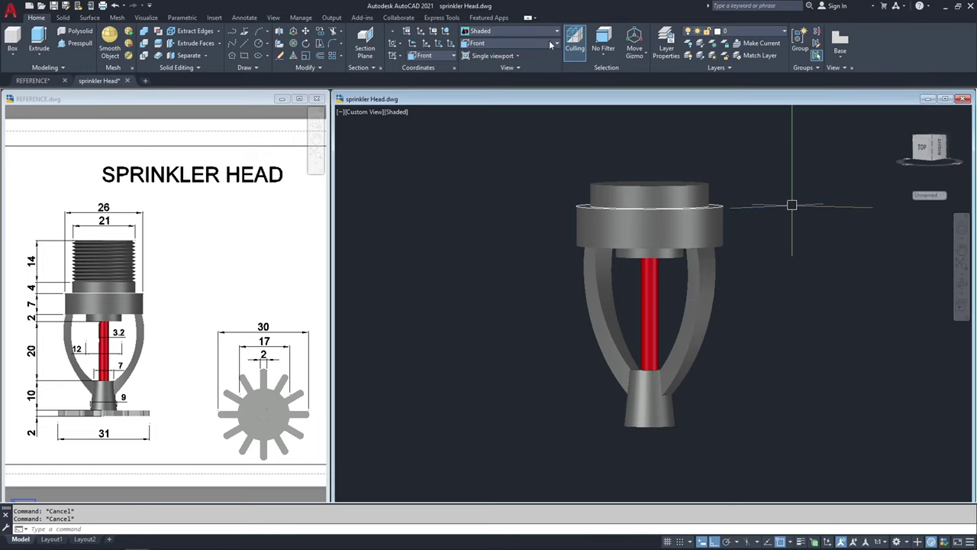
- Show the model in the Front view and set the UCS to Bottom
click(525, 42)
click(476, 95)
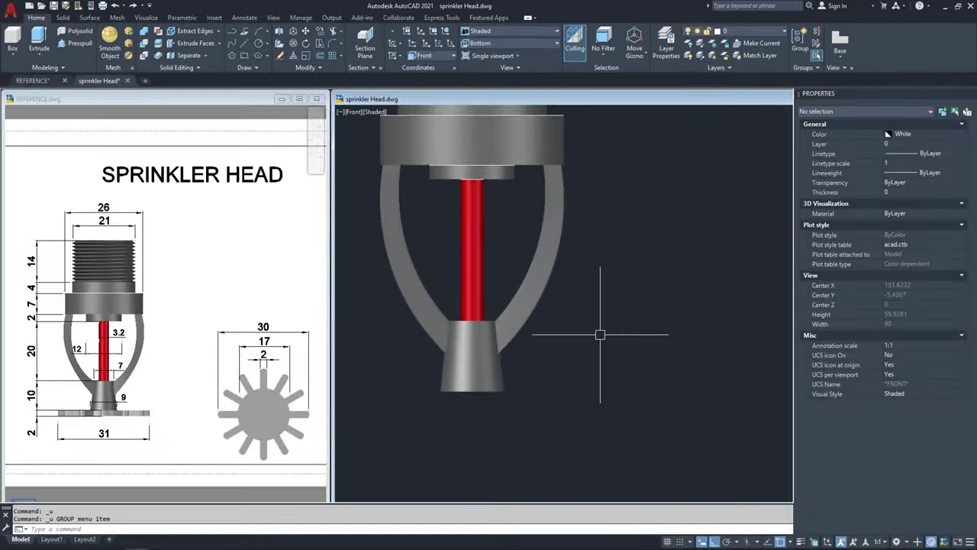
middle_drag(600, 335, 731, 335)
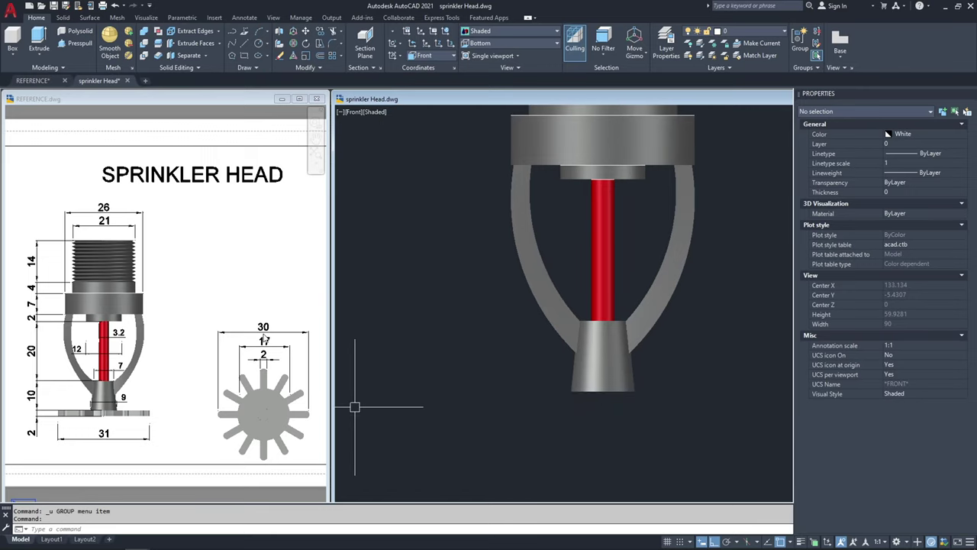
click(618, 432)
middle_drag(529, 260, 529, 260)
key(Escape)
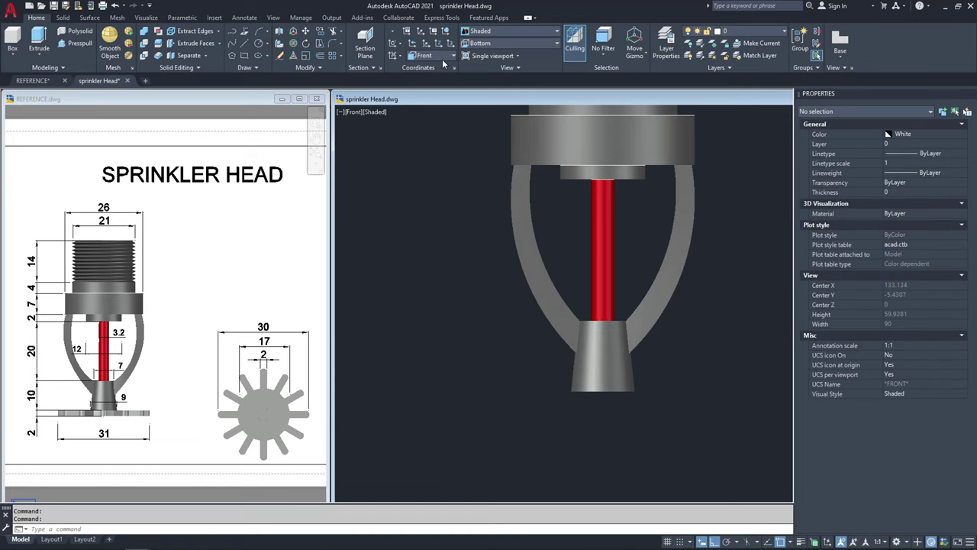
click(442, 60)
click(429, 92)
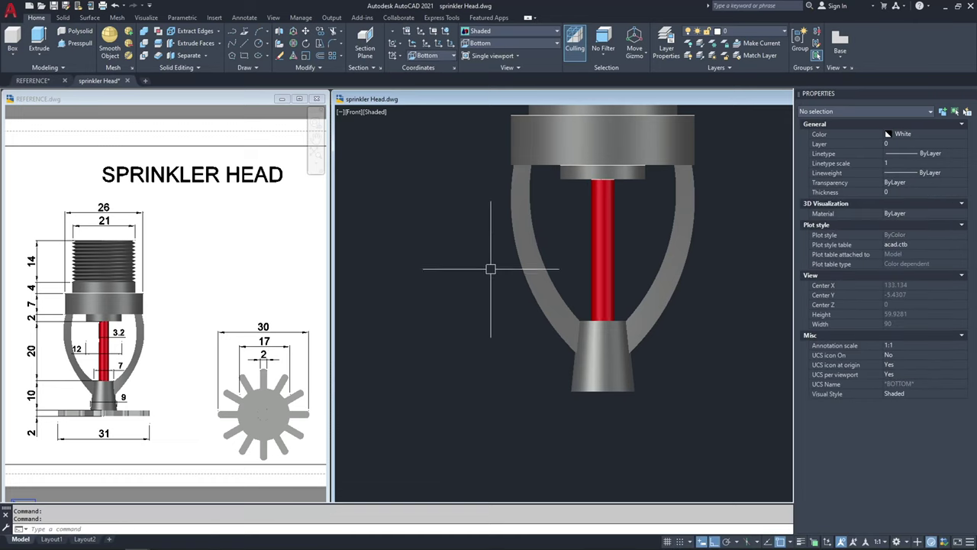
- Draw a 30-diameter circle centered on the bottom face of the tapered base
middle_drag(667, 351, 612, 350)
key(Escape)
text(c)
key(Return)
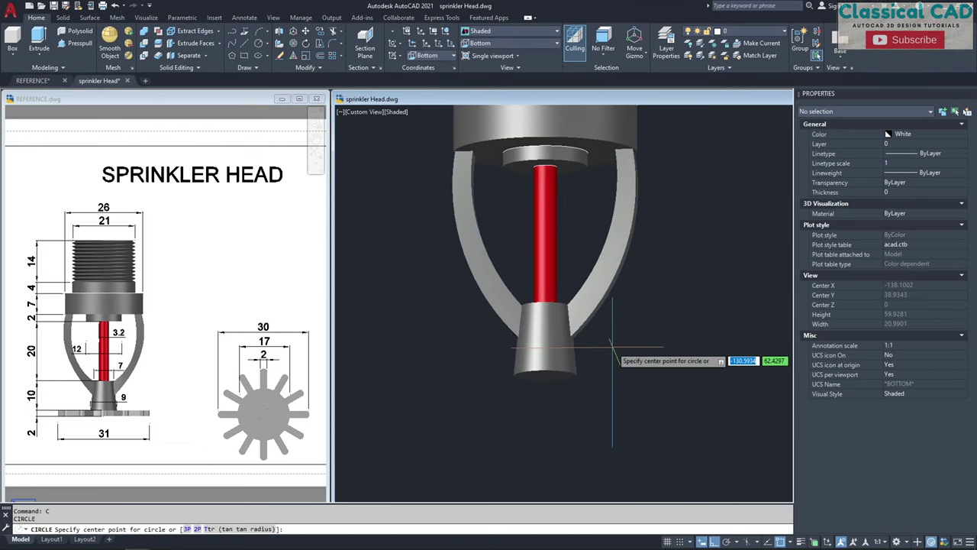
click(545, 376)
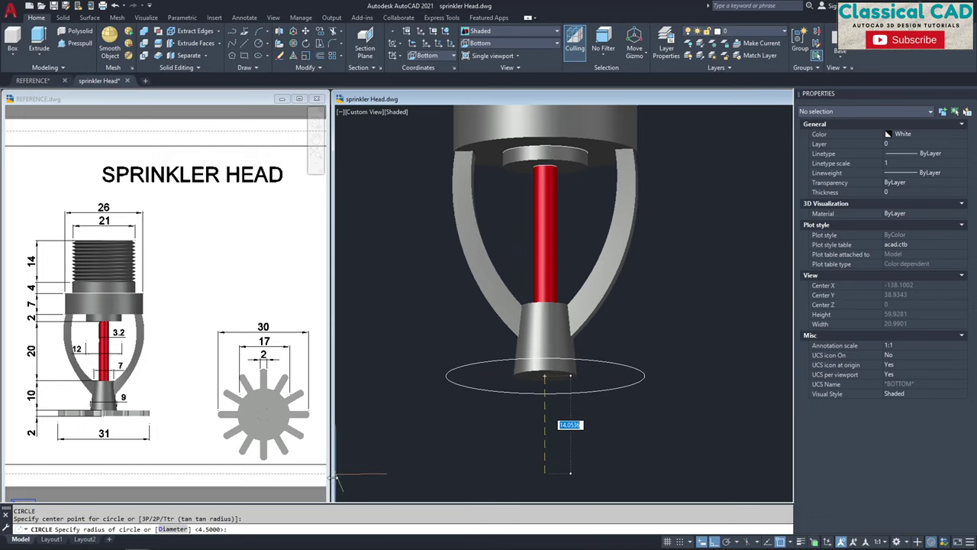
click(171, 528)
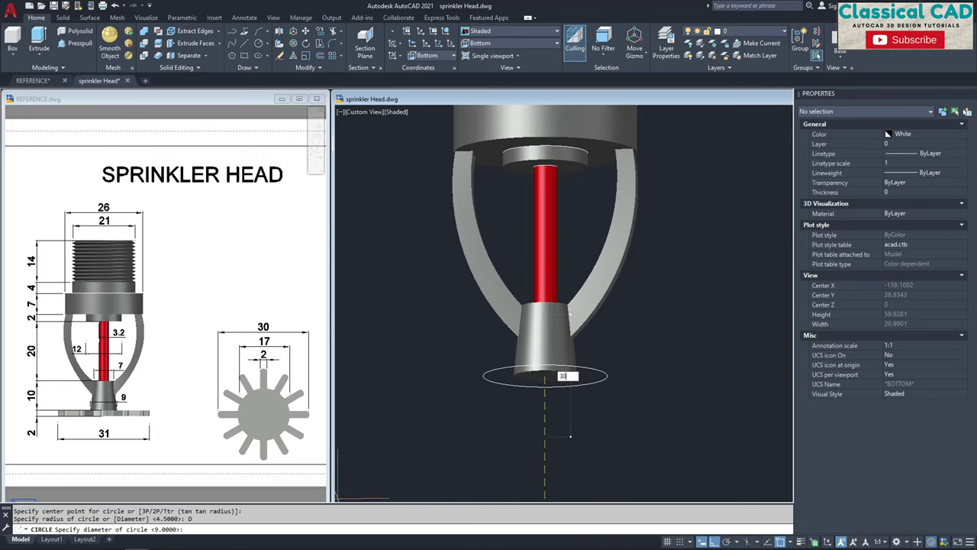
key(Return)
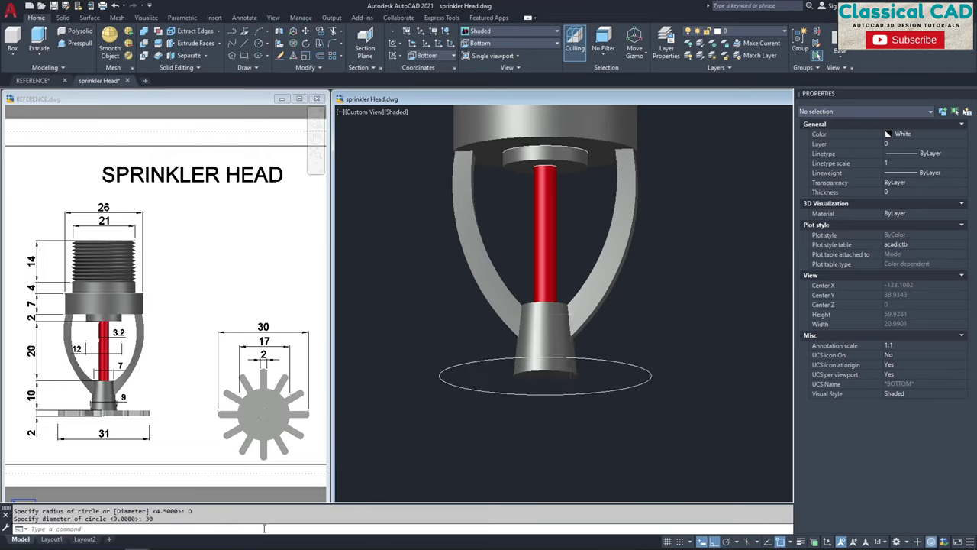
- Draw a concentric 17-diameter circle at the center of the tapered base's bottom face
text(c)
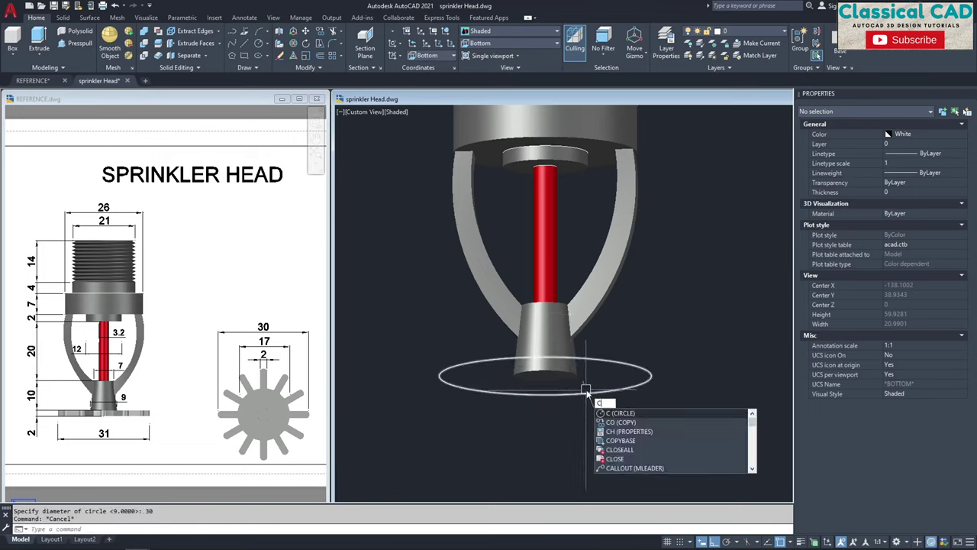
key(Return)
click(544, 377)
text(d)
key(Return)
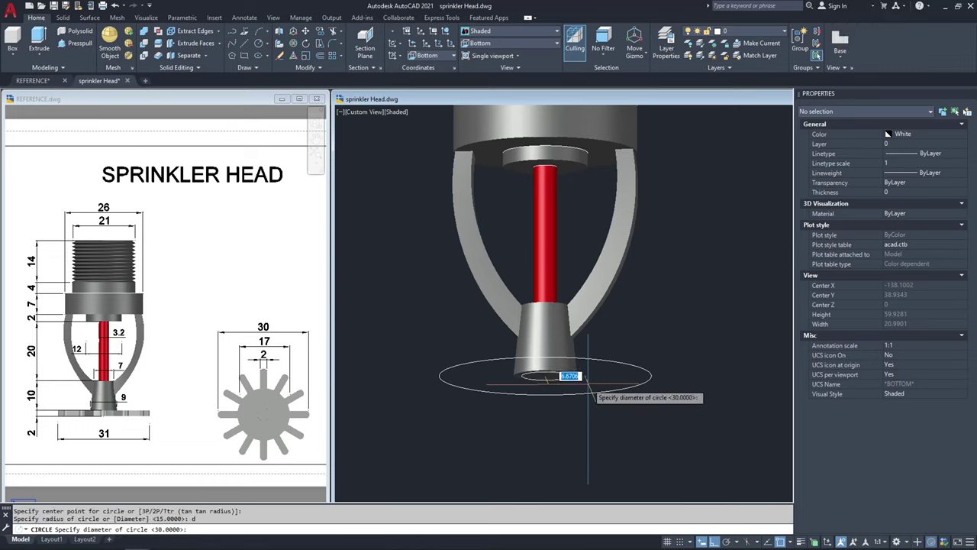
key(Return)
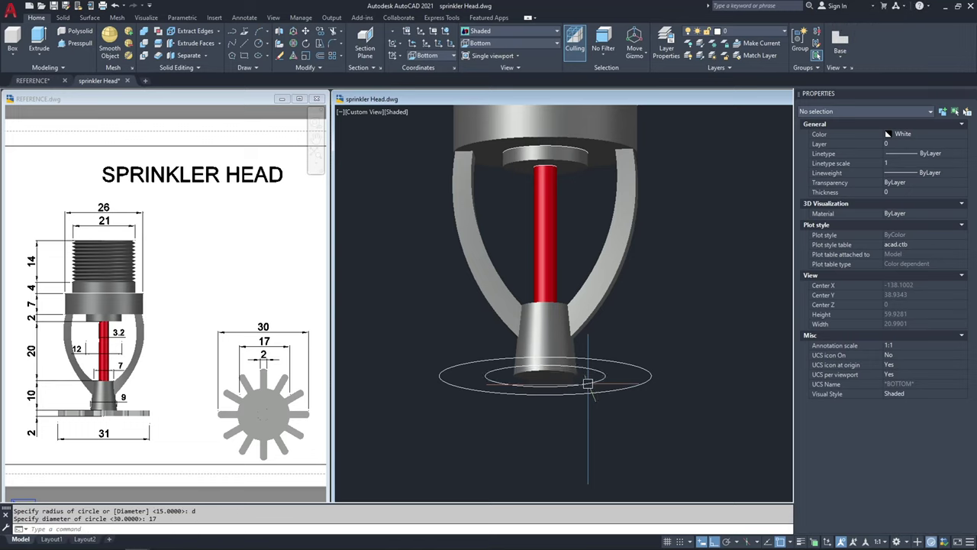
- Move both circles 50 horizontally away from the sprinkler body
scroll(588, 384, up, 2)
scroll(617, 356, down, 4)
shift+middle_drag(617, 355, 651, 275)
scroll(623, 404, up, 3)
click(697, 446)
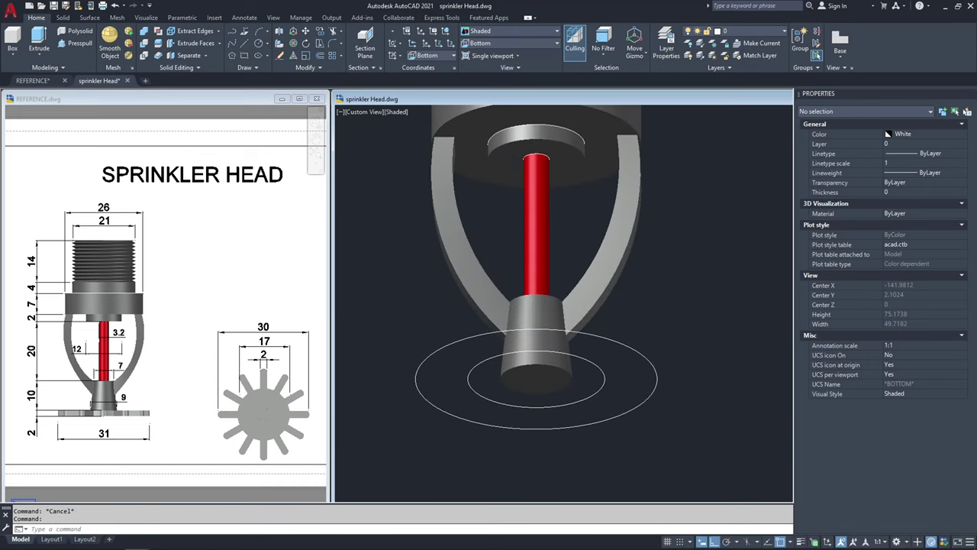
click(593, 375)
scroll(610, 386, down, 4)
middle_drag(678, 429, 560, 402)
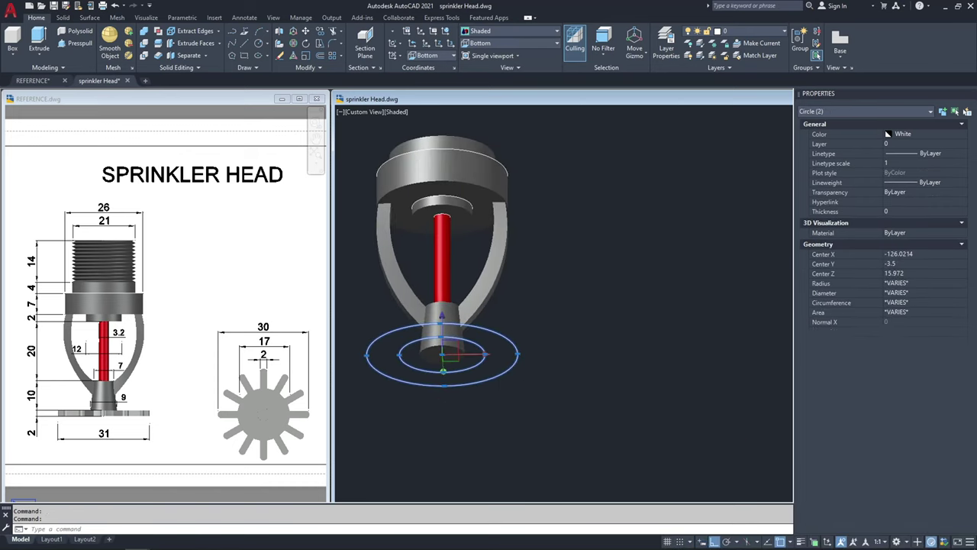
key(Return)
click(558, 396)
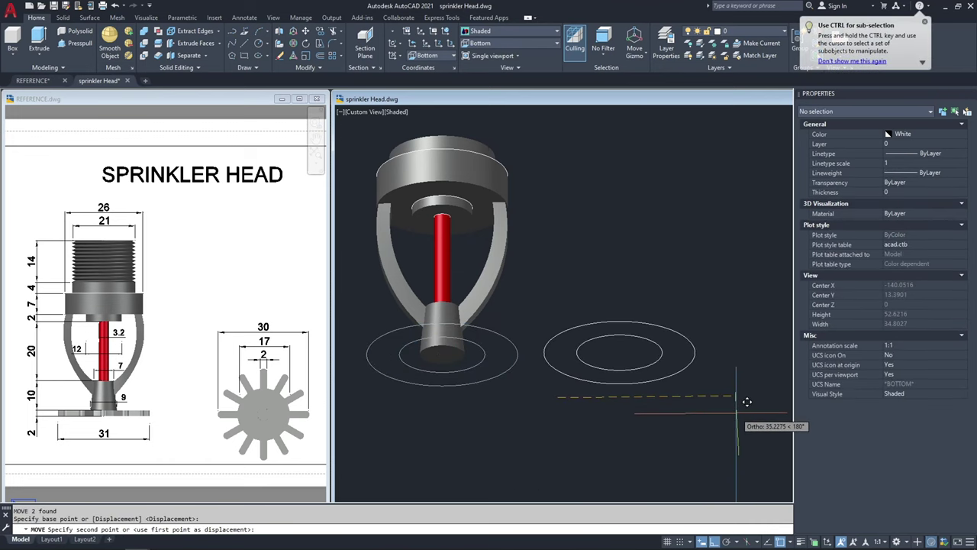
text(50)
key(Return)
key(Escape)
- In the Bottom view, draw a 2-diameter circle centered on the upper quadrant of the 30-diameter circle
click(496, 44)
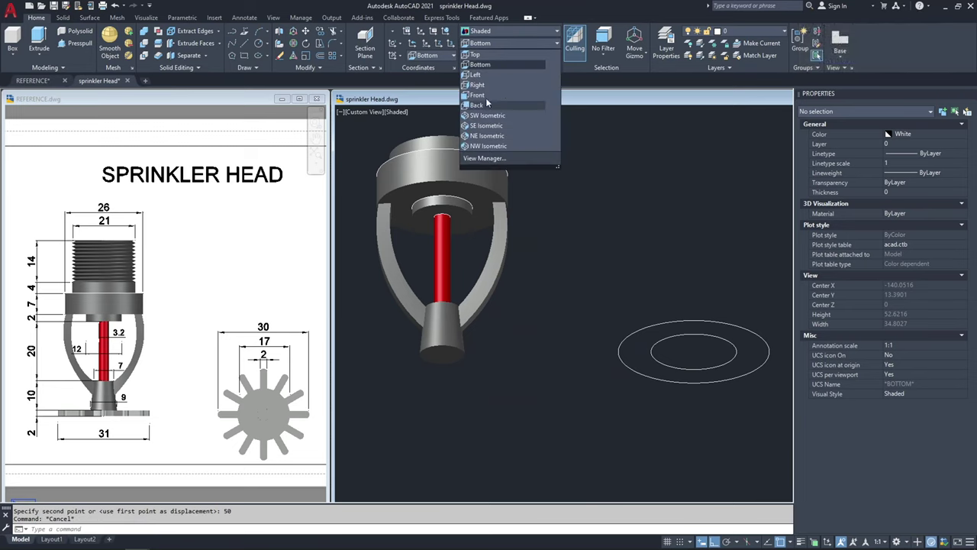
click(487, 67)
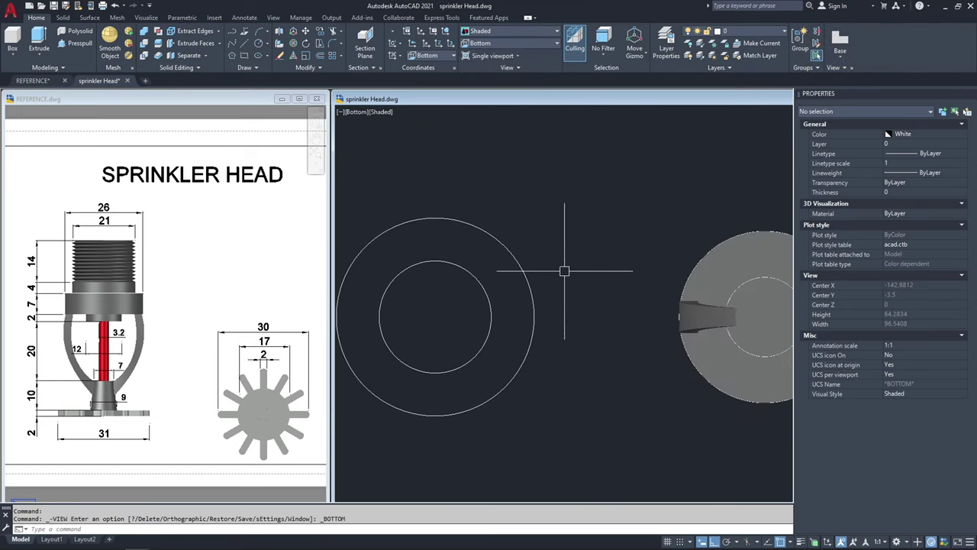
scroll(488, 246, up, 3)
key(Escape)
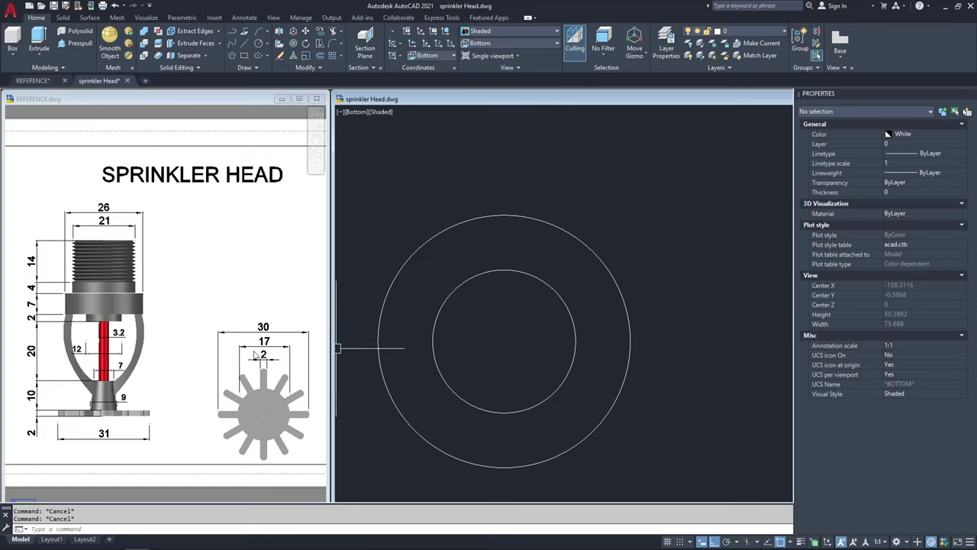
click(511, 229)
key(Escape)
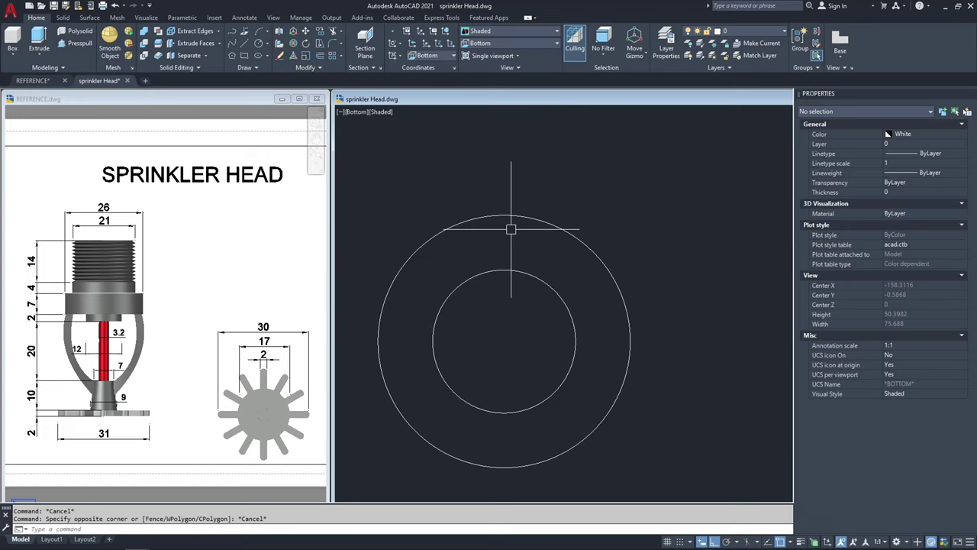
key(Return)
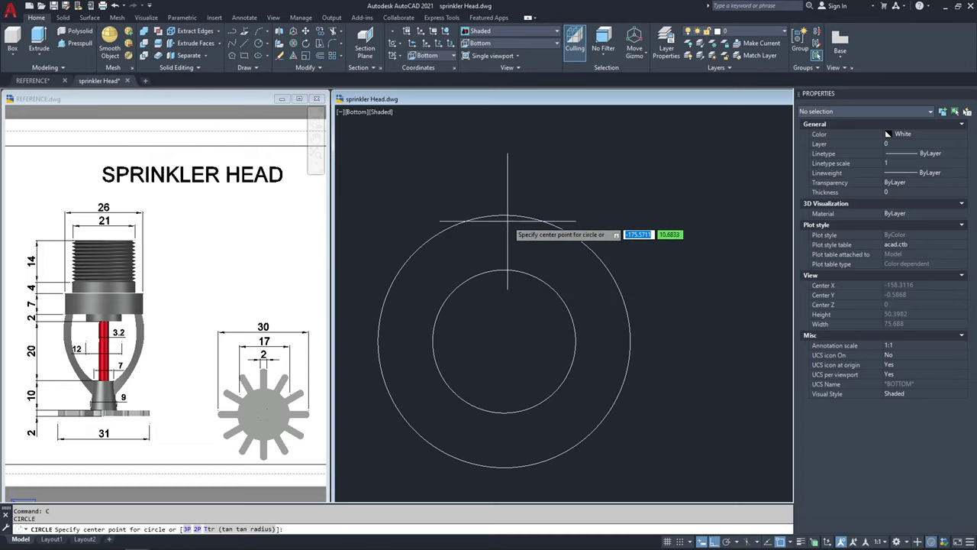
click(503, 215)
text(d)
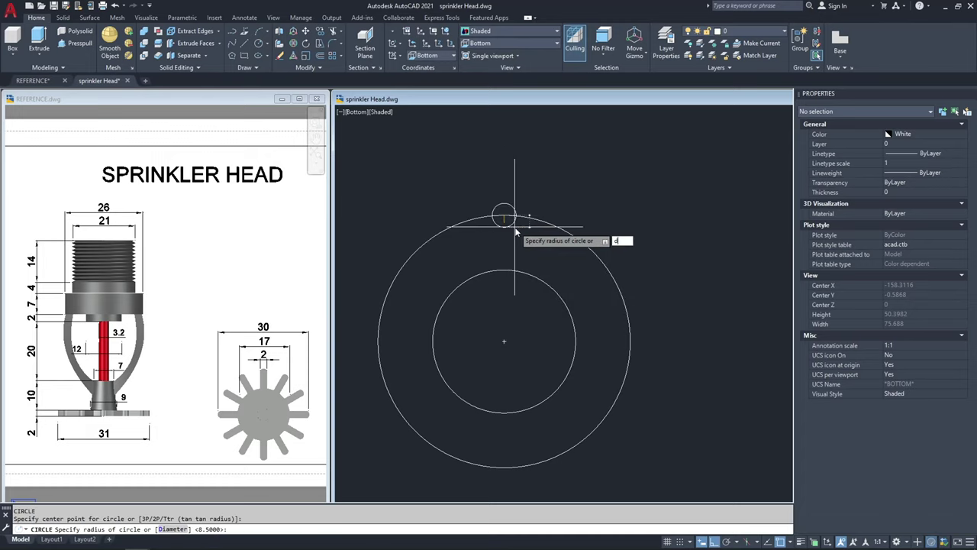
key(Return)
text(2)
key(Return)
- Delete the 30-diameter circle
scroll(516, 221, up, 5)
click(540, 218)
key(Escape)
scroll(538, 243, down, 5)
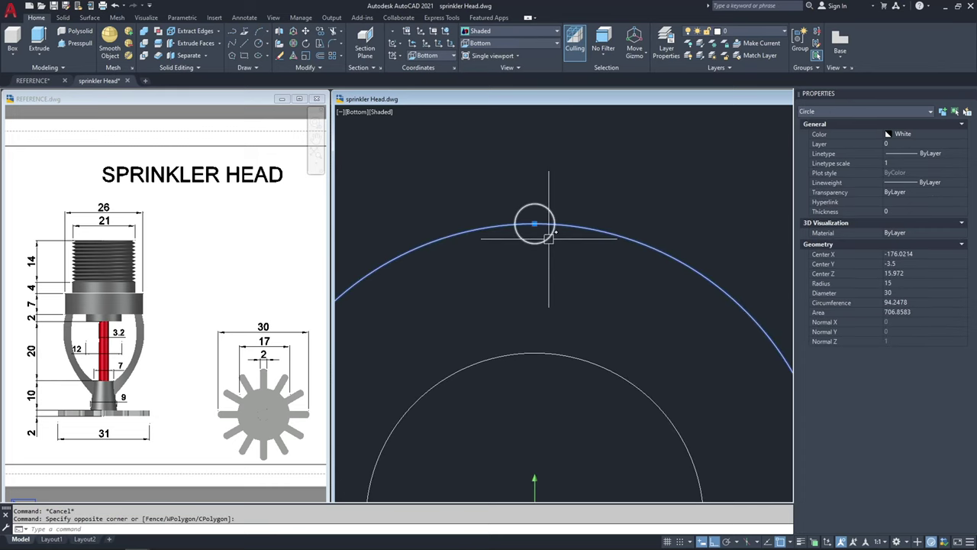
- Draw a vertical line from the small circle's right quadrant down to just inside the 17-diameter circle
key(Return)
click(566, 172)
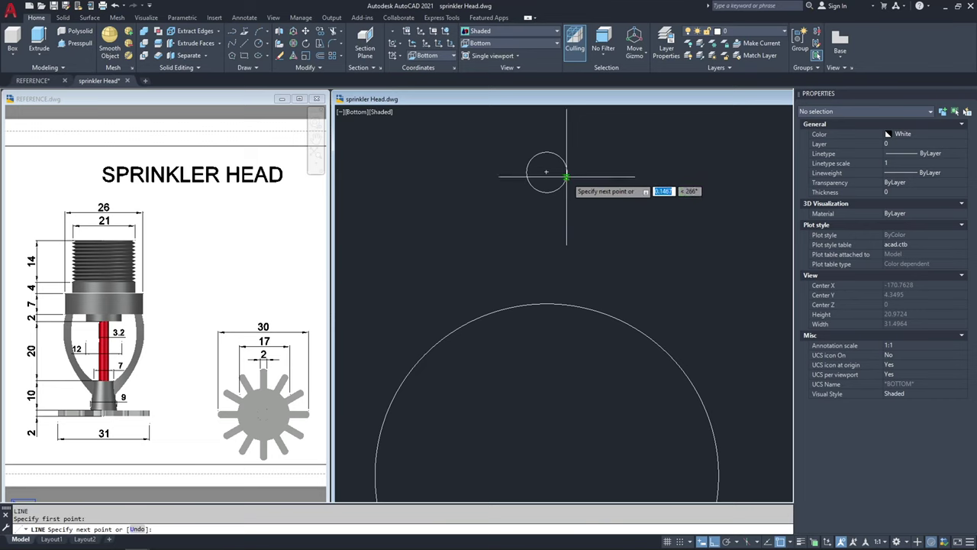
click(567, 318)
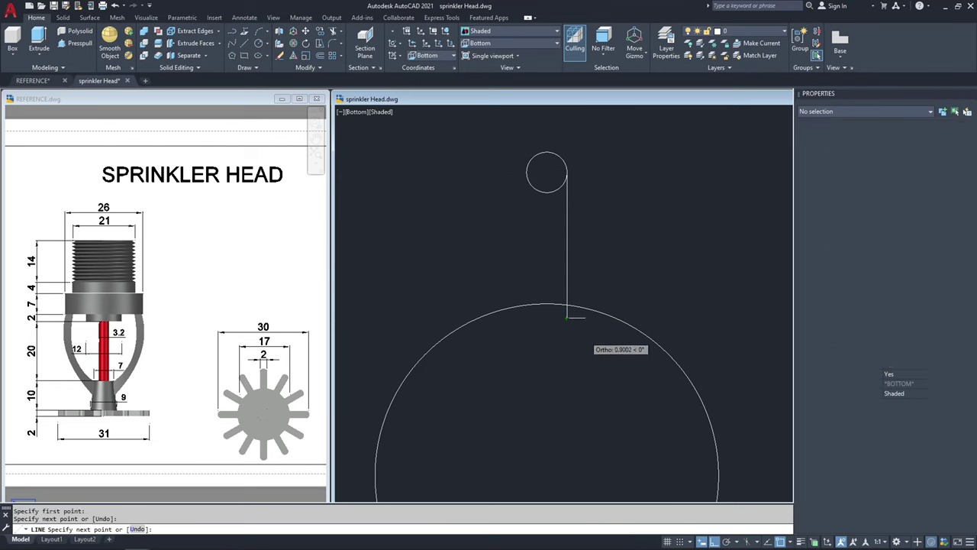
middle_drag(586, 334, 592, 303)
key(Escape)
click(617, 318)
click(595, 255)
key(Escape)
- Trim the end of the vertical line that extends inside the 17-diameter circle
text(tr)
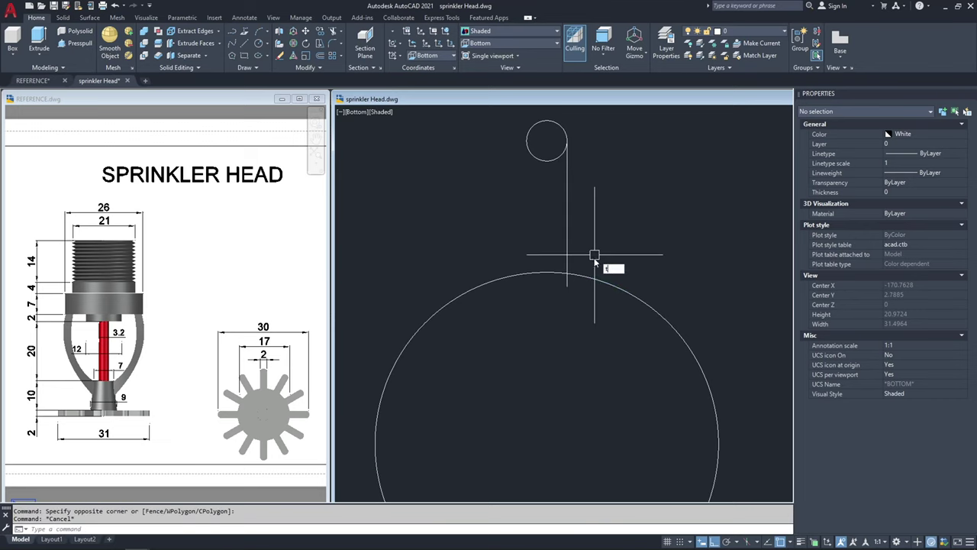
key(Return)
click(570, 286)
key(Escape)
key(Escape)
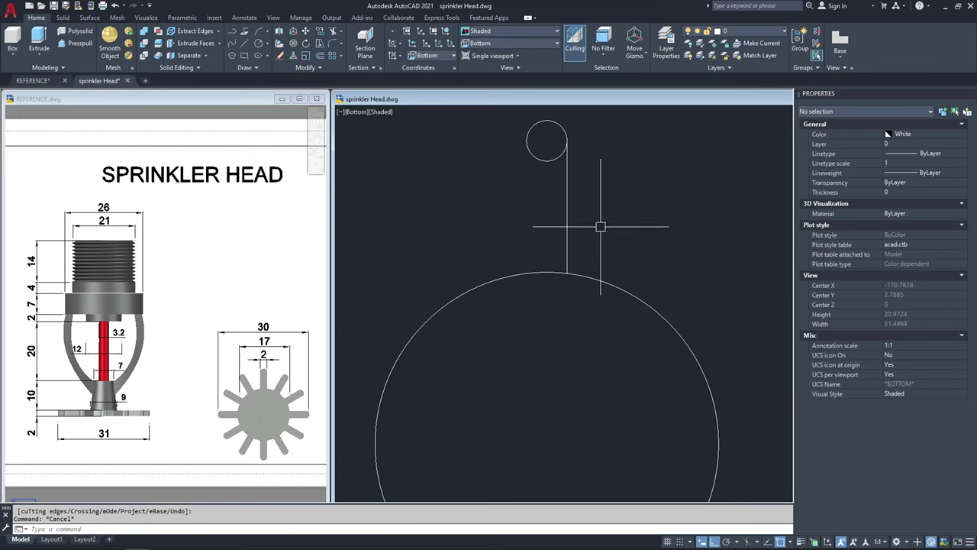
- Mirror the vertical line about the small circle's vertical center axis, keeping the original
click(600, 230)
click(522, 223)
middle_drag(522, 223, 523, 247)
text(mi)
key(Return)
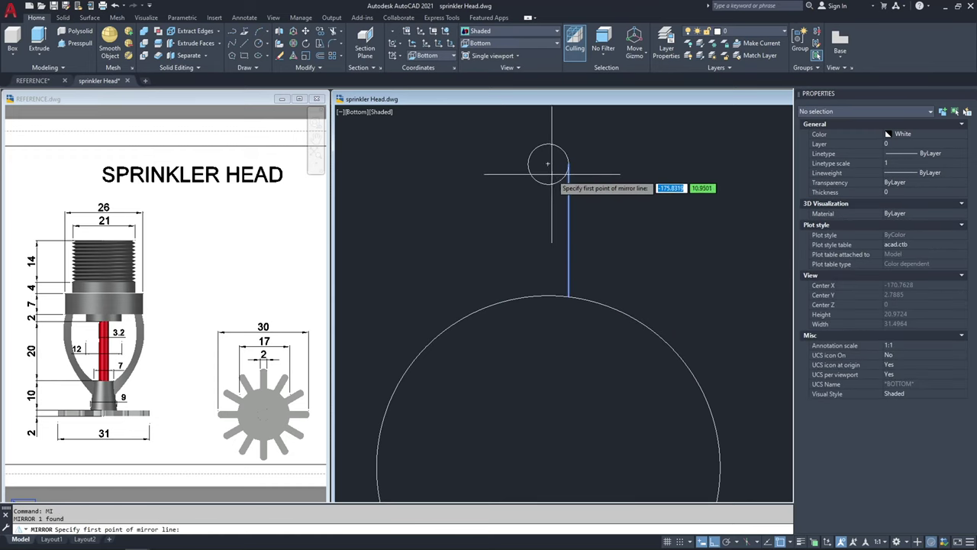
click(547, 165)
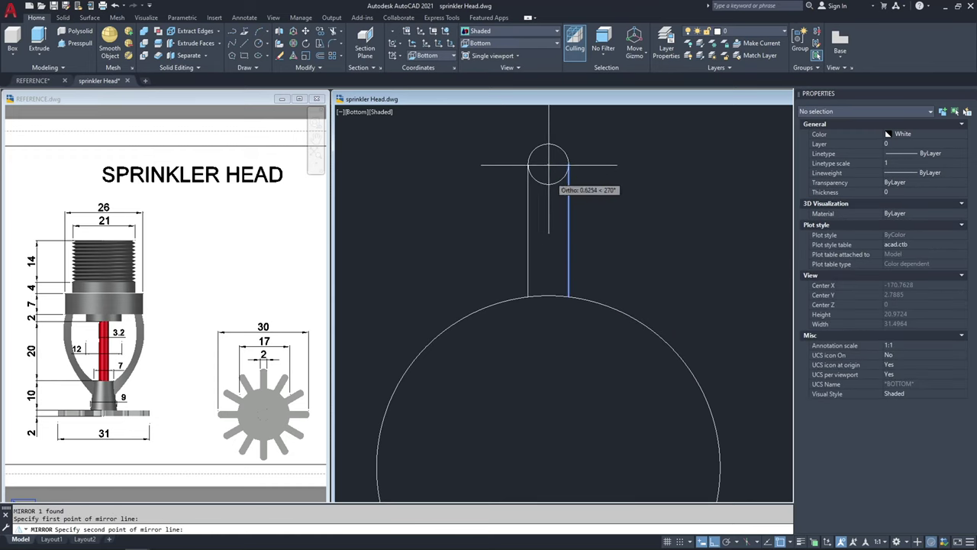
click(552, 249)
text(n)
key(Return)
- Trim the large circle outside the two lines and the small circle's lower half to leave a closed tooth outline
text(tr)
key(Return)
click(586, 298)
click(548, 181)
key(Escape)
- Join the four segments of the tooth outline into one polyline and check the result
click(507, 136)
click(654, 359)
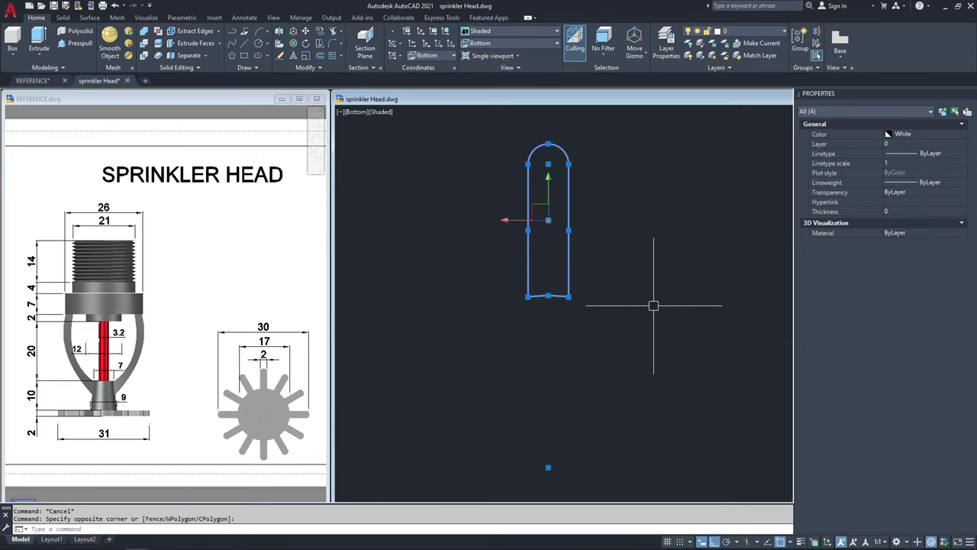
text(j)
key(Return)
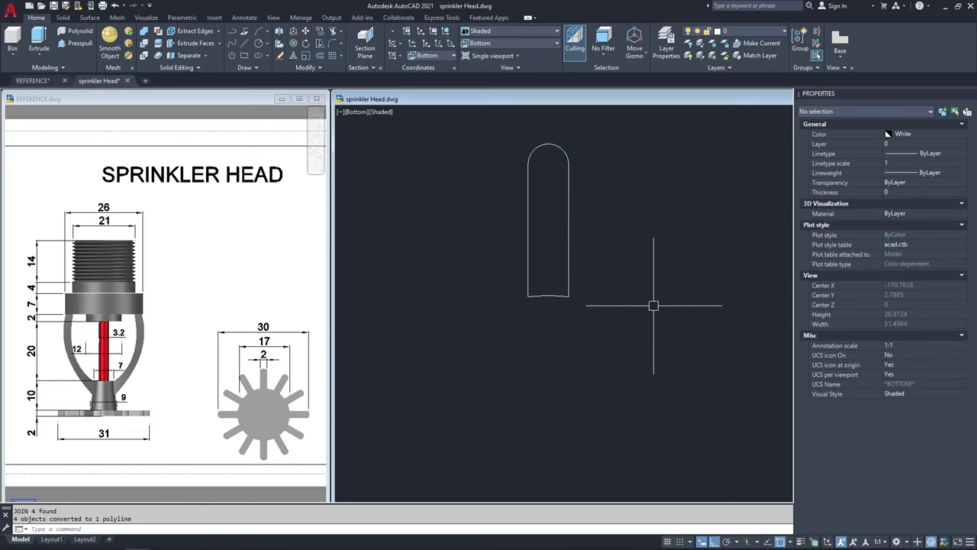
click(566, 271)
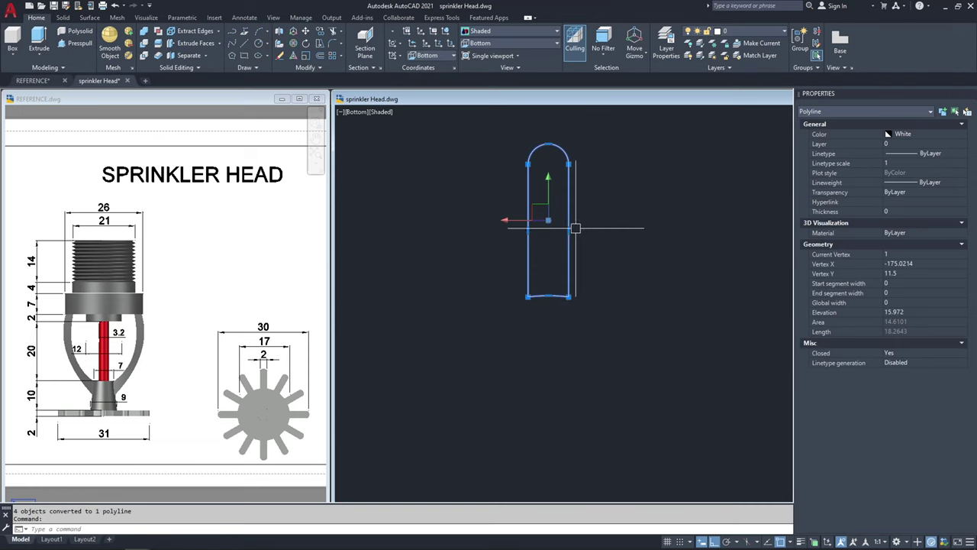
key(Escape)
- Move the tooth outline 50 horizontally back to its place under the sprinkler body
scroll(593, 293, down, 4)
middle_drag(595, 295, 474, 286)
scroll(506, 281, down, 3)
click(473, 302)
click(449, 253)
middle_drag(458, 200, 401, 192)
text(m)
key(Return)
click(489, 193)
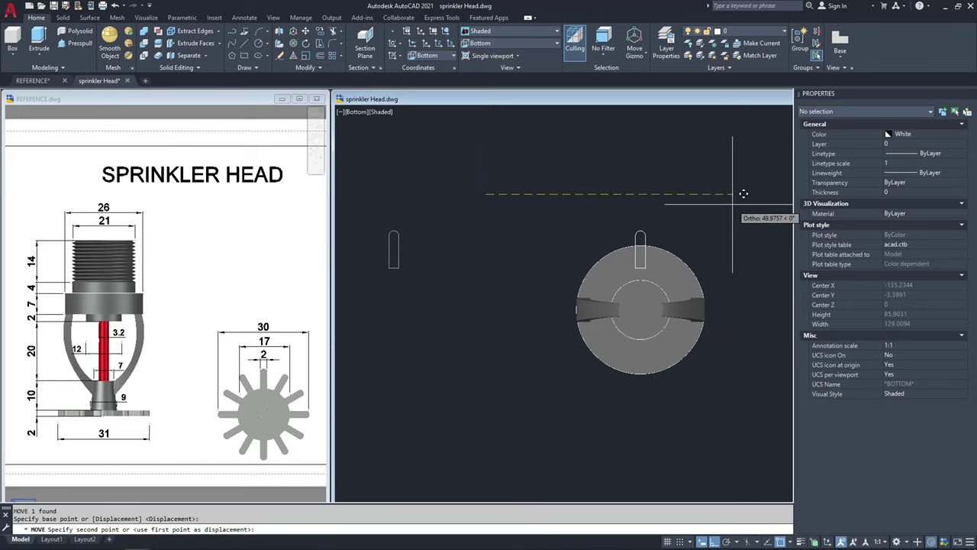
text(50)
key(Return)
key(Escape)
- Presspull the tooth outline downward into a solid with the reference plate thickness of 2
shift+middle_drag(698, 191, 570, 315)
scroll(596, 430, up, 5)
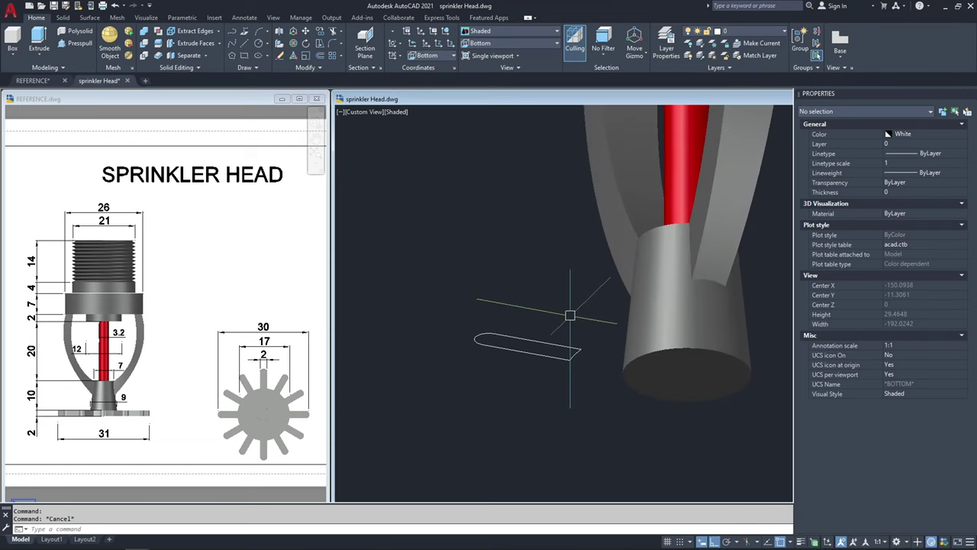
text(ress)
key(Return)
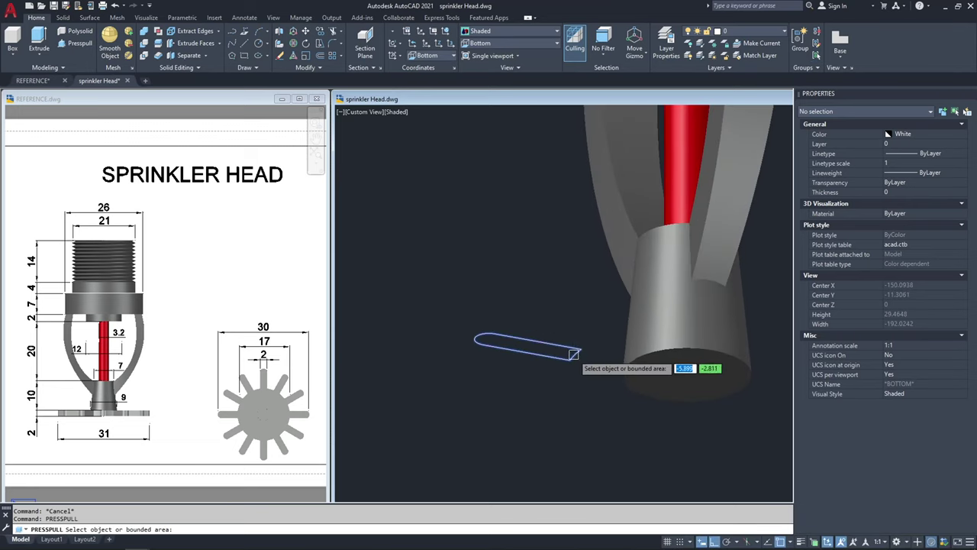
click(561, 351)
key(Return)
key(Escape)
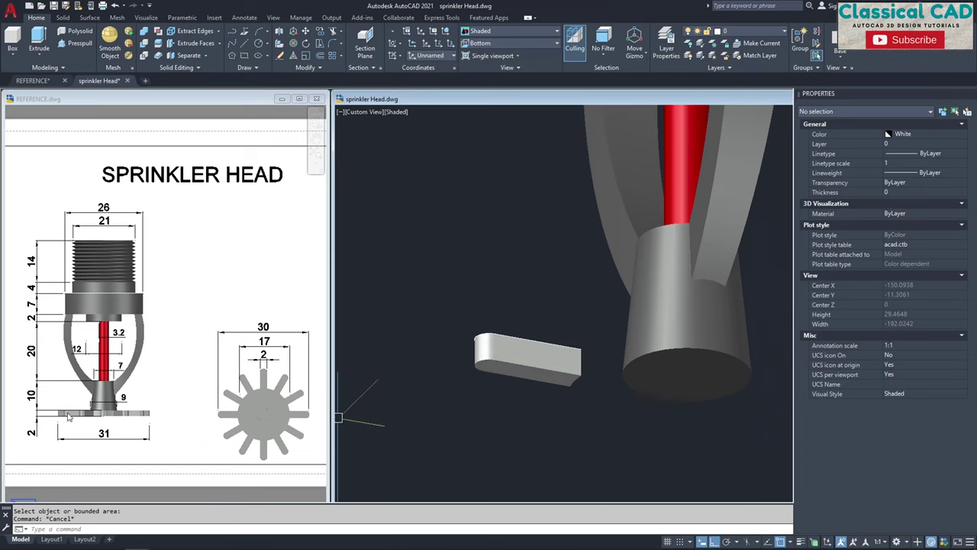
- Change the color of the tooth solid to Color 9
middle_drag(547, 407, 469, 343)
click(458, 302)
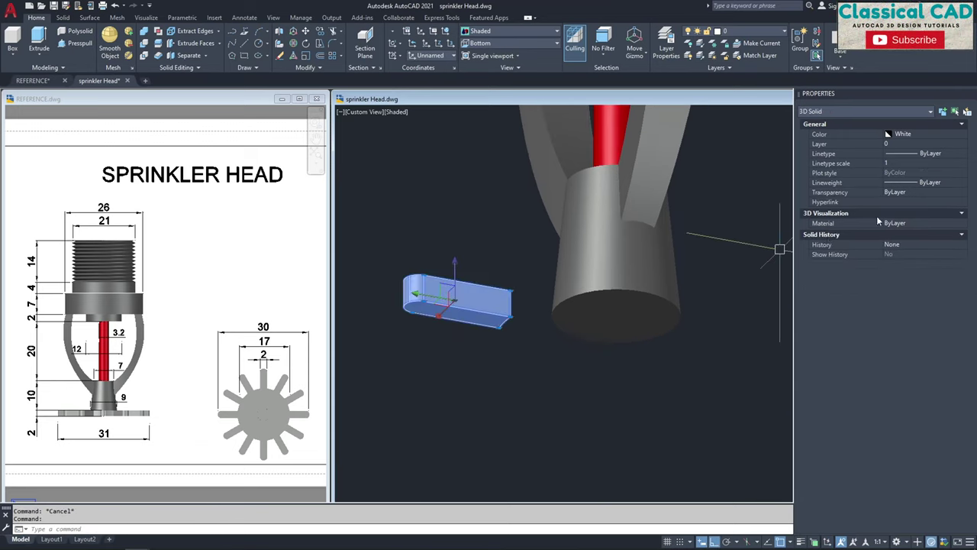
click(924, 134)
click(924, 134)
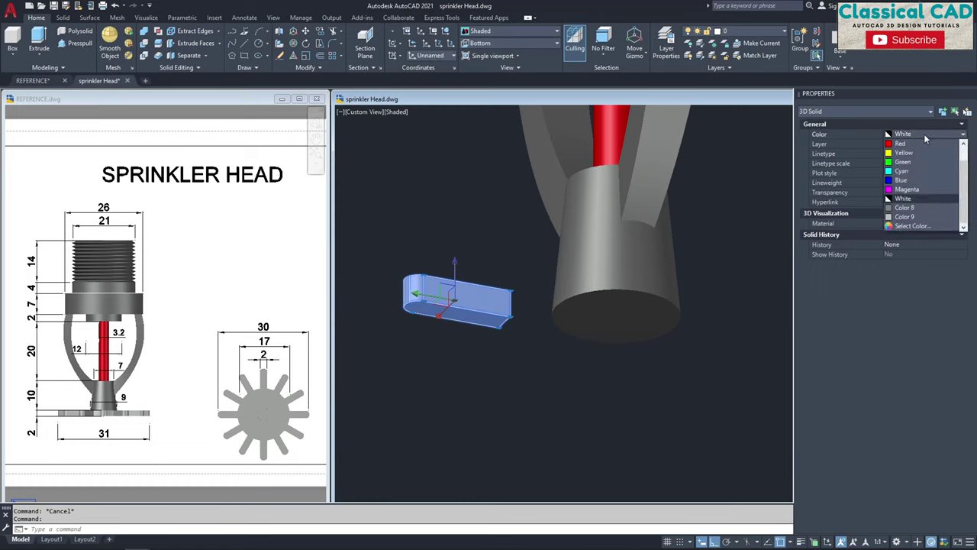
click(917, 219)
key(Escape)
- Create a polar array of 12 teeth over 360 degrees around the center of the tapered base's bottom face
click(507, 322)
key(Escape)
click(553, 357)
click(496, 314)
key(Return)
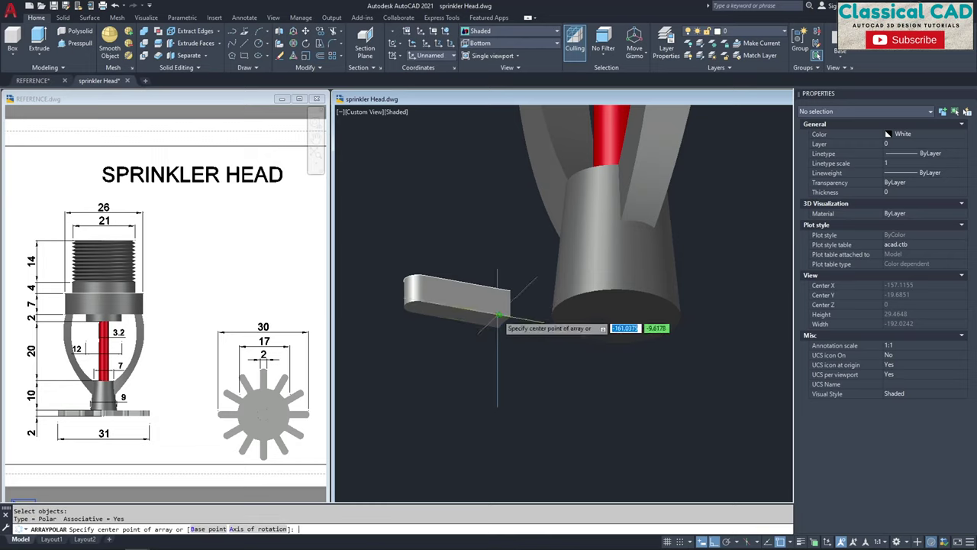
click(616, 315)
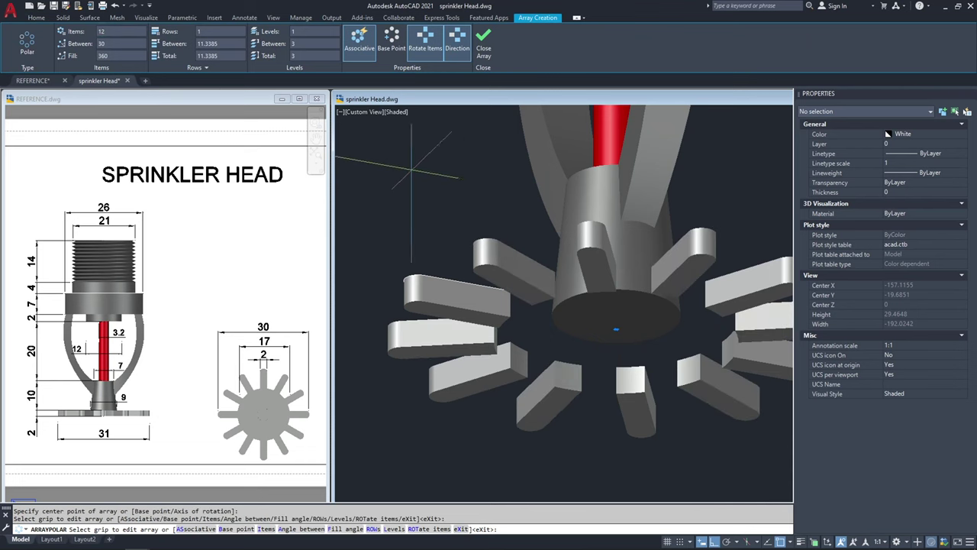
key(Escape)
shift+middle_drag(517, 290, 632, 293)
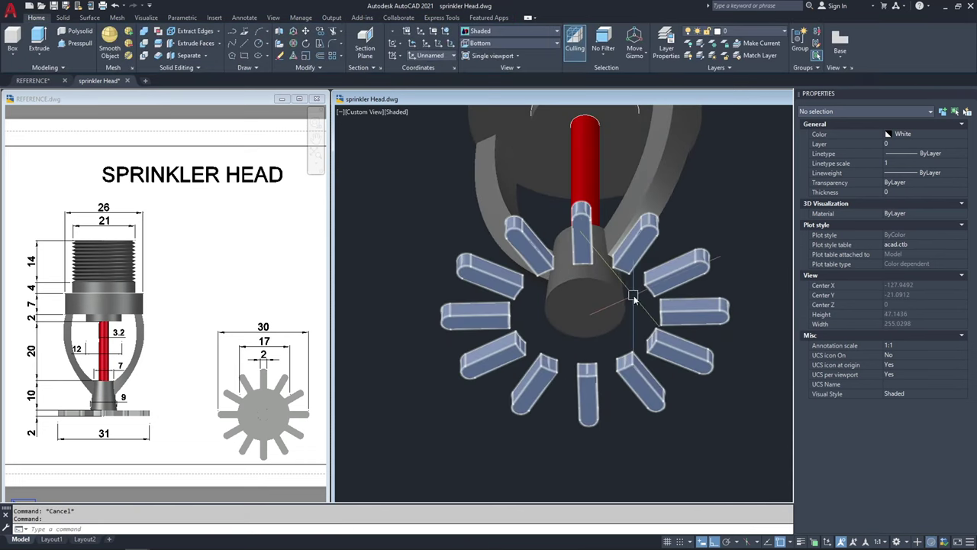
- Draw a circle with a diameter of 17 at the center of the tapered base's bottom face
text(c)
key(Return)
click(584, 308)
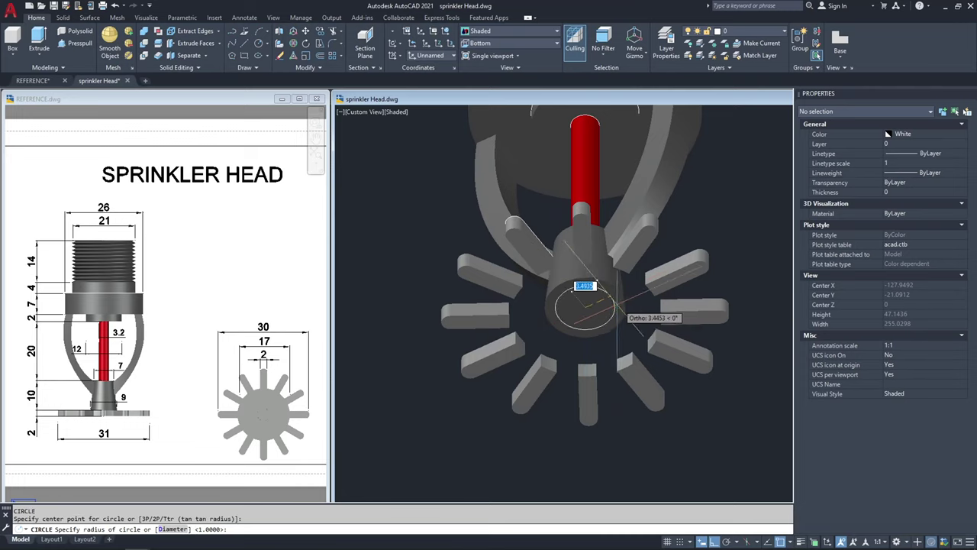
text(d)
key(Return)
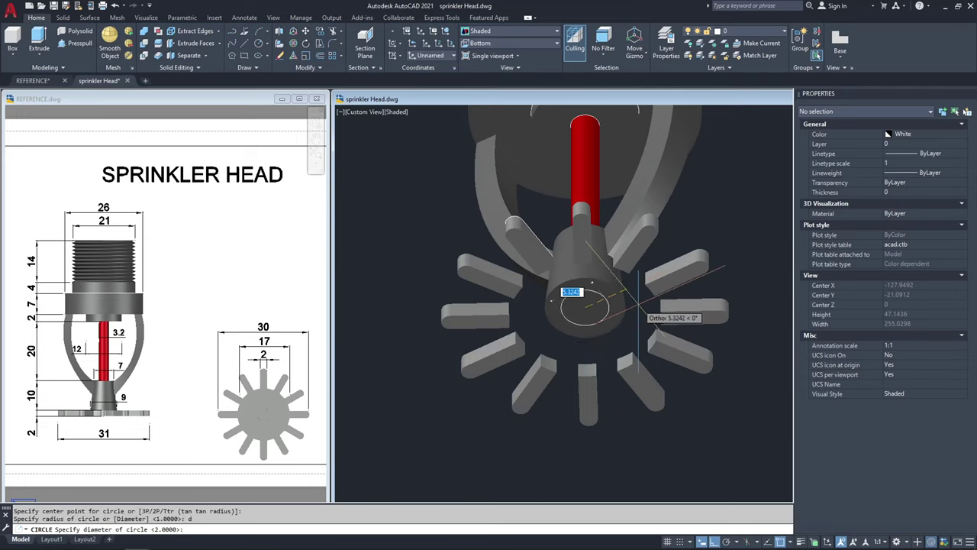
text(17)
key(Return)
key(Escape)
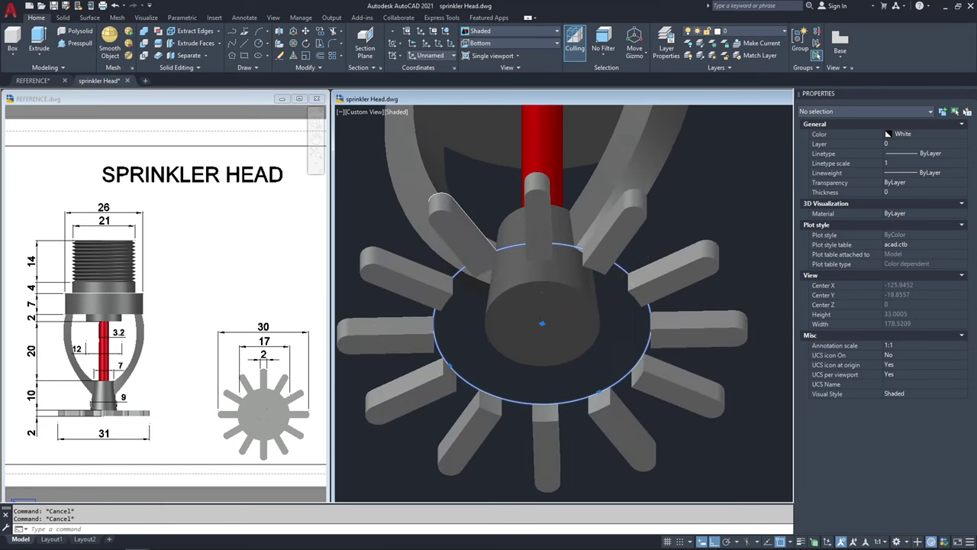
- Presspull the area inside the circle downward by 2 to form the deflector's central disc
scroll(645, 267, up, 3)
text(press)
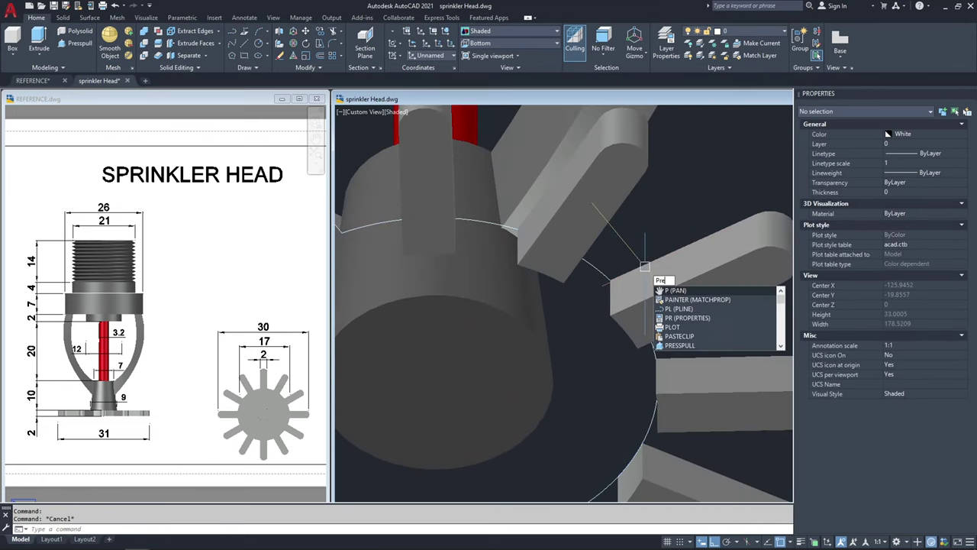
key(Return)
click(595, 270)
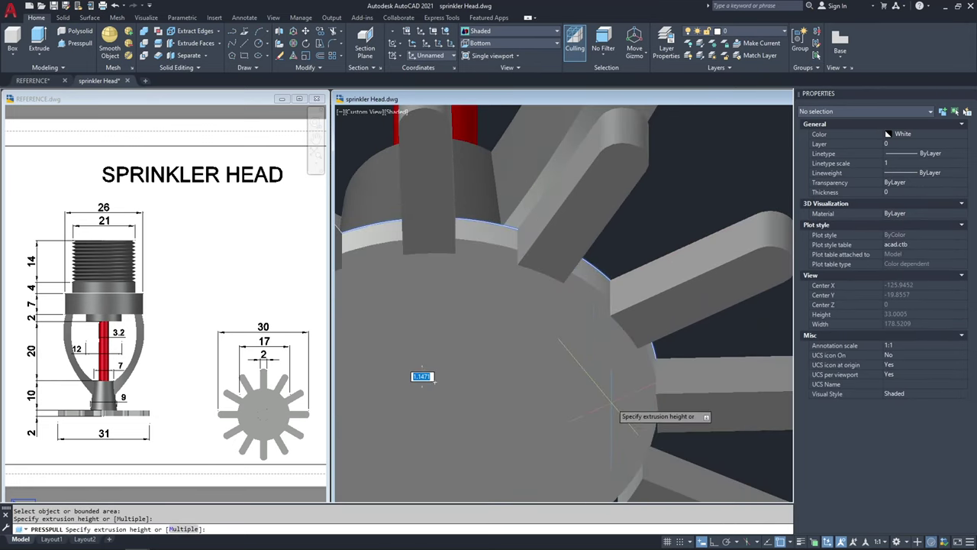
text(2)
key(Return)
key(Escape)
scroll(601, 305, down, 3)
key(Escape)
- Draw a circle with a radius of 9.5 at the center of the sprinkler body's top face
shift+middle_drag(578, 265, 654, 279)
scroll(641, 321, down, 2)
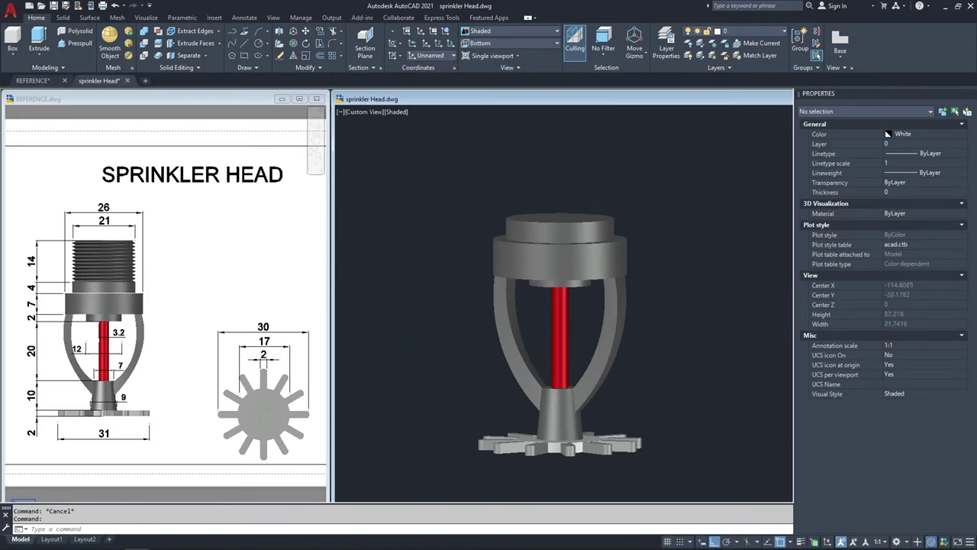
scroll(589, 210, up, 2)
key(Return)
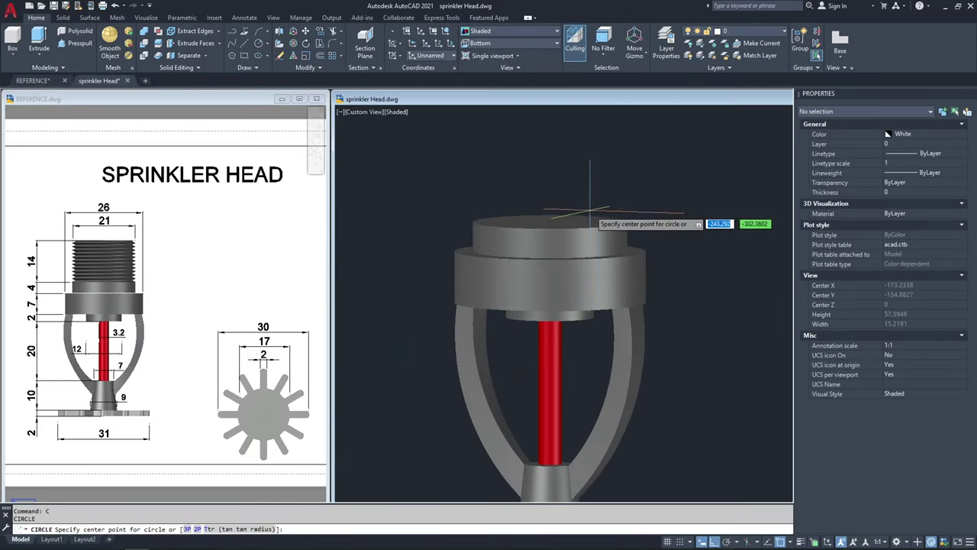
click(550, 222)
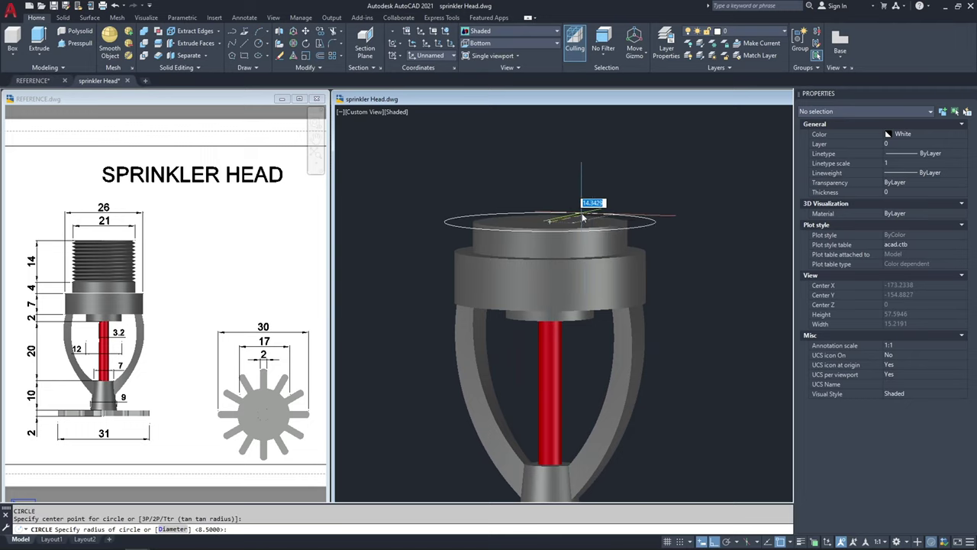
text(9.5)
key(Return)
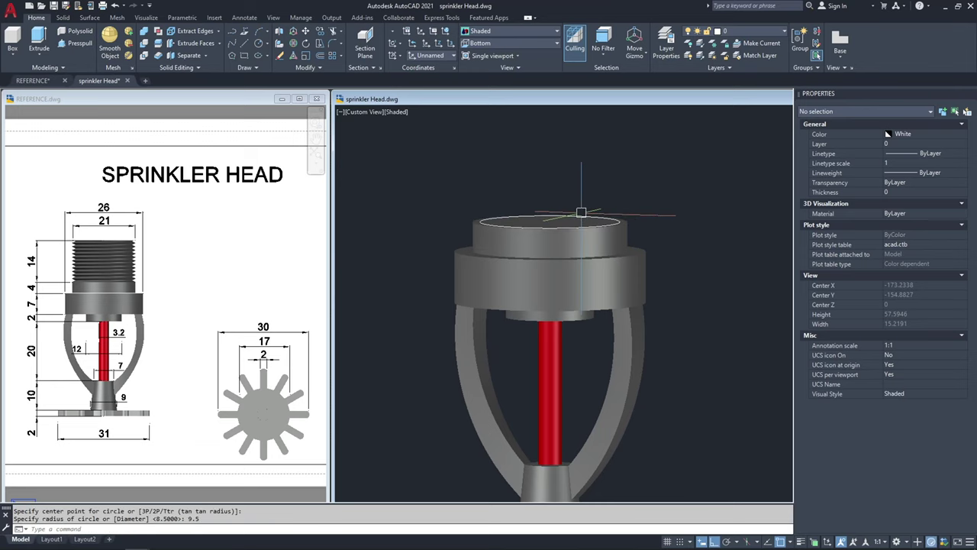
scroll(649, 210, up, 6)
key(Escape)
click(596, 223)
scroll(596, 222, down, 5)
key(Escape)
- Draw a helix rising from the top face's center, with base and top radius 9.5 and a height of about 26
shift+middle_drag(594, 249, 613, 261)
text(heli)
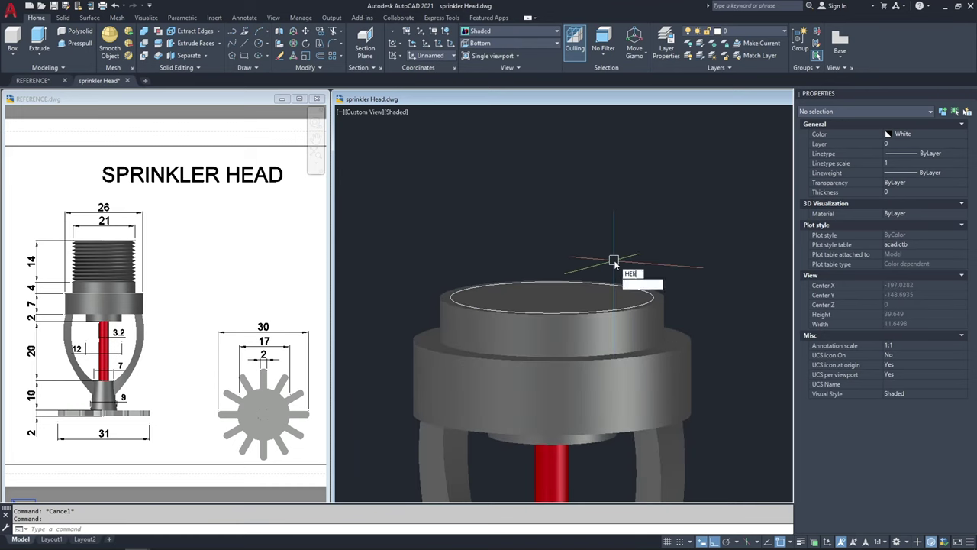
key(Return)
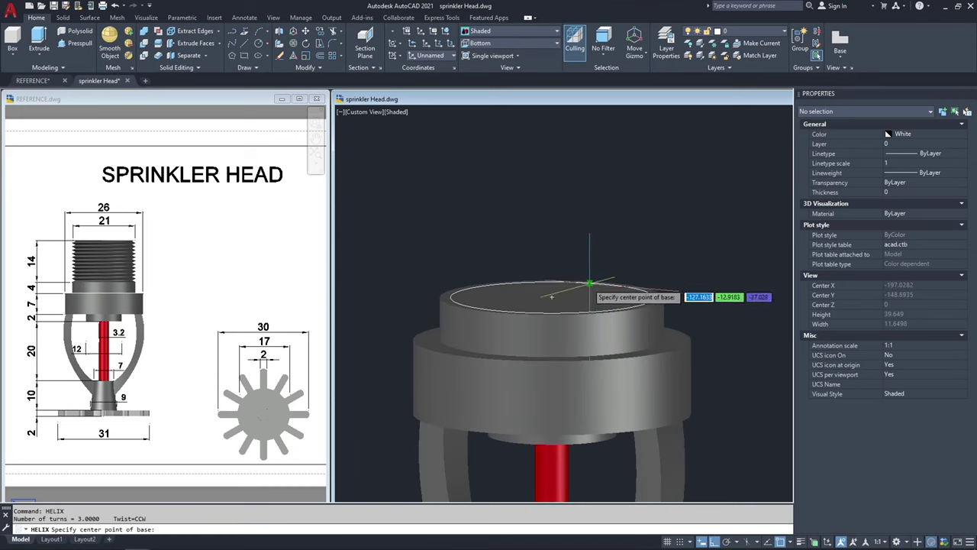
click(552, 296)
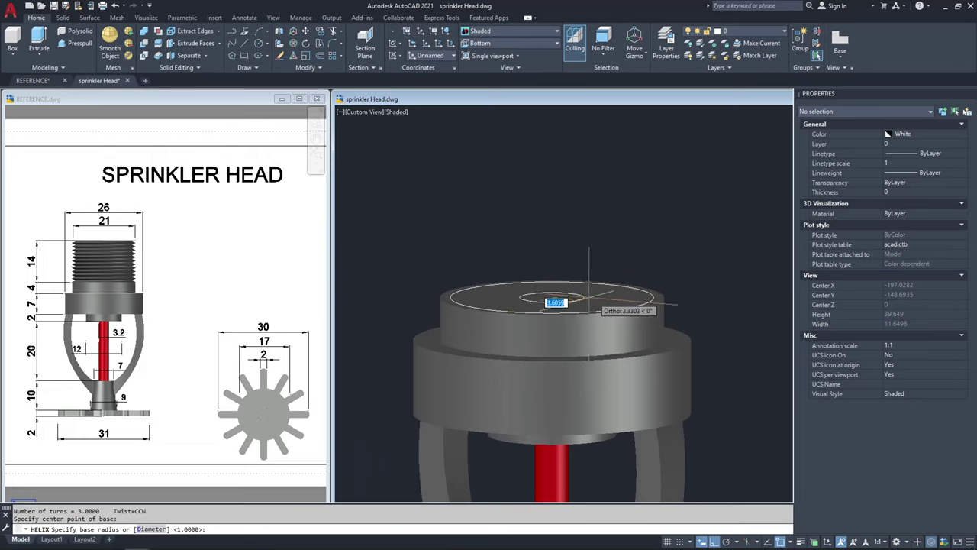
click(639, 305)
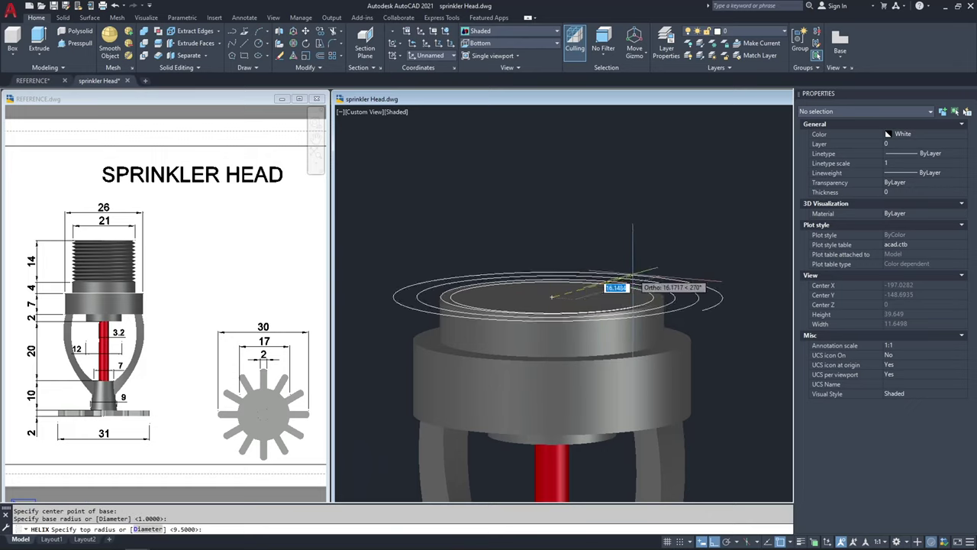
click(641, 304)
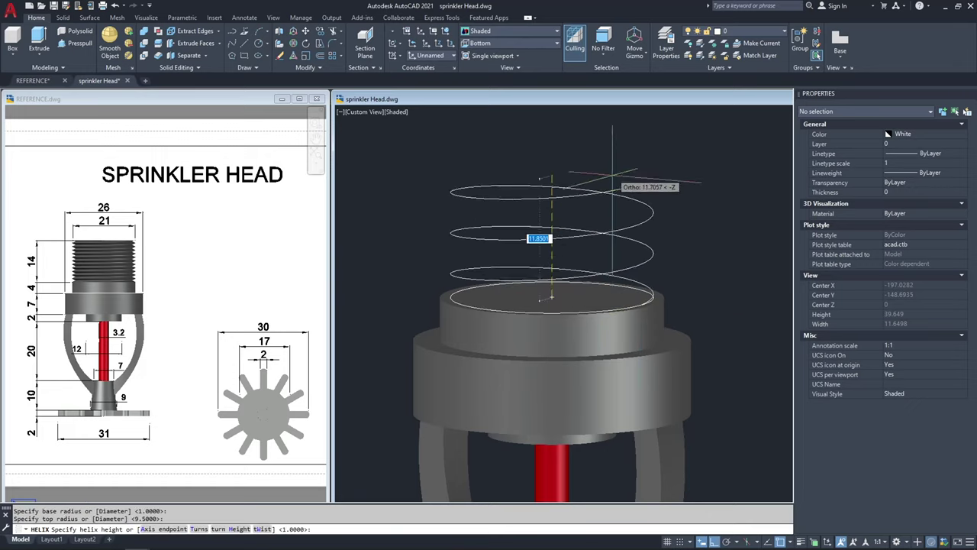
scroll(628, 151, down, 2)
middle_drag(626, 150, 625, 236)
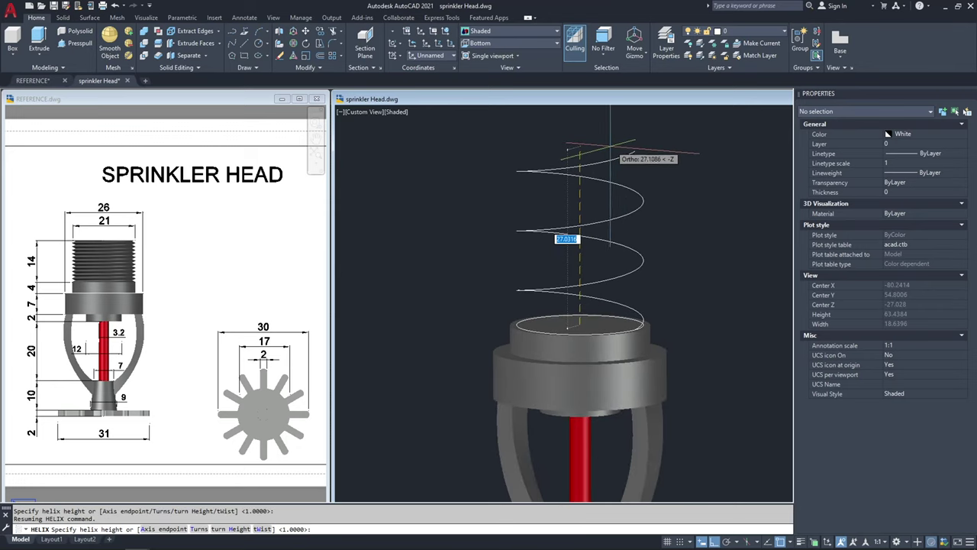
click(609, 154)
key(Escape)
- Set the helix's height to 14 and its number of turns to 10.2
click(655, 219)
click(615, 194)
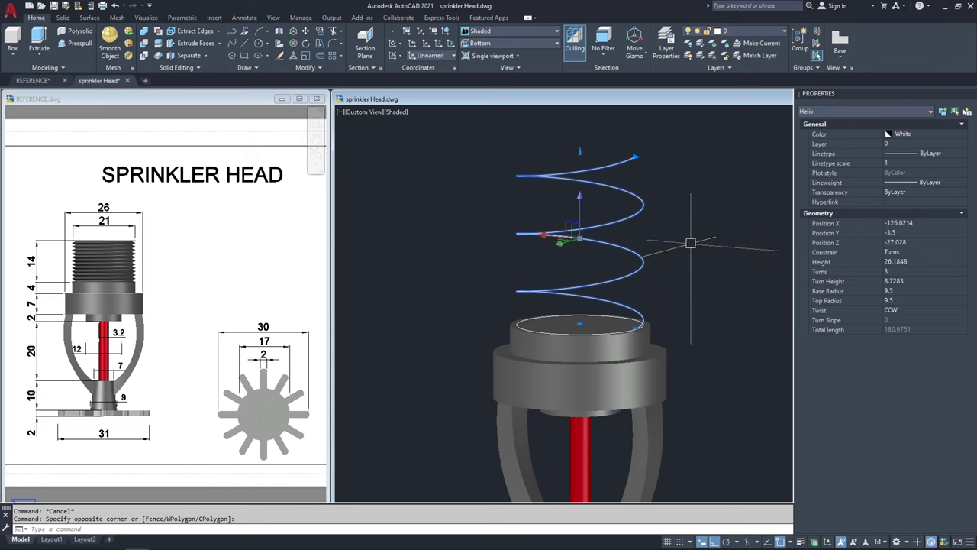
key(Escape)
middle_drag(654, 222, 593, 211)
click(588, 208)
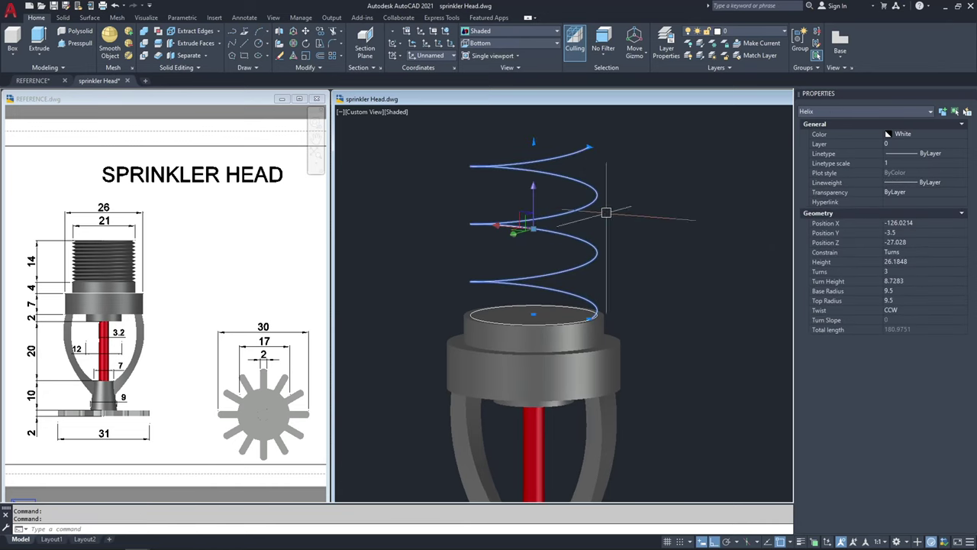
key(Escape)
click(622, 251)
click(579, 250)
key(Escape)
click(587, 242)
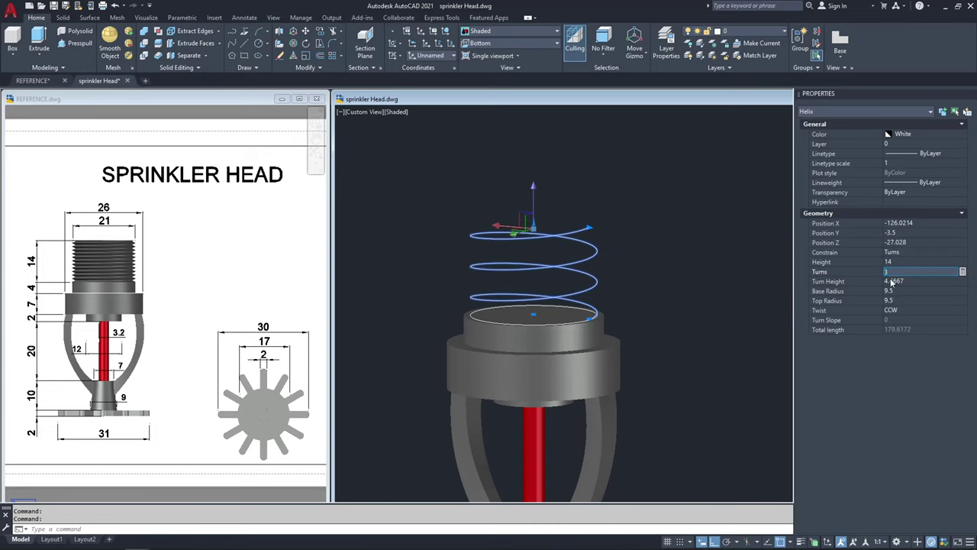
text(10.2)
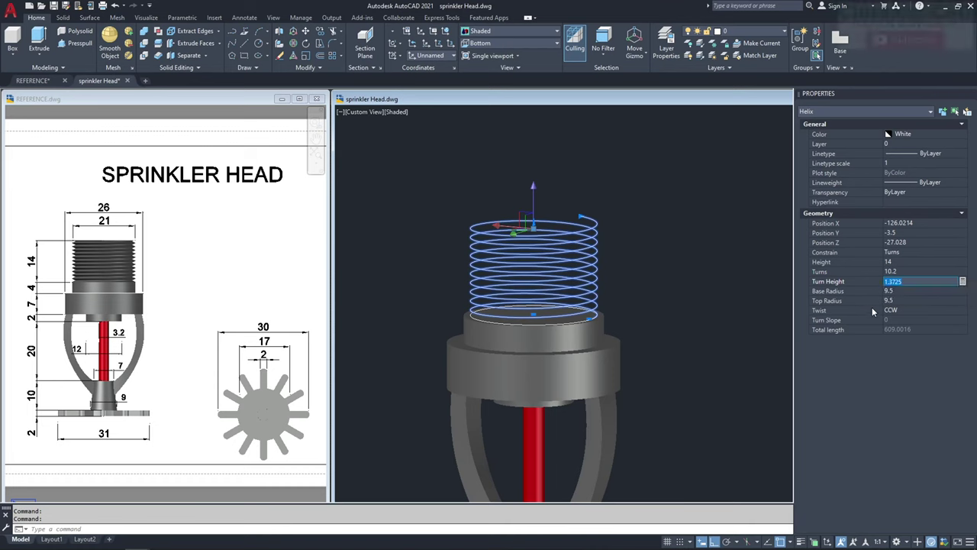
- Change the helix's twist direction to CW
click(900, 310)
click(899, 327)
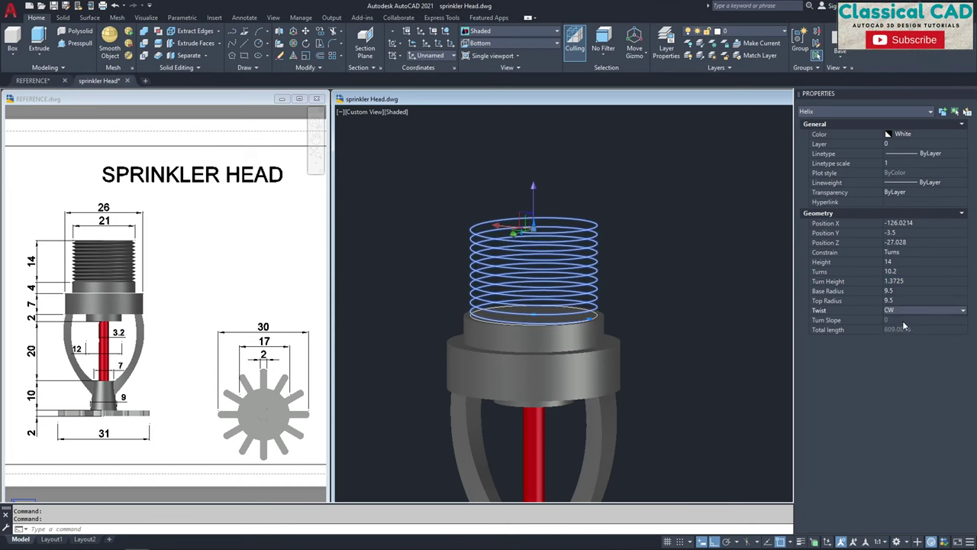
click(653, 254)
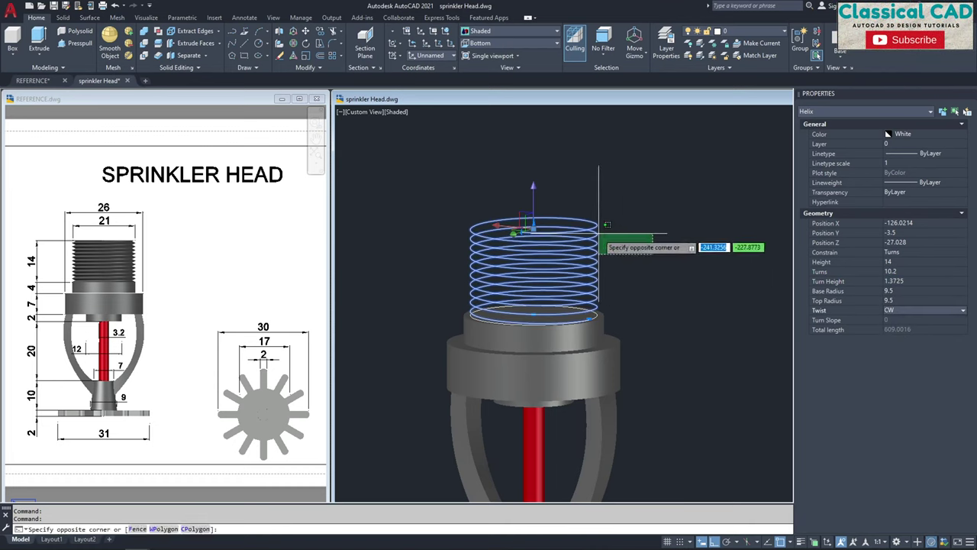
key(Escape)
key(Escape)
scroll(593, 230, up, 3)
click(597, 219)
key(Escape)
key(Escape)
scroll(598, 221, down, 4)
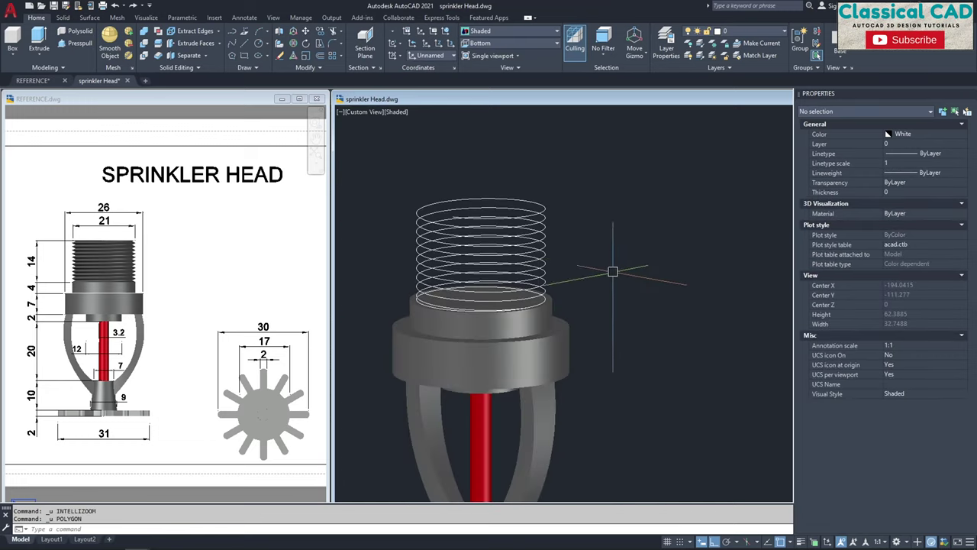
- Draw a three-sided polygon beside the helix, inscribed in a circle with a radius of 0.75
middle_drag(615, 273, 595, 215)
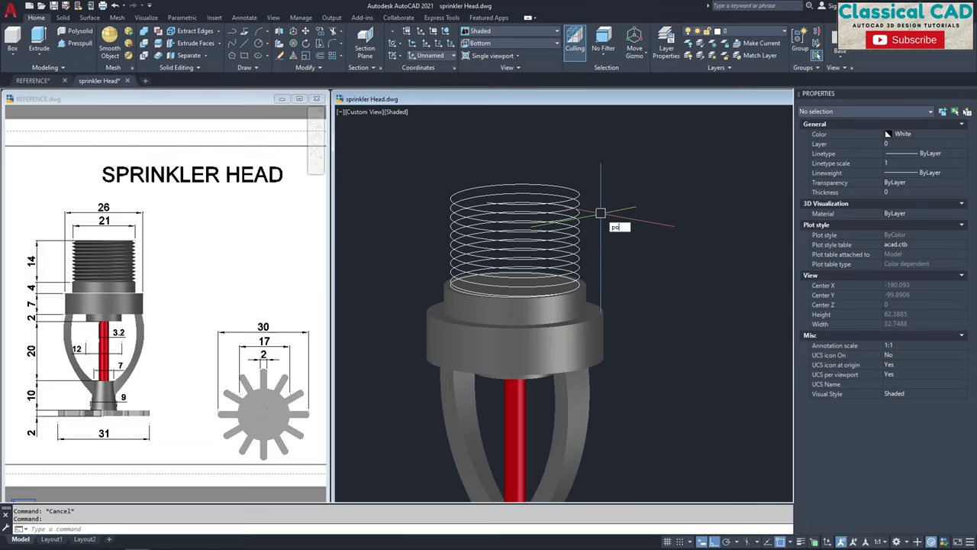
text(l)
key(Return)
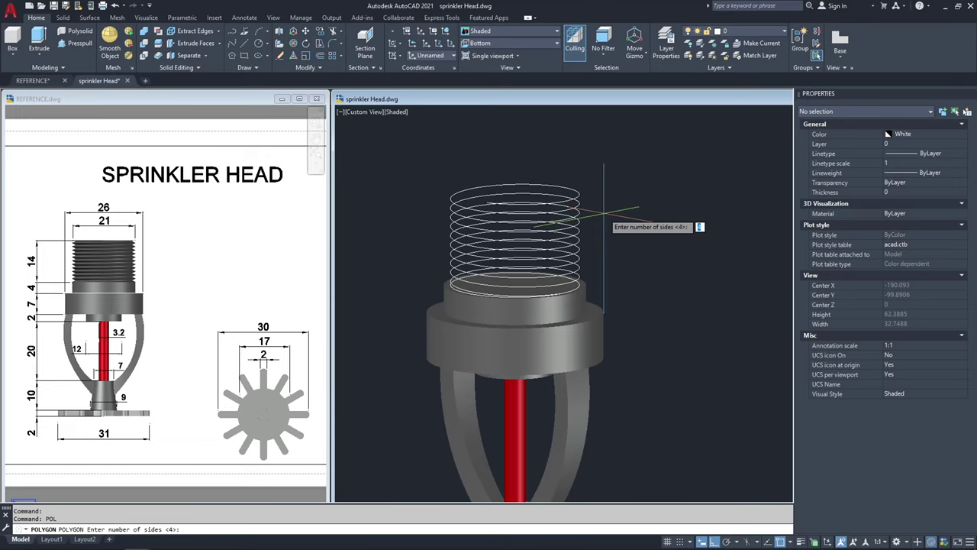
text(3)
key(Return)
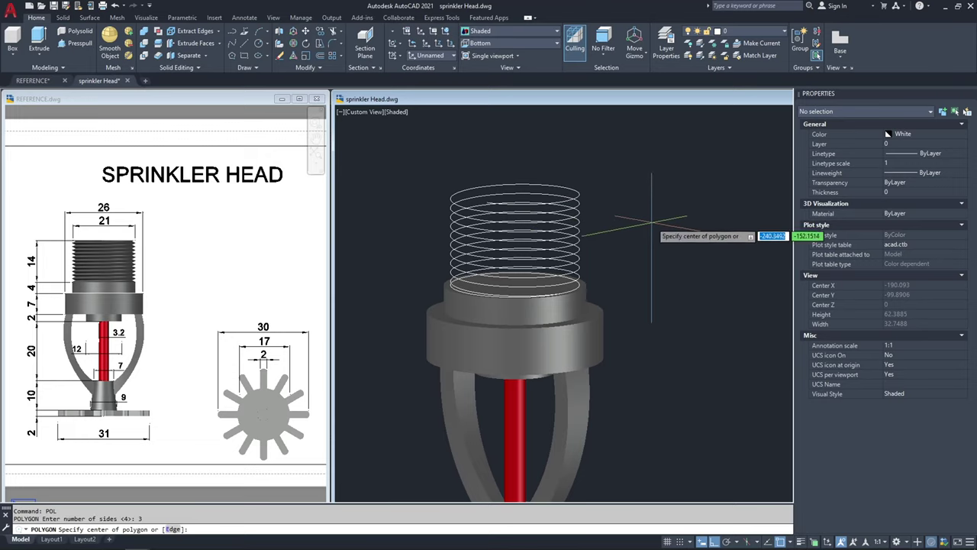
click(629, 218)
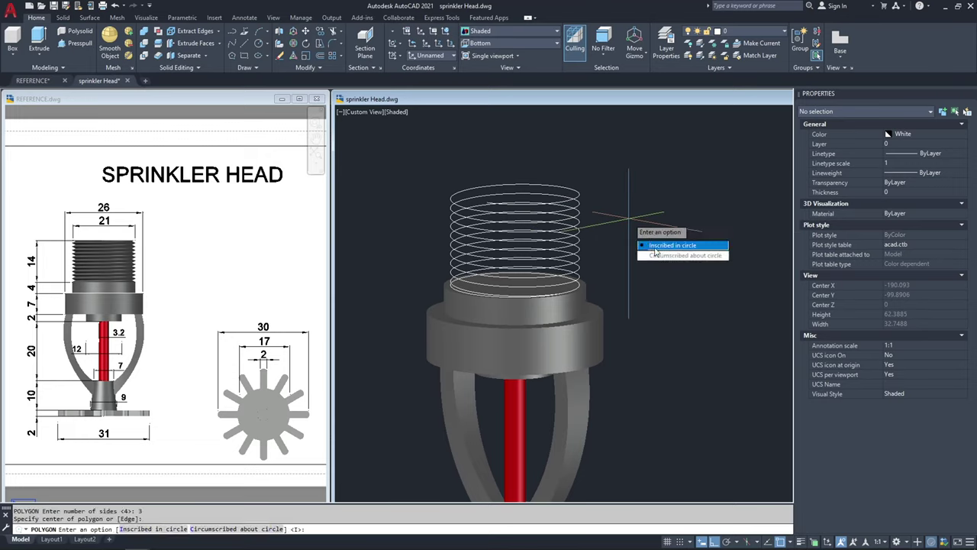
click(658, 247)
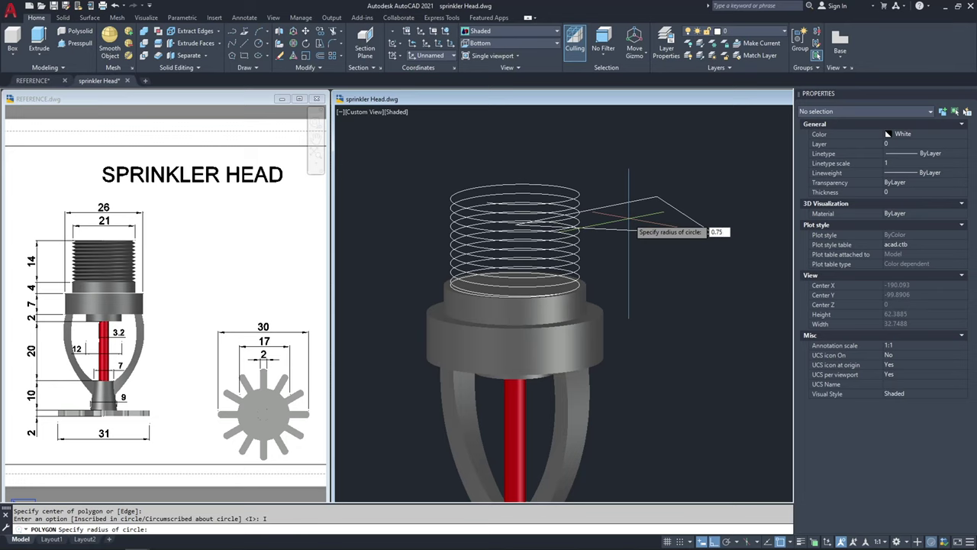
key(Return)
scroll(629, 207, up, 3)
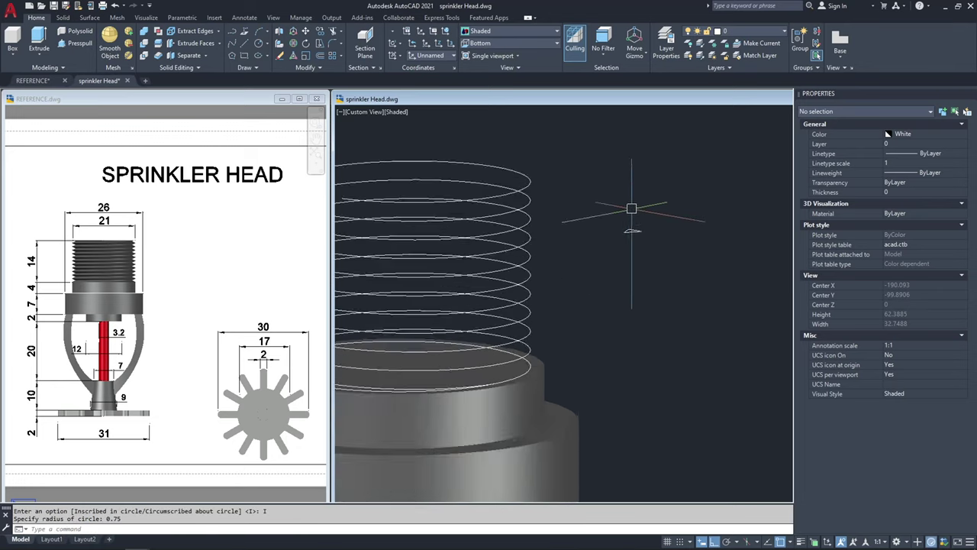
- Move the small triangle onto the upper end of the helix
key(Escape)
click(646, 270)
click(617, 212)
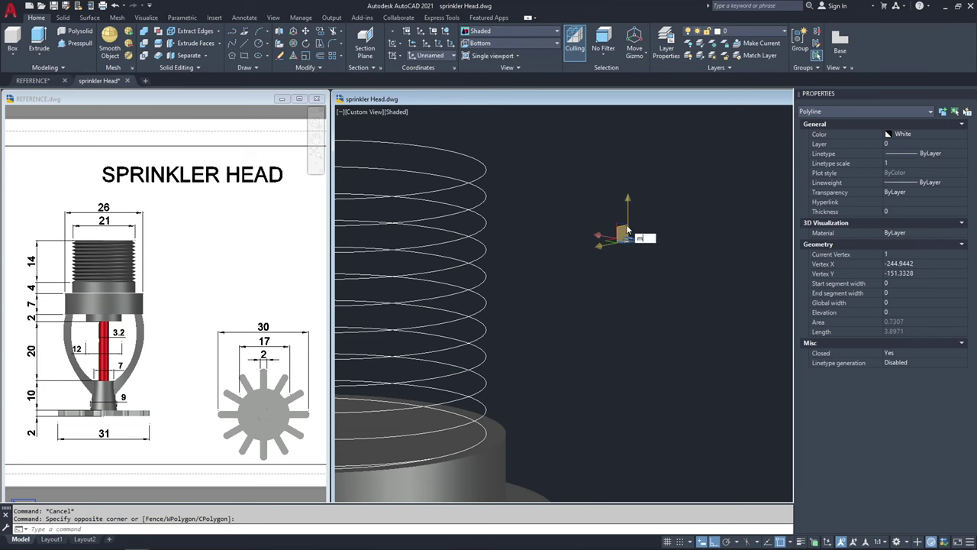
key(Return)
scroll(627, 230, up, 5)
click(616, 255)
scroll(539, 282, down, 6)
middle_drag(495, 288, 767, 229)
scroll(573, 199, up, 5)
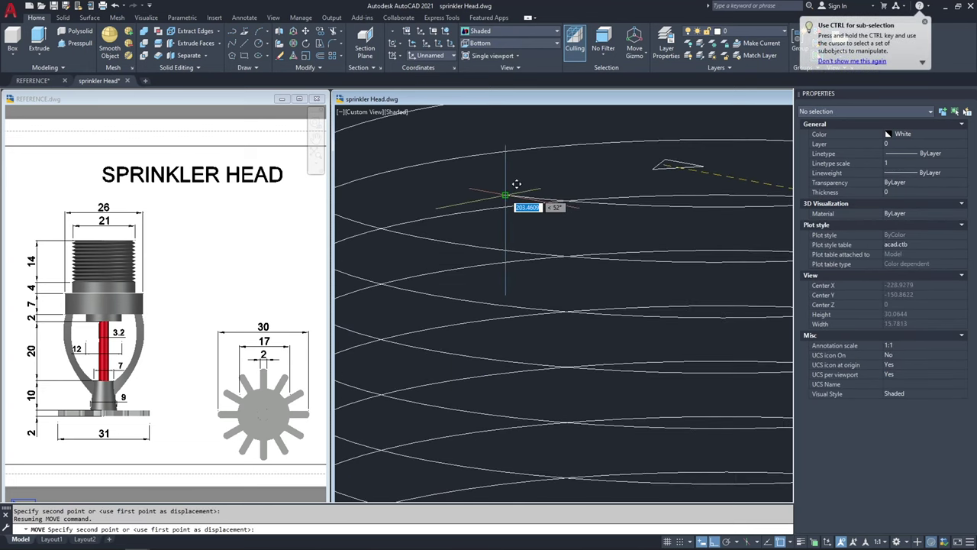
click(505, 195)
scroll(507, 193, down, 5)
key(Escape)
- Rotate the triangle in 3D about the Y axis so it stands upright at the helix's upper end
shift+middle_drag(521, 227, 733, 236)
shift+middle_drag(656, 201, 709, 218)
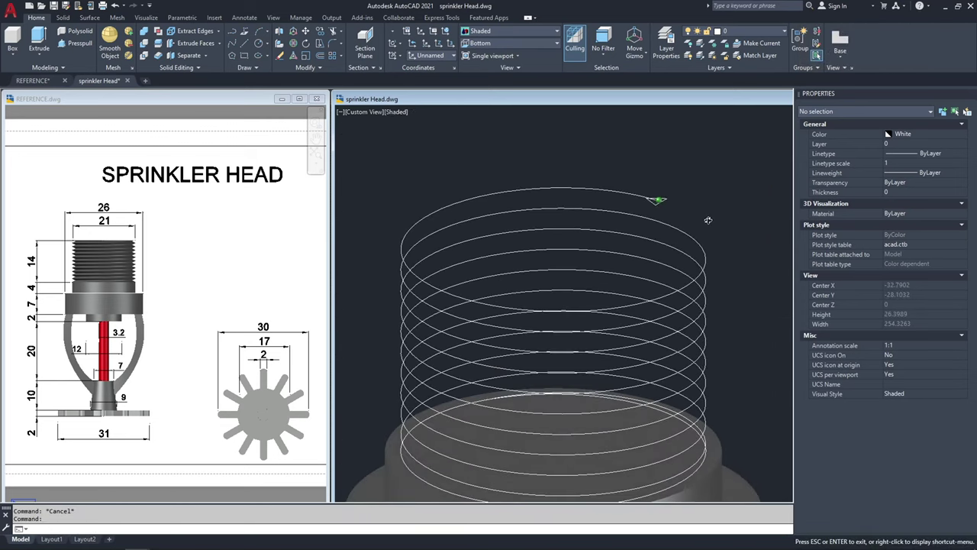
scroll(658, 188, up, 5)
scroll(658, 188, up, 4)
click(663, 216)
middle_drag(671, 169, 595, 177)
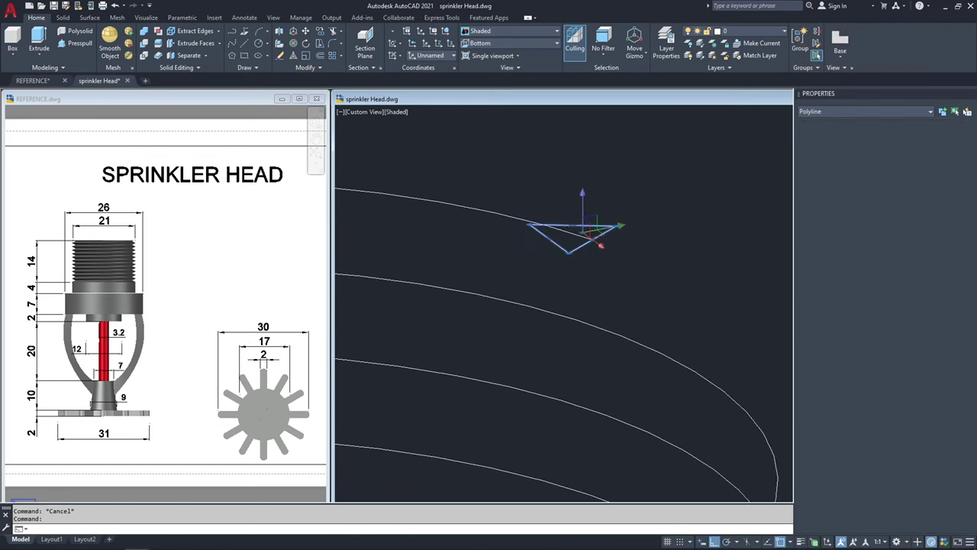
text(rotate)
key(Return)
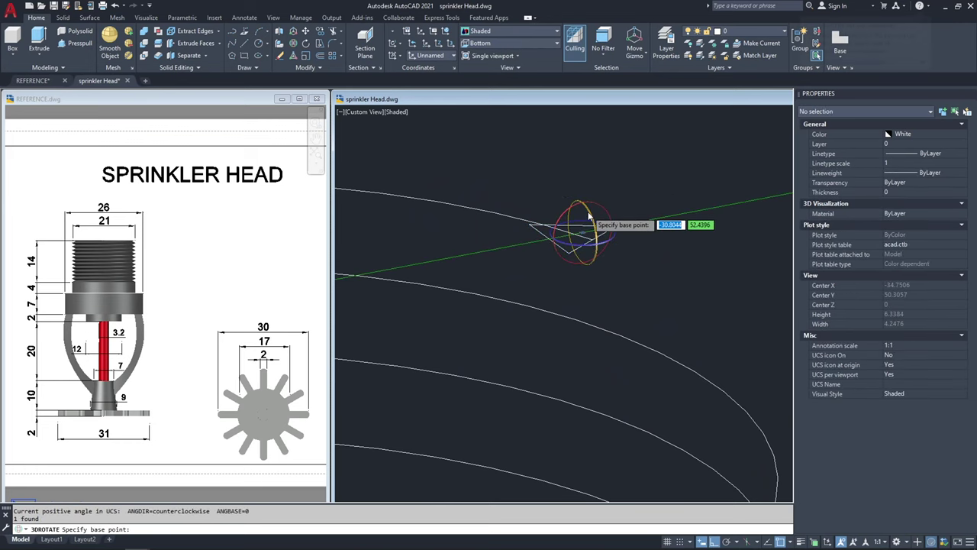
click(588, 218)
key(Escape)
- Move the upright triangle from the midpoint of its vertical edge onto the helix's upper endpoint
scroll(577, 233, down, 3)
scroll(577, 232, up, 2)
click(540, 242)
text(m)
key(Return)
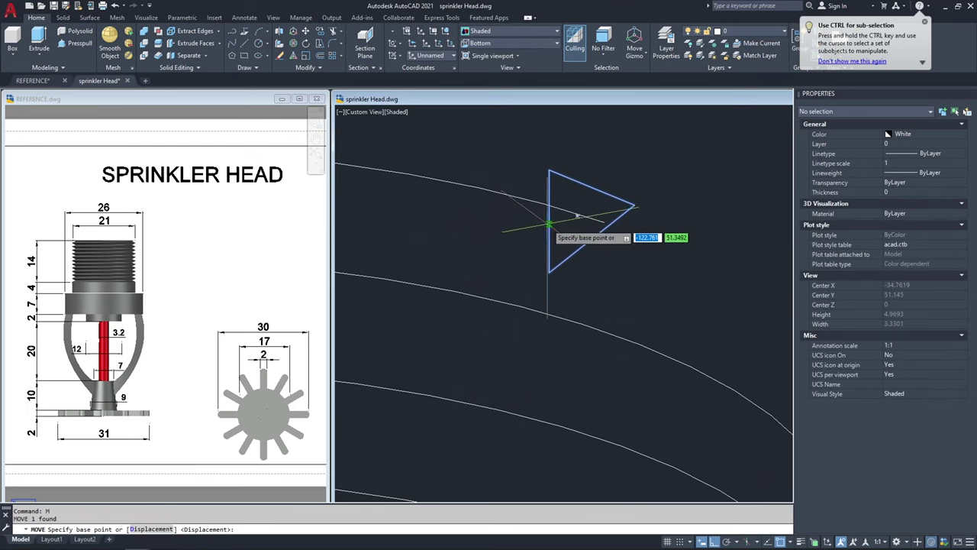
click(559, 222)
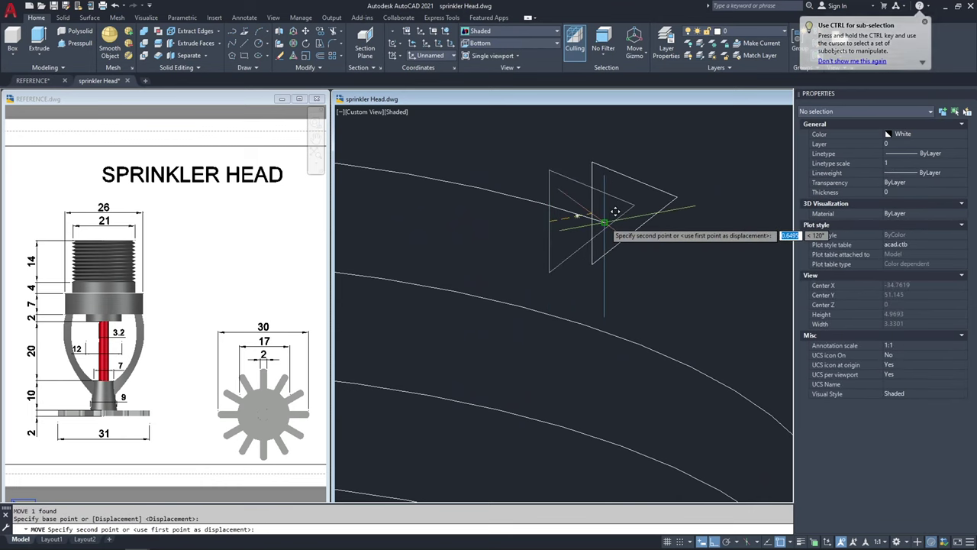
key(Escape)
- Sweep the triangle along the helix with perpendicular alignment set to No
scroll(611, 226, down, 3)
shift+middle_drag(611, 226, 642, 224)
scroll(622, 226, up, 3)
click(624, 231)
key(Escape)
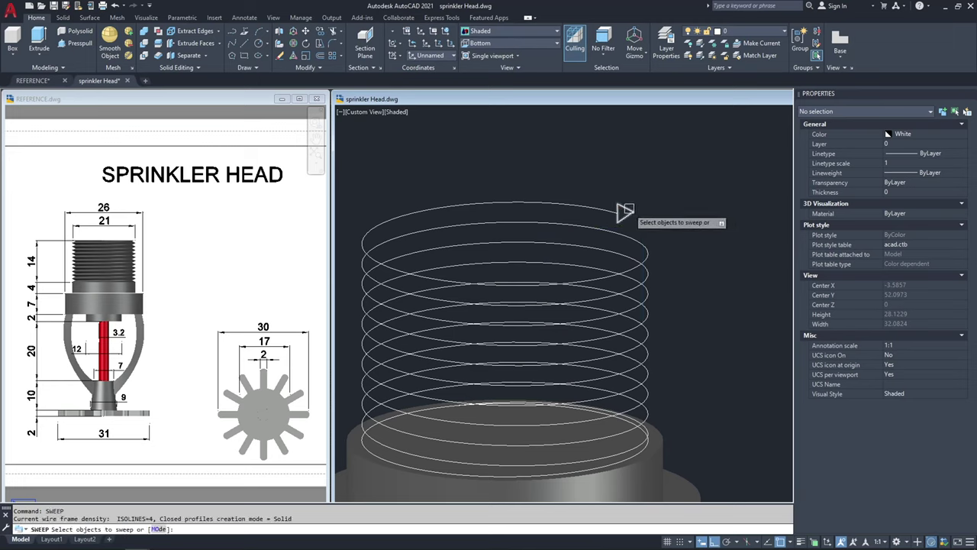
click(626, 210)
key(Return)
middle_drag(660, 212, 652, 190)
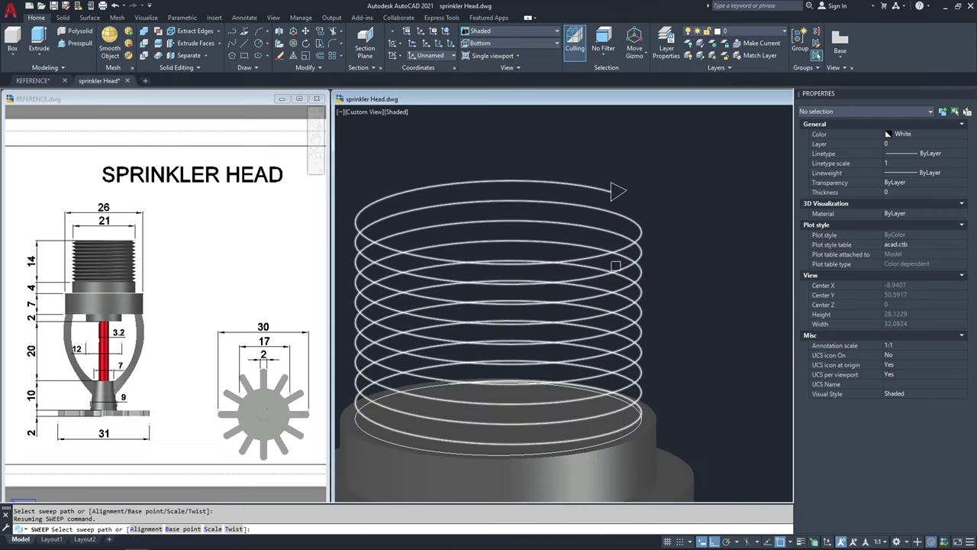
click(145, 529)
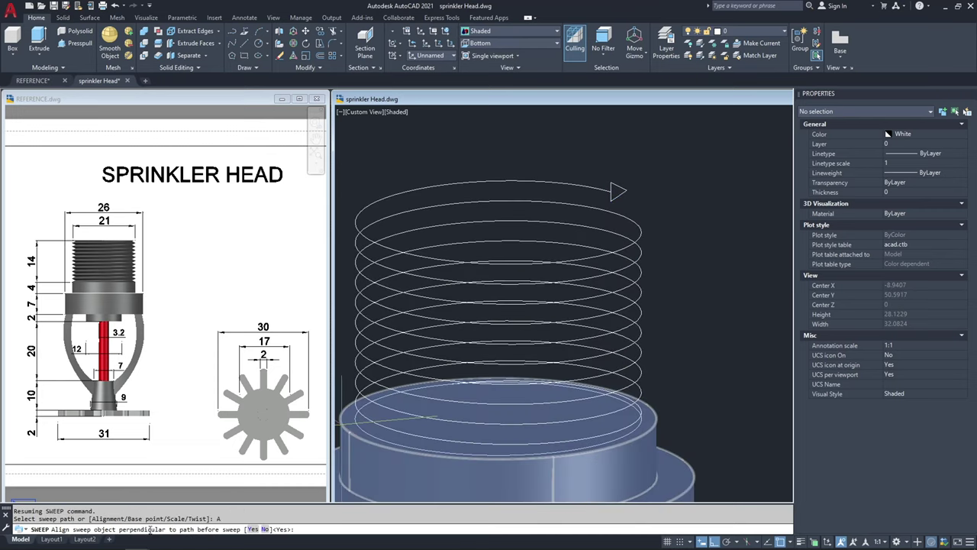
click(265, 529)
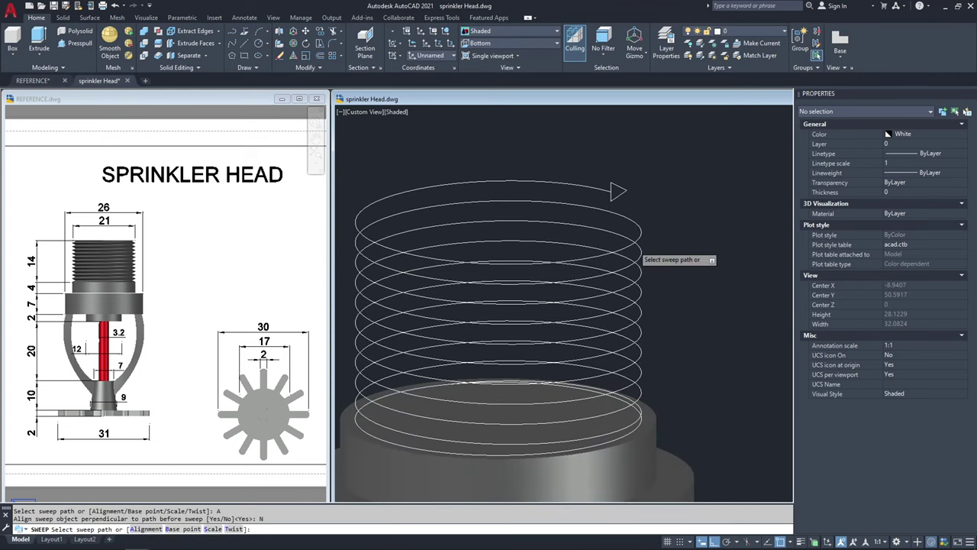
click(633, 245)
key(Escape)
- Move the swept thread coil 20 units straight up, clear of the sprinkler body
scroll(644, 308, down, 1)
shift+middle_drag(644, 305, 658, 264)
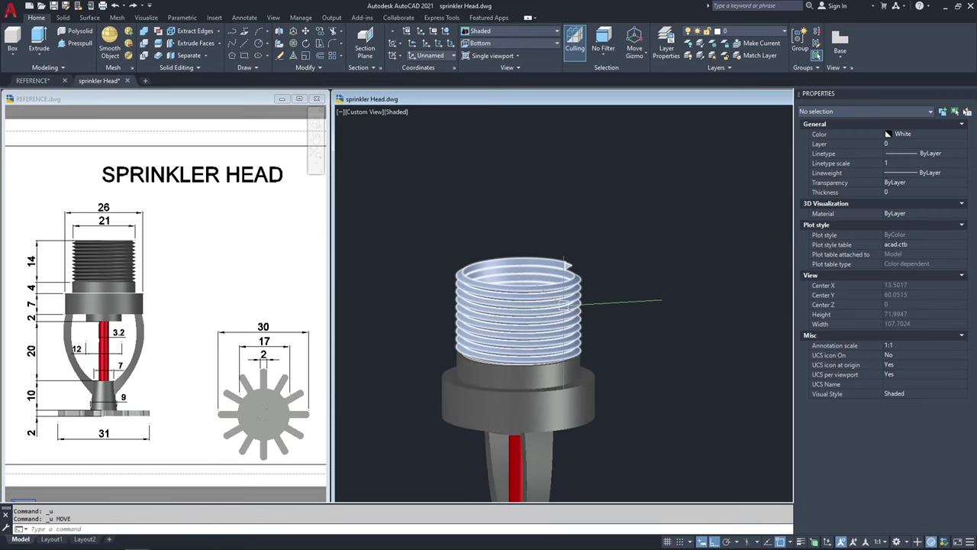
key(Escape)
middle_drag(569, 305, 601, 285)
click(612, 280)
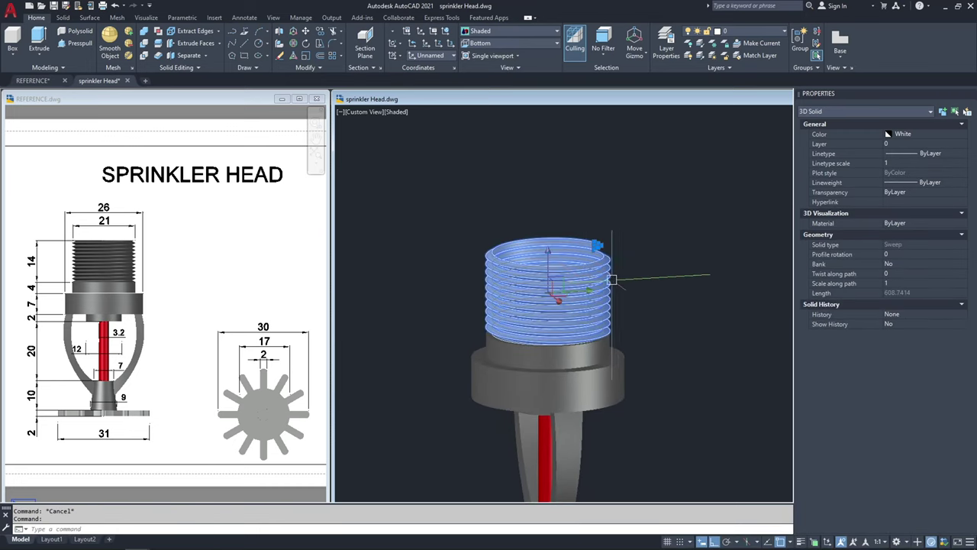
text(m)
key(Return)
click(644, 297)
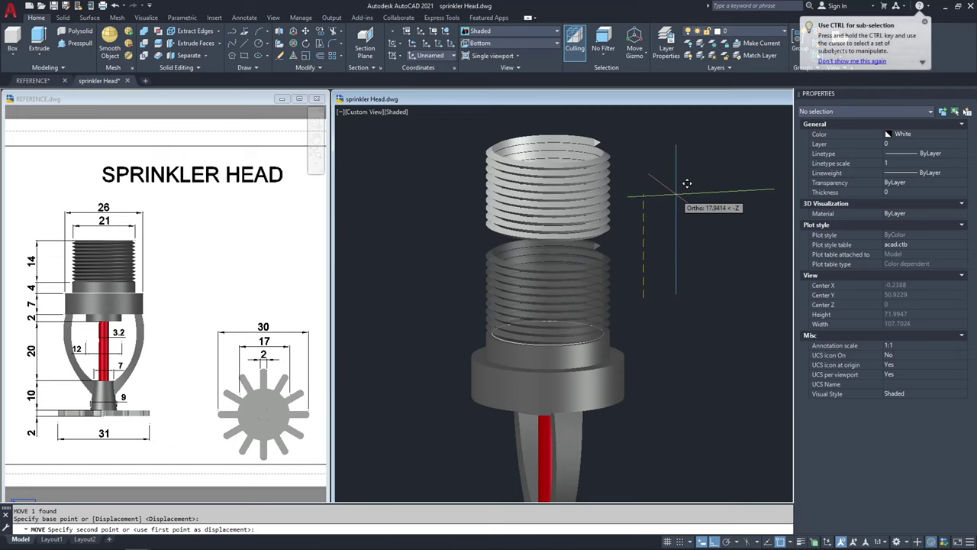
text(20)
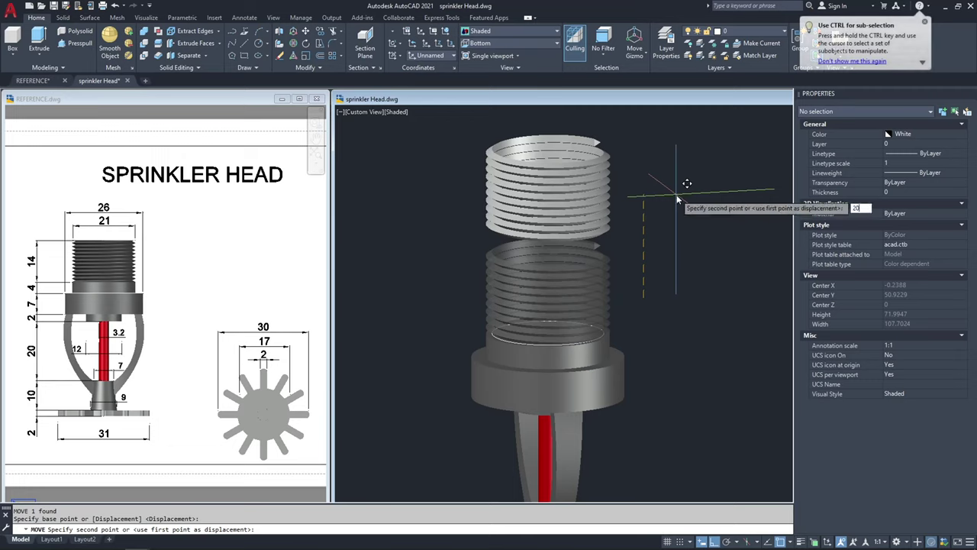
key(Return)
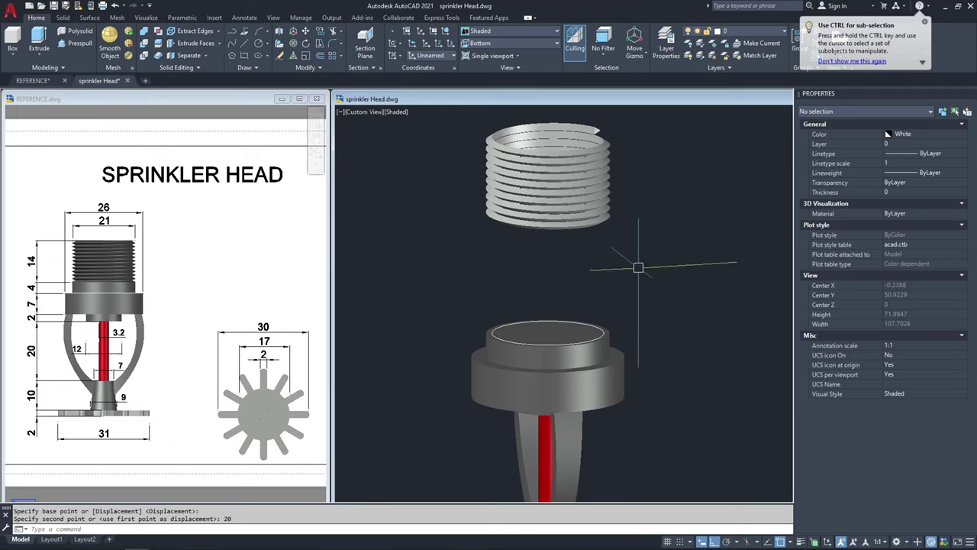
- Offset the circle on the body's top face inward by 1
scroll(600, 328, up, 6)
key(Escape)
click(594, 308)
click(536, 336)
click(536, 337)
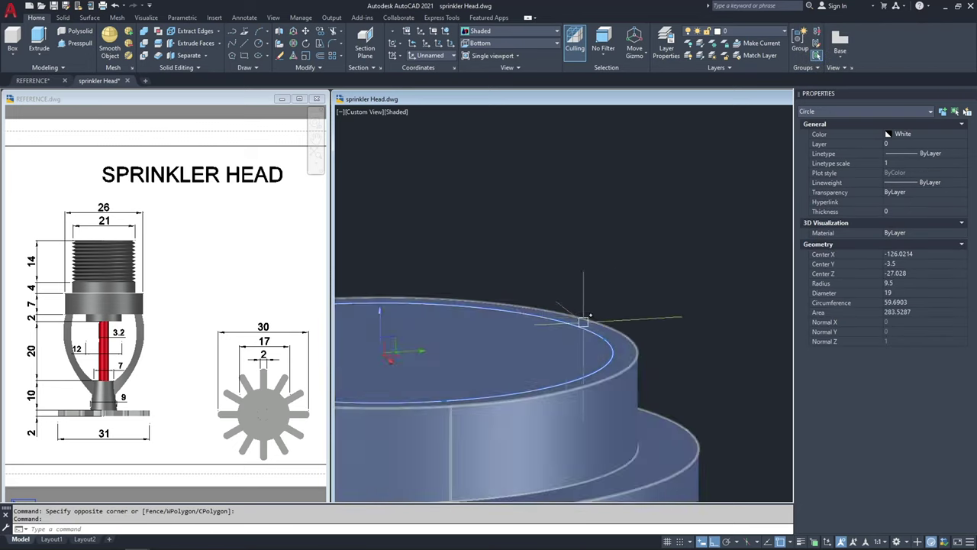
scroll(572, 312, down, 5)
text(o)
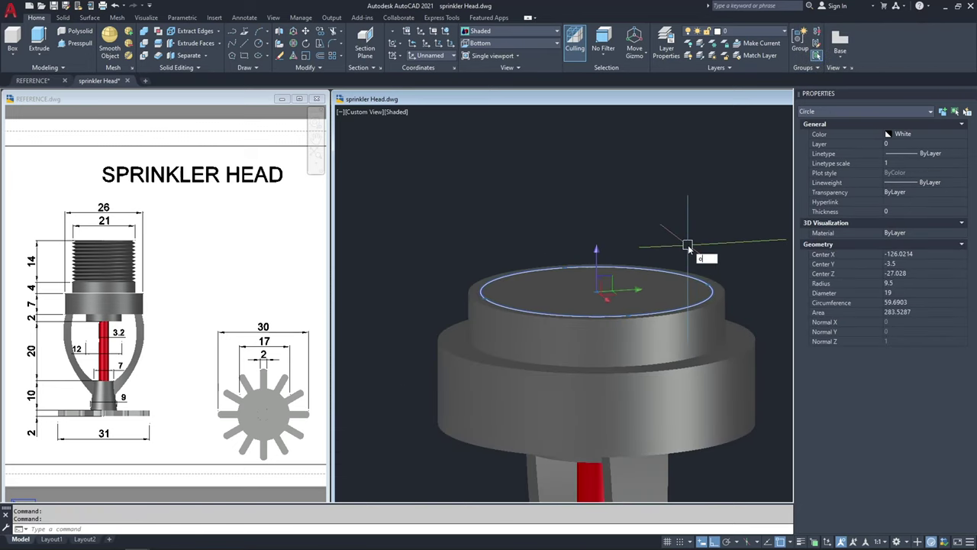
text(ff)
key(Return)
text(1)
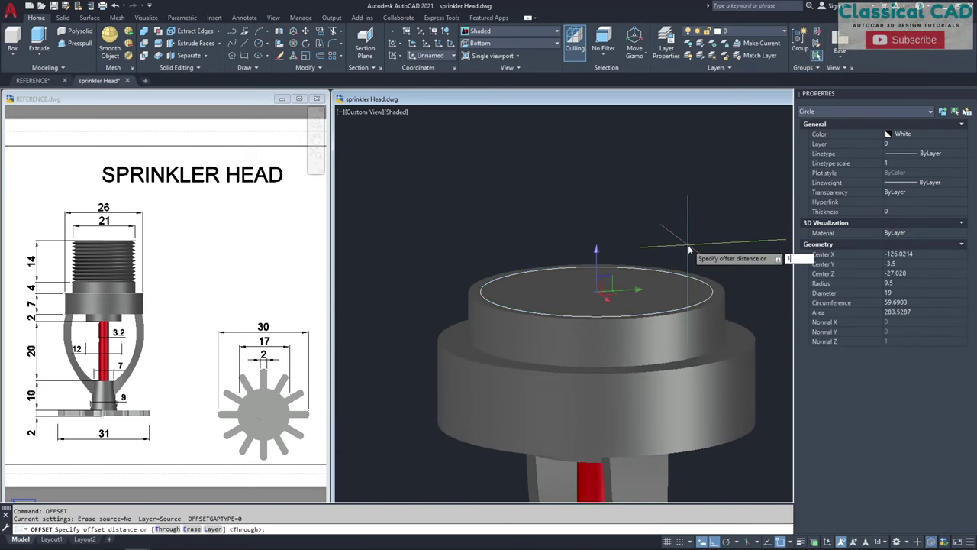
key(Return)
scroll(680, 263, up, 1)
click(664, 271)
scroll(630, 285, up, 2)
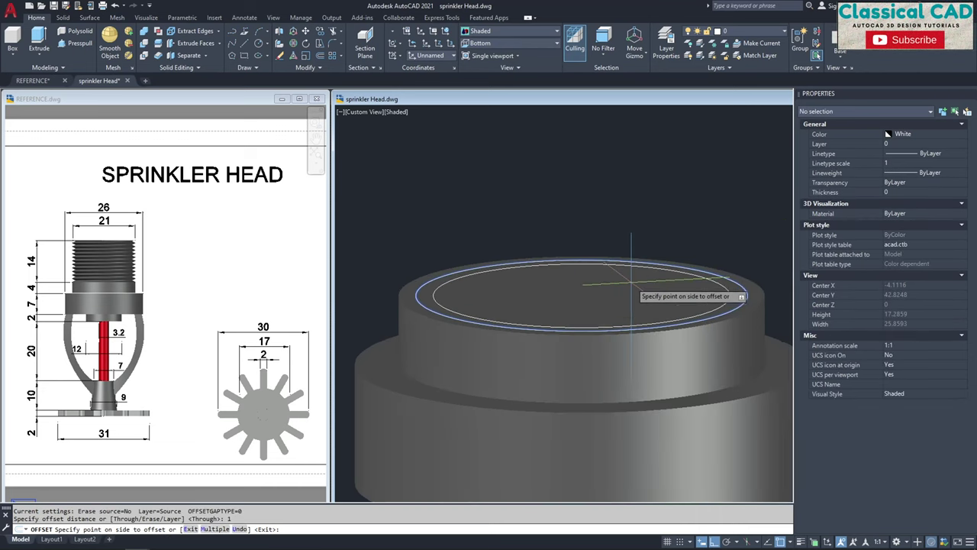
click(631, 283)
key(Escape)
key(Escape)
- Presspull the ring between the two circles on the body's top face upward by 14 to form a tube
scroll(665, 289, up, 5)
key(Escape)
click(677, 288)
scroll(676, 287, down, 1)
scroll(662, 291, down, 2)
key(Escape)
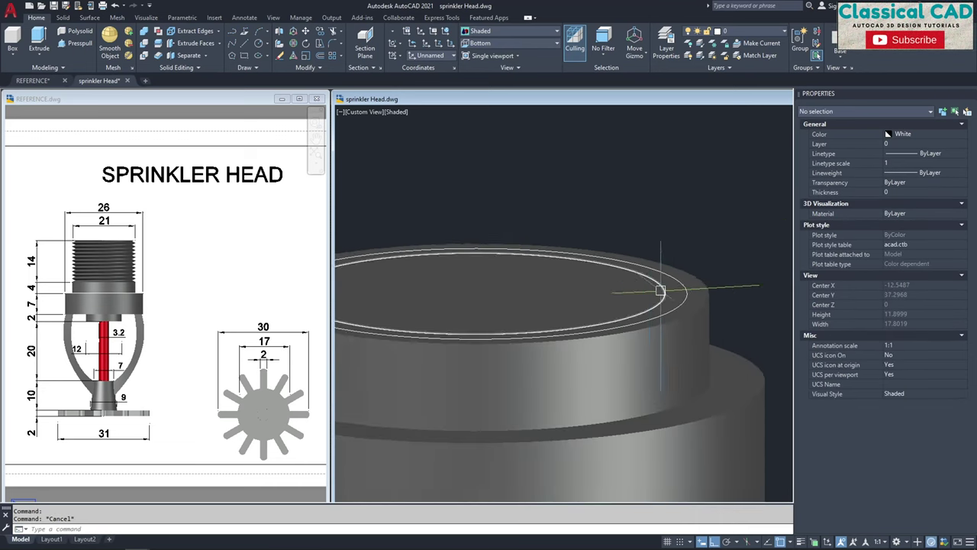
scroll(618, 293, down, 2)
text(press)
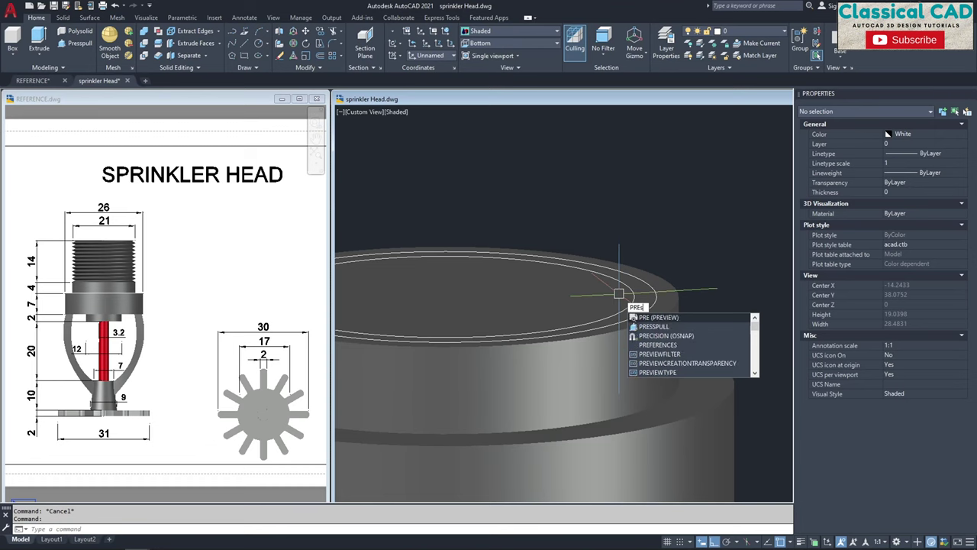
key(Return)
scroll(620, 294, up, 2)
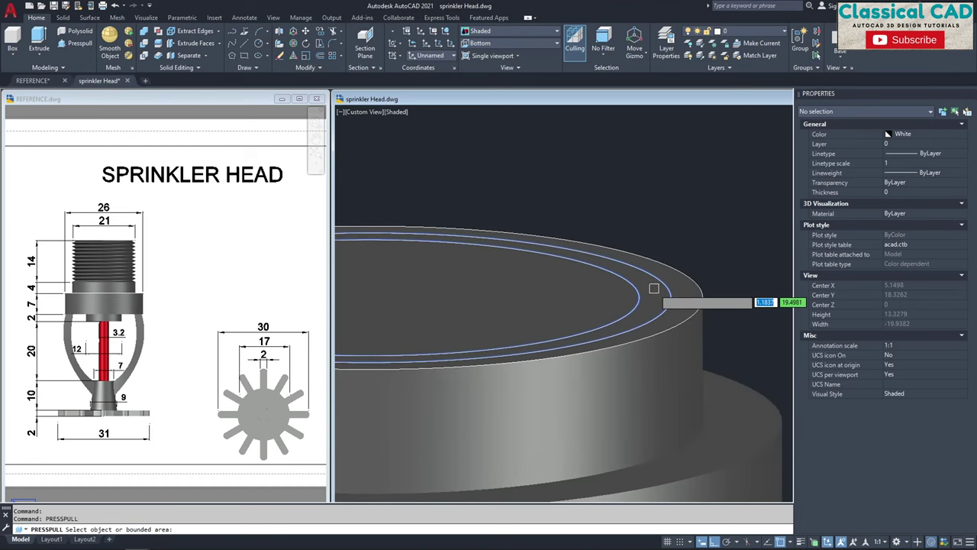
click(652, 289)
scroll(653, 191, down, 4)
middle_drag(653, 187, 640, 311)
scroll(640, 312, up, 2)
scroll(685, 243, down, 4)
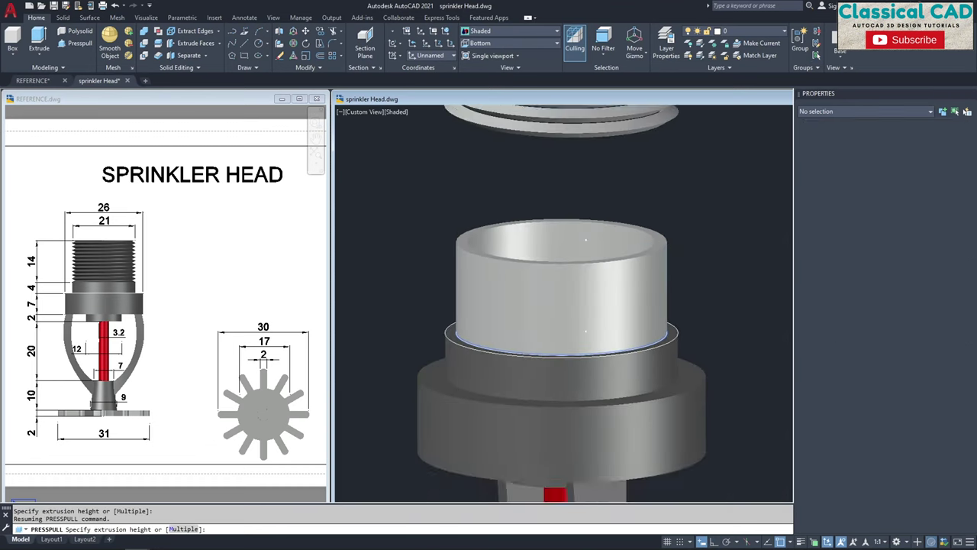
key(Return)
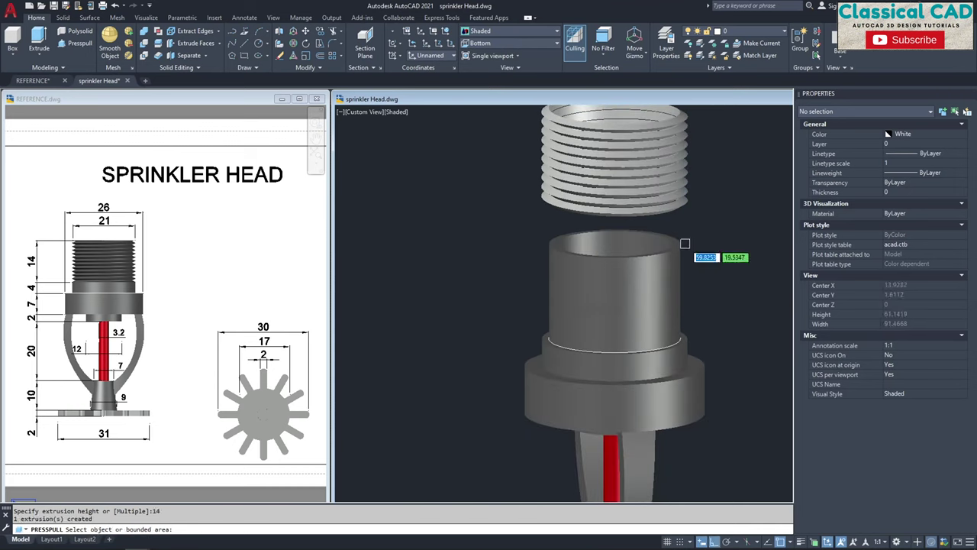
key(Escape)
- Move the thread coil 20 units straight down so it wraps around the tube
click(659, 204)
middle_drag(709, 226, 649, 237)
text(m)
key(Return)
click(650, 237)
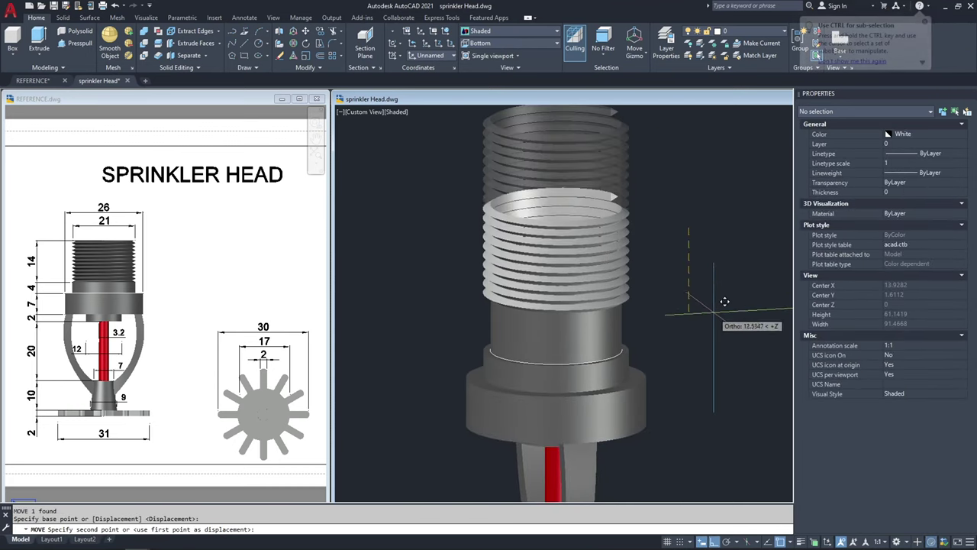
click(741, 357)
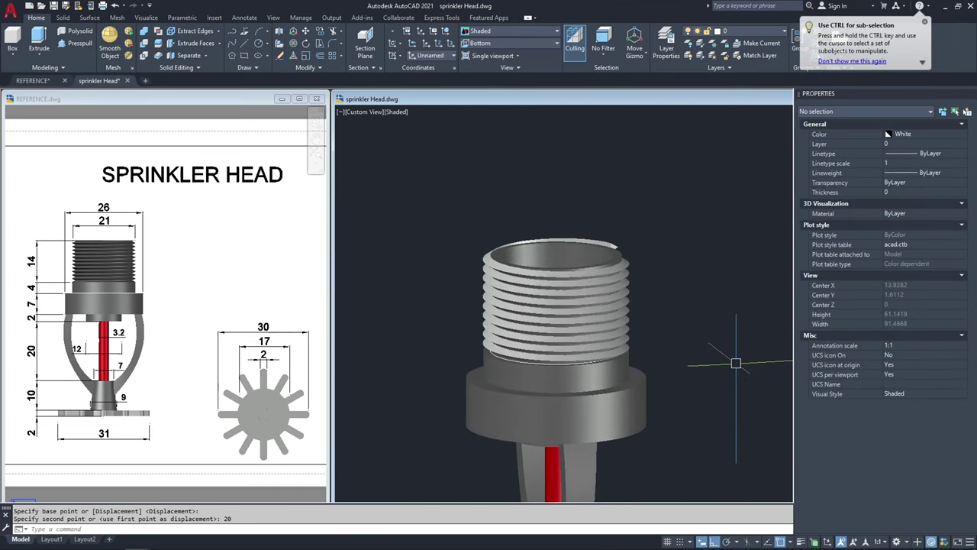
key(Escape)
key(Escape)
- Change the thread coil's colour to match the dark grey of the body
scroll(613, 270, up, 3)
scroll(612, 270, down, 3)
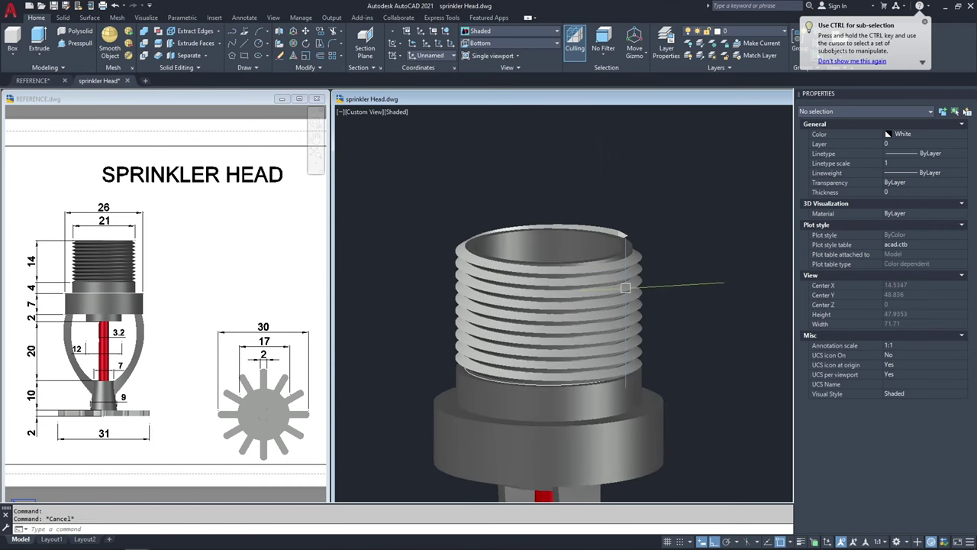
click(626, 284)
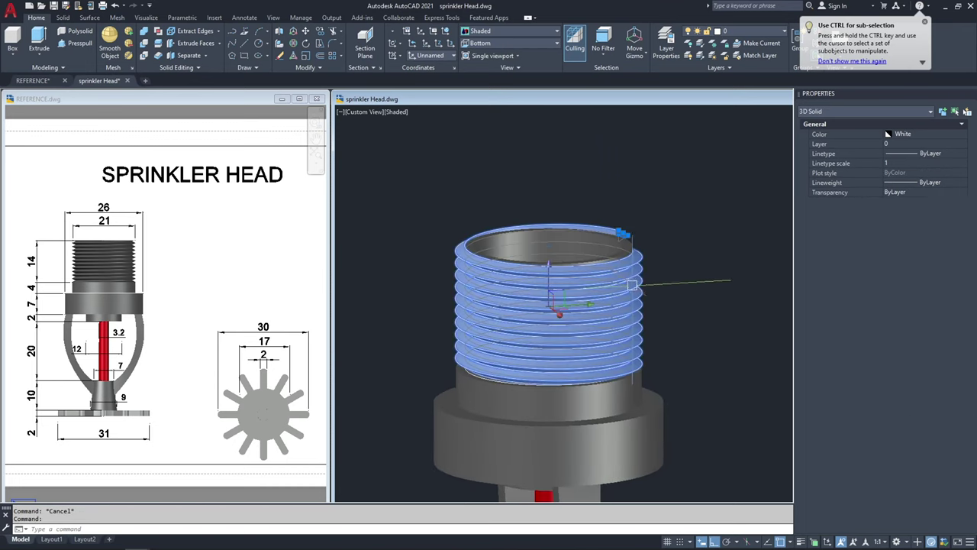
click(935, 133)
key(Escape)
- Select the two leftover construction circles at the base of the tube and move them about 39 units sideways off the body
click(388, 323)
click(696, 402)
text(SE)
click(713, 419)
scroll(639, 319, down, 4)
middle_drag(640, 320, 554, 319)
text(M)
key(Return)
click(539, 299)
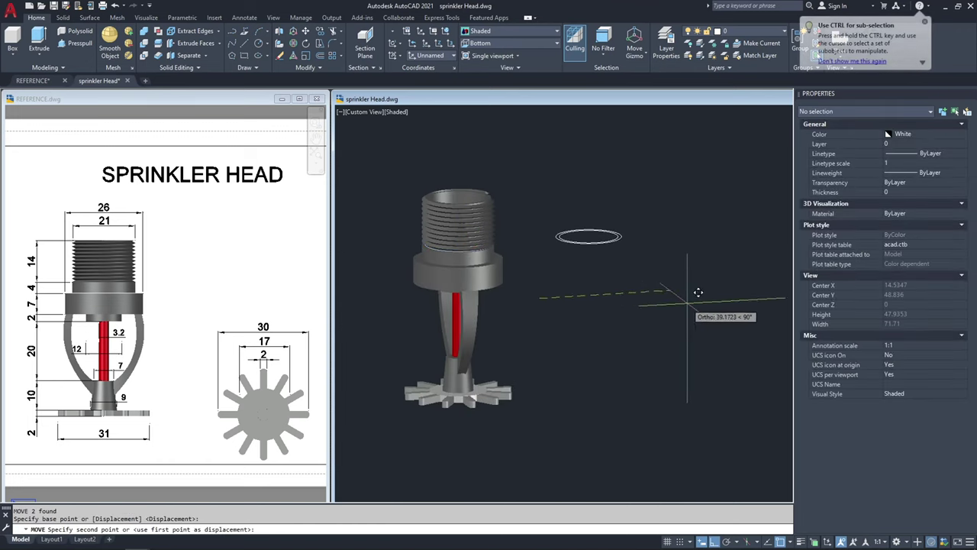
click(695, 292)
key(Escape)
- Delete the two construction circles beside the sprinkler head
scroll(591, 211, up, 5)
key(Escape)
click(619, 233)
click(569, 296)
key(Delete)
scroll(570, 296, down, 3)
click(562, 326)
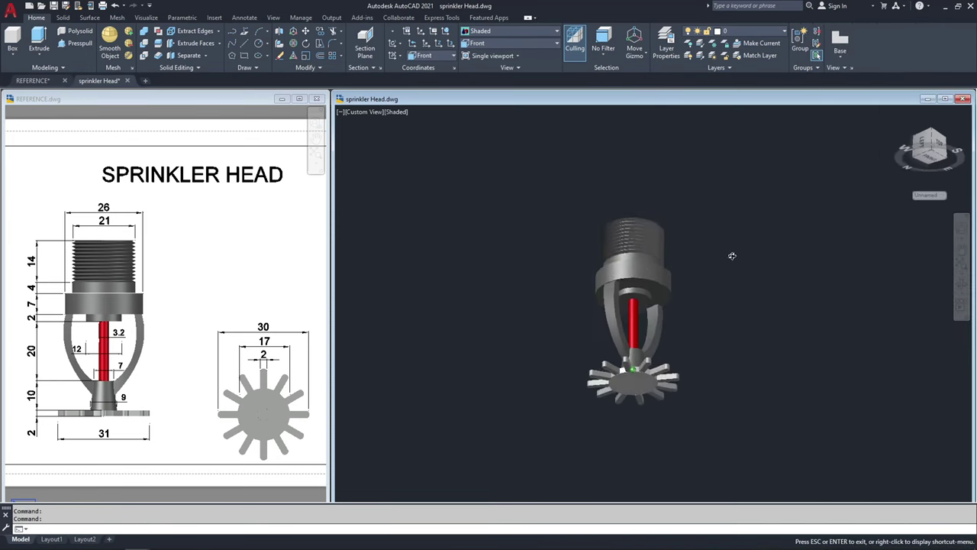
scroll(641, 377, up, 5)
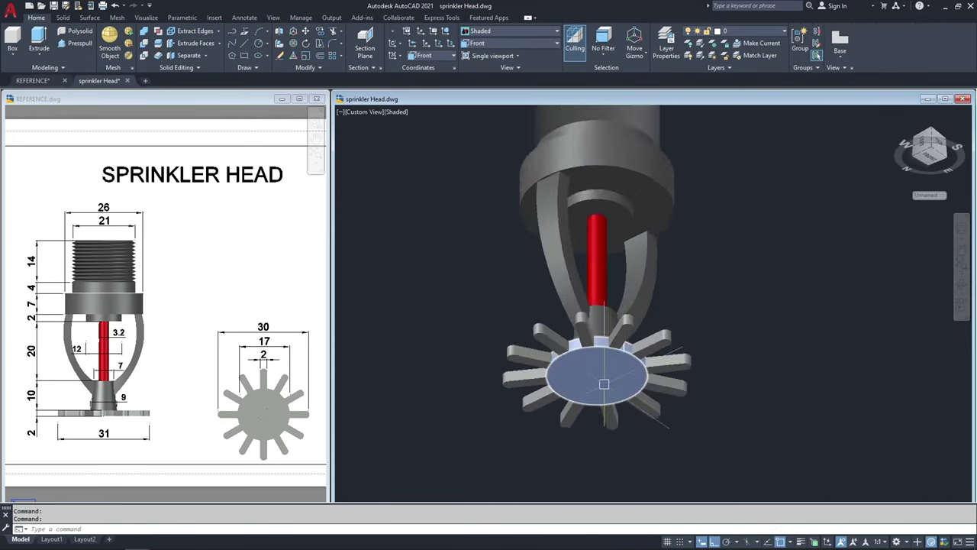
key(Escape)
text(c)
key(Return)
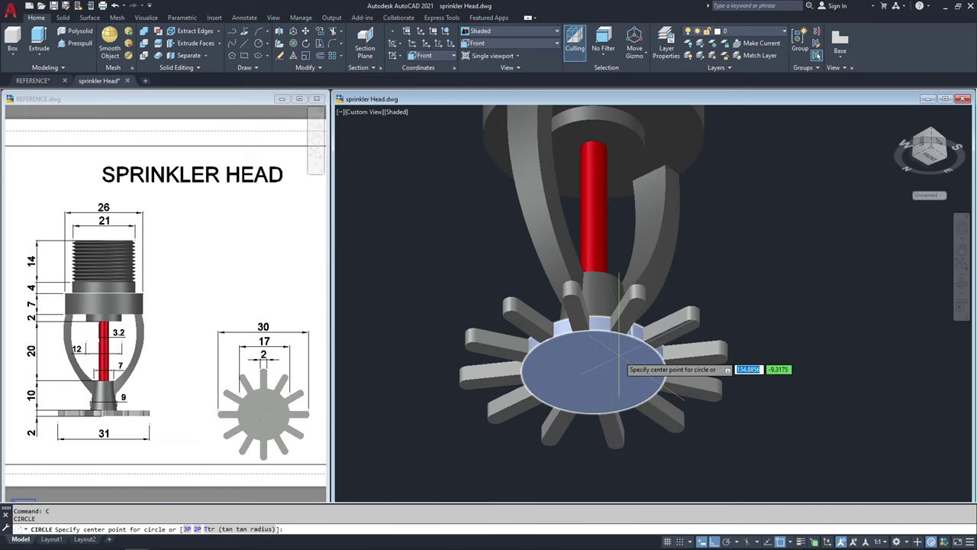
scroll(619, 358, up, 3)
shift+middle_drag(564, 367, 576, 385)
key(Escape)
scroll(571, 385, down, 4)
scroll(574, 390, up, 3)
key(Escape)
key(Escape)
- Draw a circle with a diameter of 5 centred on the underside of the toothed deflector plate
text(c)
key(Return)
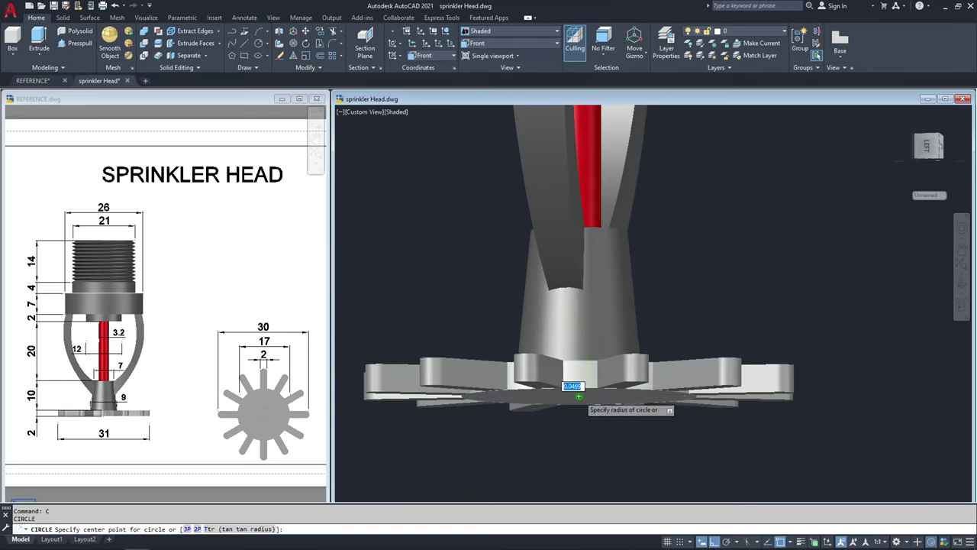
click(578, 396)
scroll(585, 393, up, 2)
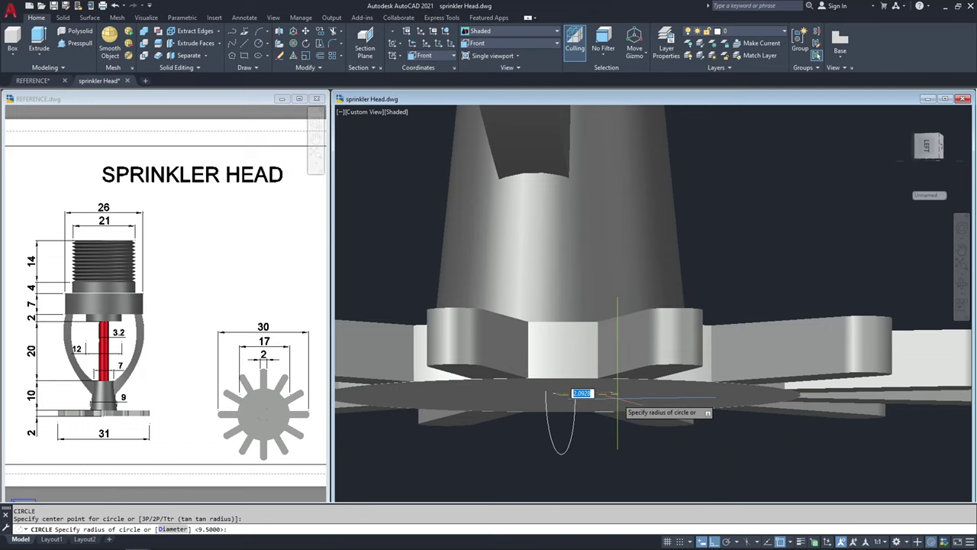
text(d)
key(Return)
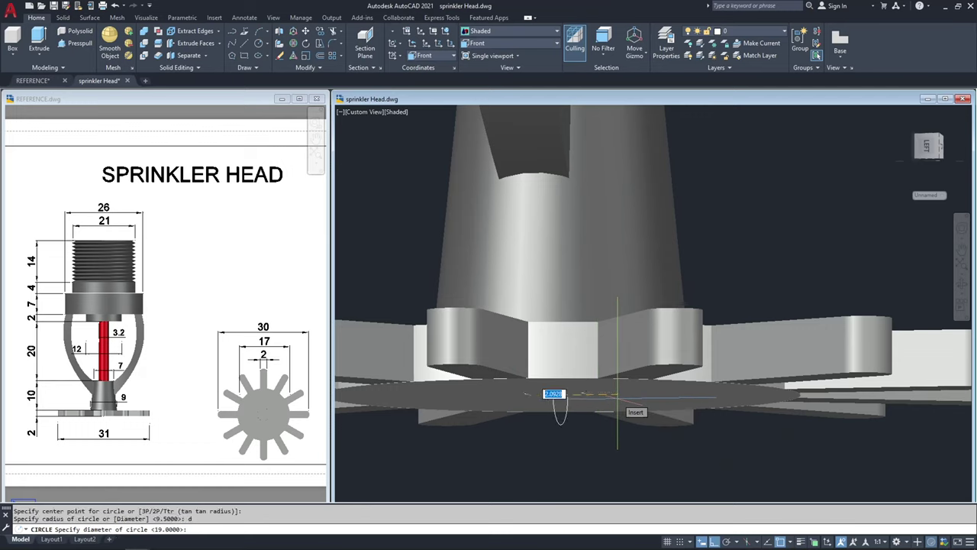
key(Return)
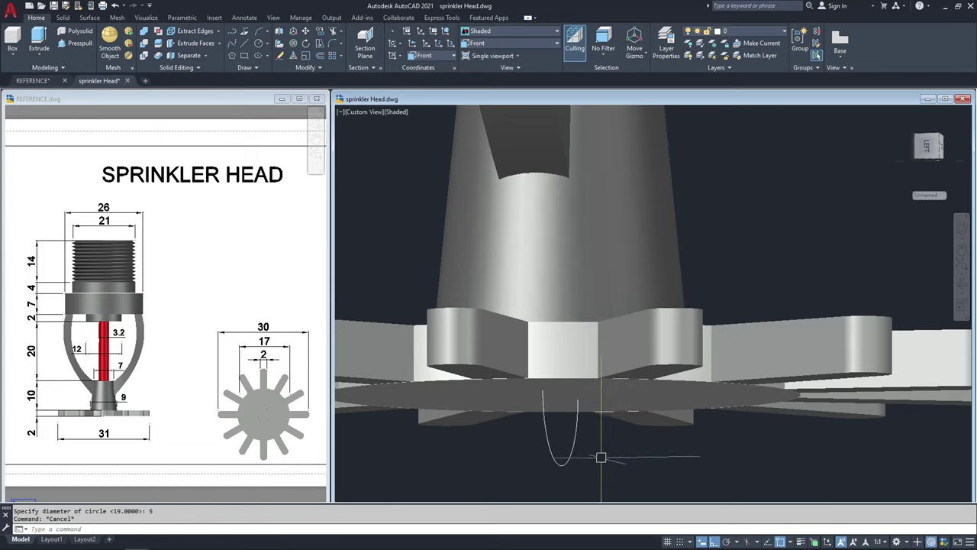
click(579, 439)
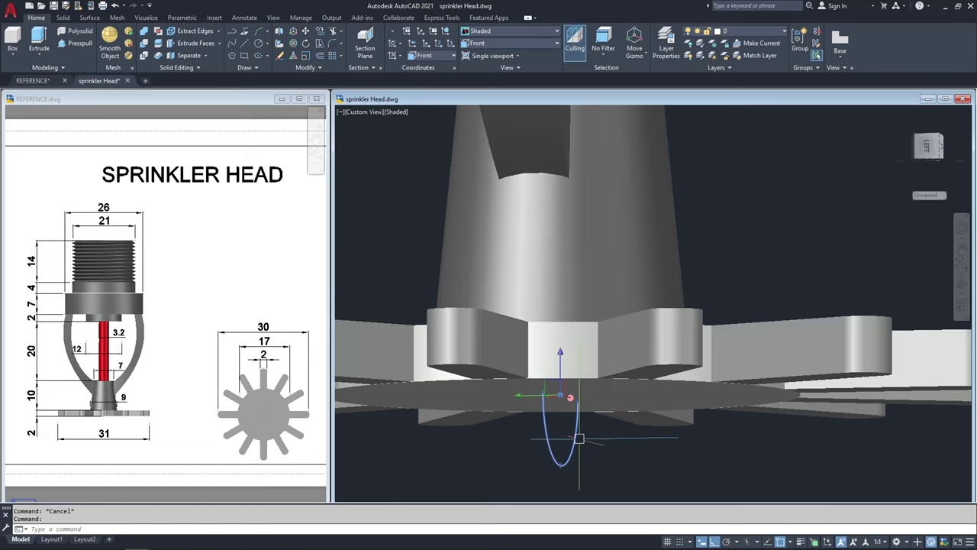
text(c)
key(Return)
click(570, 397)
text(d)
key(Return)
text(5)
key(Return)
key(Escape)
- Rotate the circle under the deflector plate in 3D about its centre so it lies flat on the plate's underside
click(579, 434)
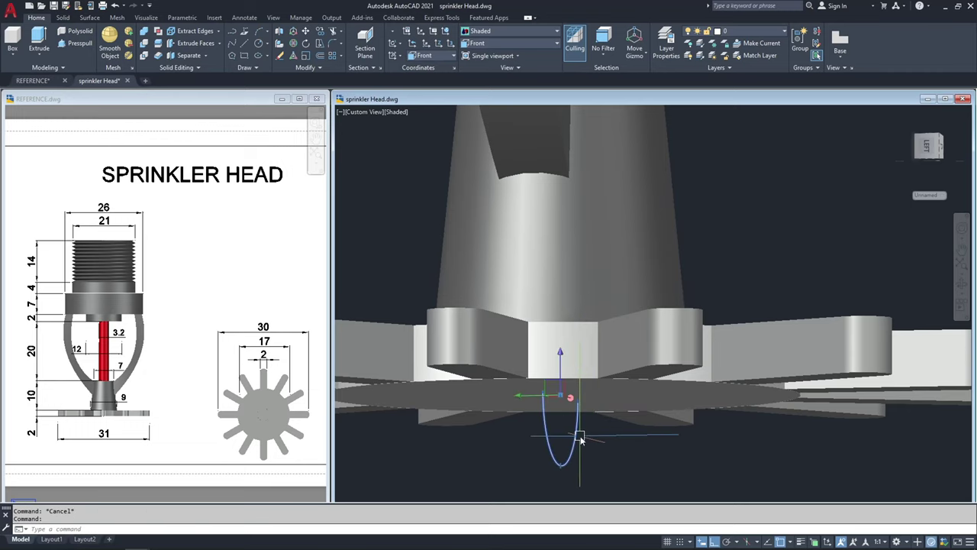
text(3dr)
key(Return)
click(590, 388)
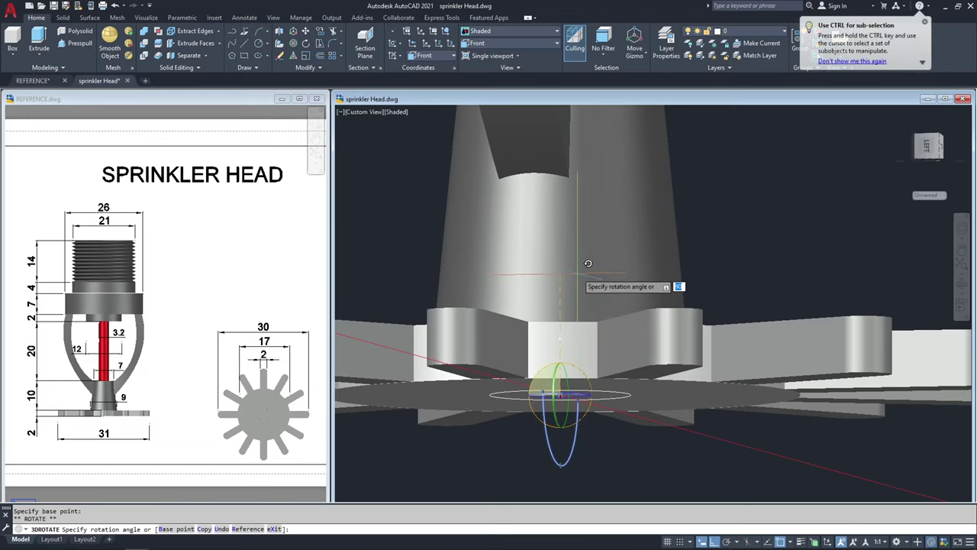
click(577, 275)
- Press-pull the circular area on the plate's underside by 1.5 into the plate to cut a round recess
text(pre)
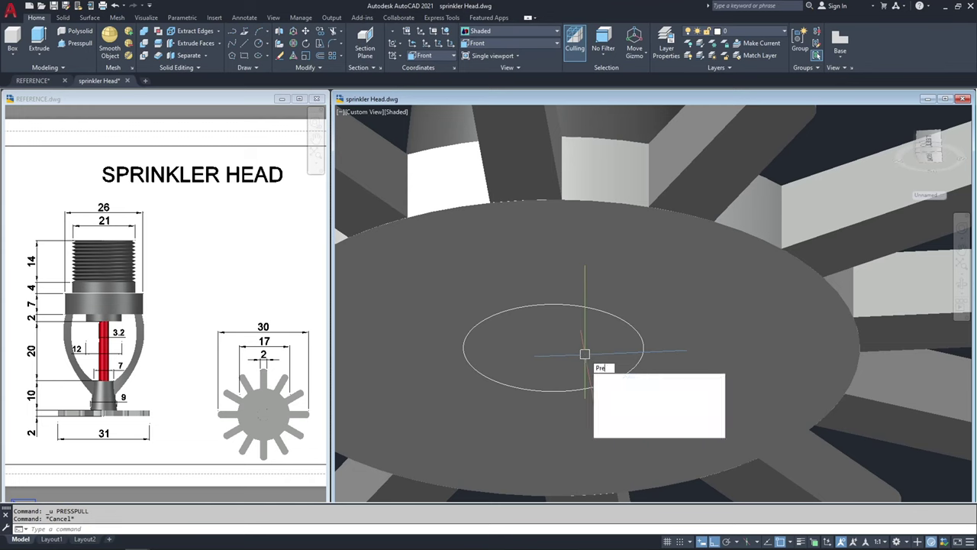
key(Return)
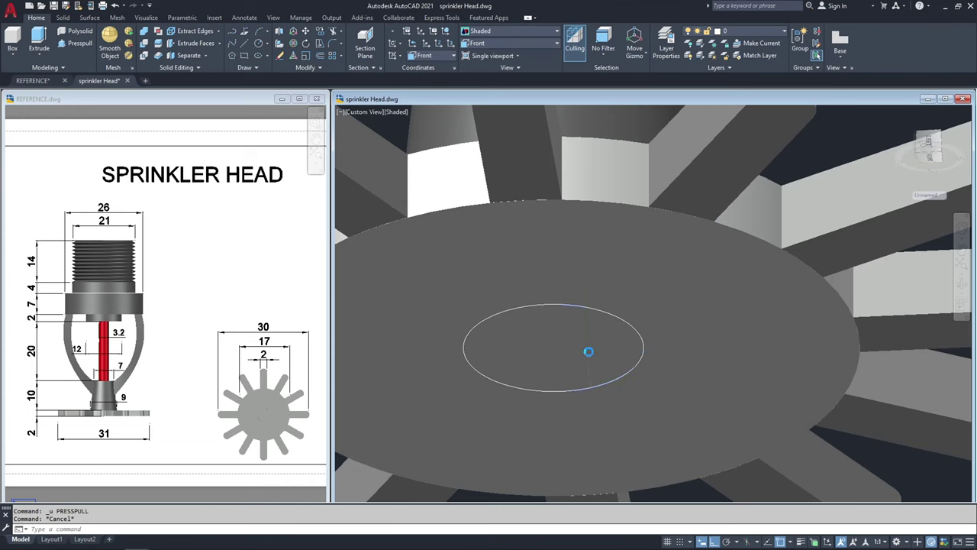
click(600, 340)
scroll(664, 296, down, 3)
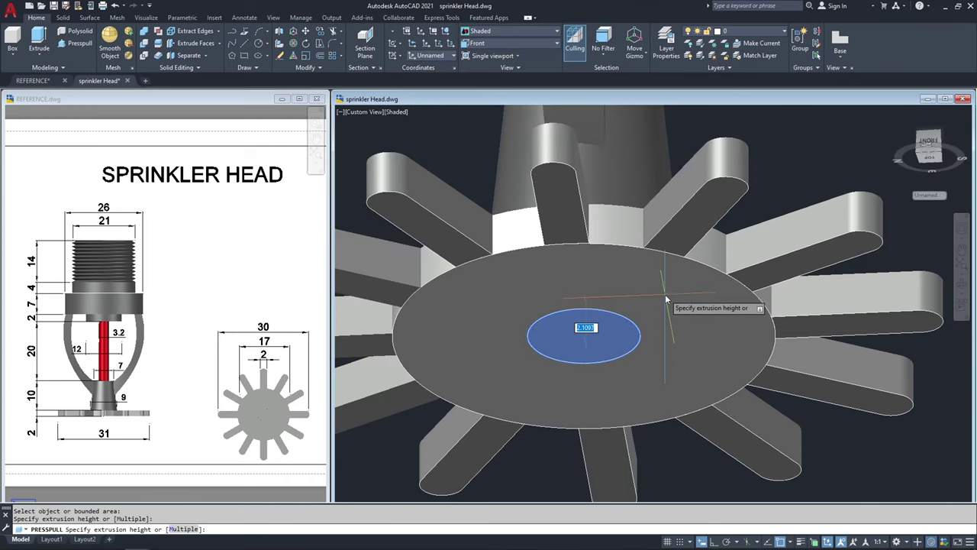
text(1.5)
key(Return)
scroll(656, 292, down, 5)
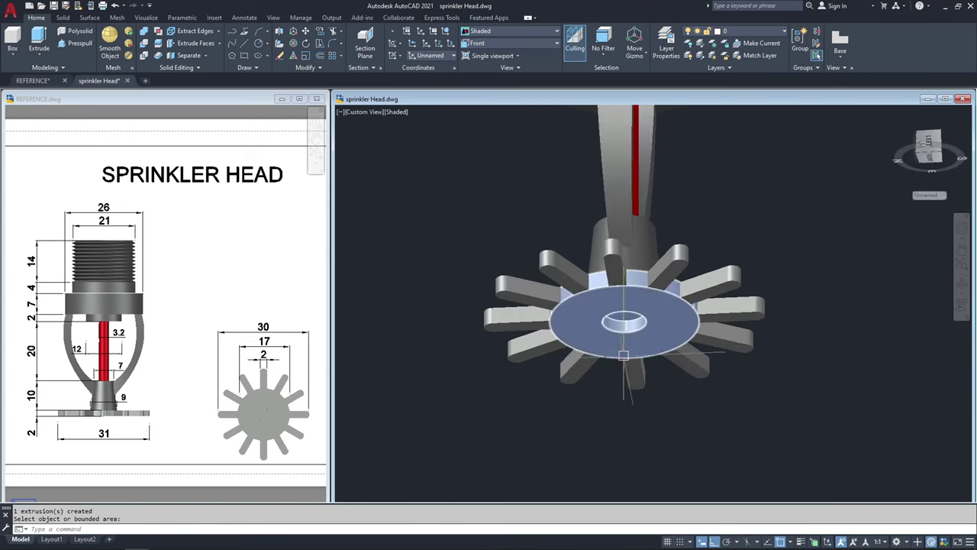
- Move the leftover circle from the recess out beside the sprinkler head and delete it
shift+middle_drag(741, 333, 652, 324)
key(Escape)
scroll(646, 311, up, 4)
key(Escape)
click(594, 264)
click(705, 371)
scroll(705, 371, down, 3)
middle_drag(705, 371, 579, 379)
text(m)
key(Return)
click(636, 416)
key(Escape)
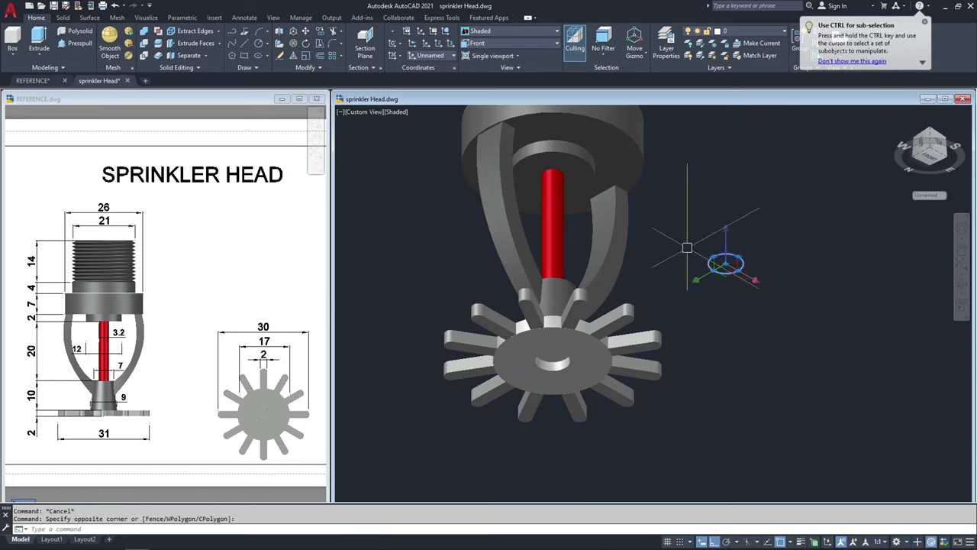
- Change the colour of the deflector plate's central disc to Color 8
scroll(687, 246, down, 4)
shift+middle_drag(689, 400, 625, 405)
scroll(625, 405, up, 3)
scroll(625, 405, up, 5)
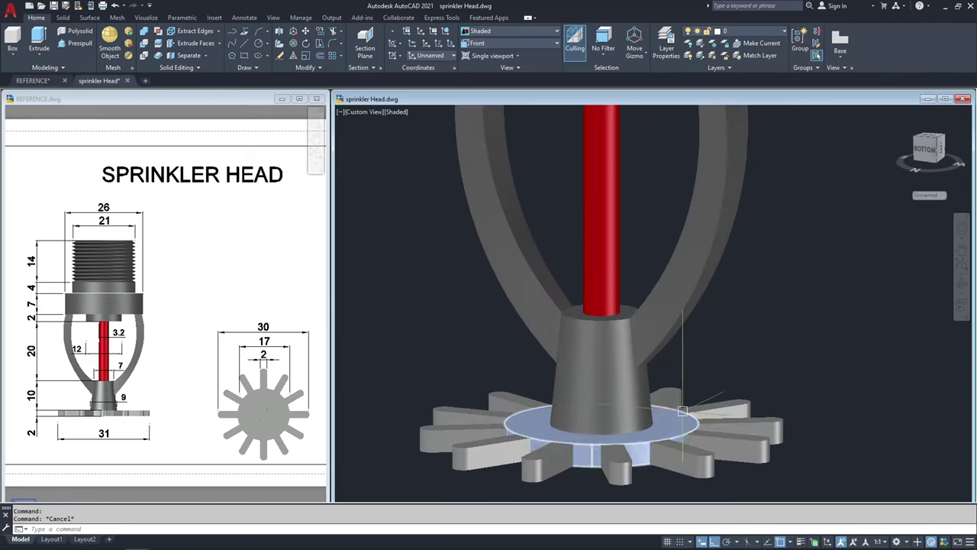
click(729, 415)
key(Escape)
click(733, 424)
key(Escape)
click(682, 419)
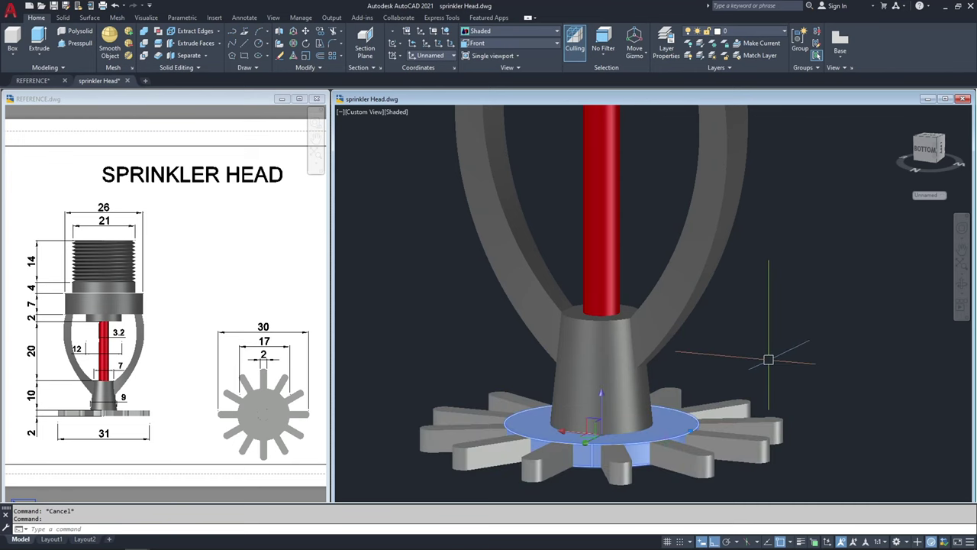
text(pr)
key(Return)
double_click(910, 134)
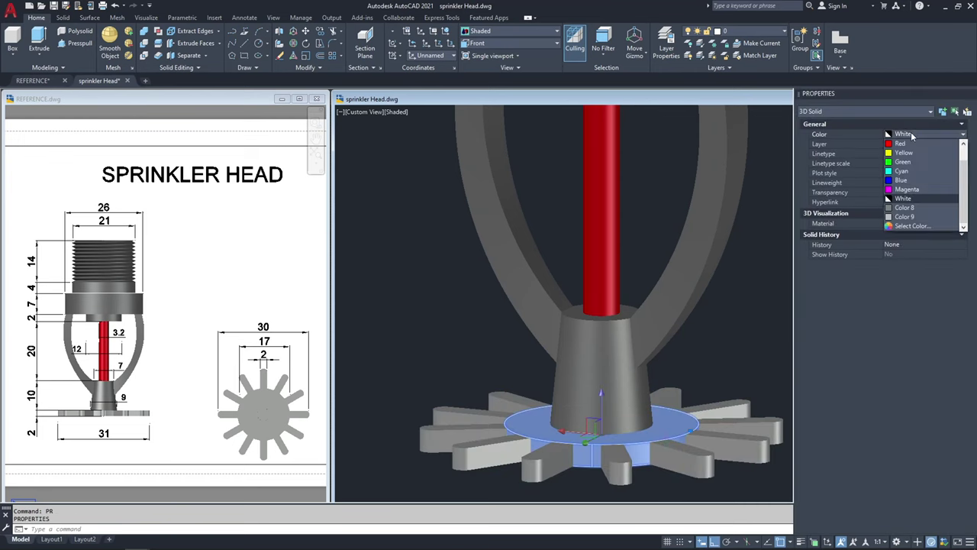
click(909, 211)
key(Escape)
key(Escape)
- Edit the source tooth of the deflector's polar array, set its colour to Color 8 and save the array changes
click(749, 430)
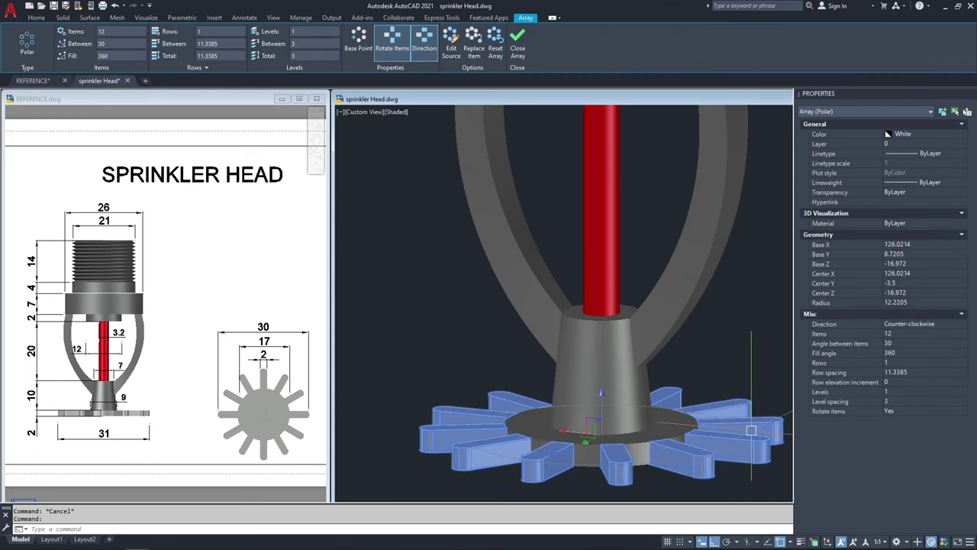
click(453, 45)
click(725, 452)
click(532, 293)
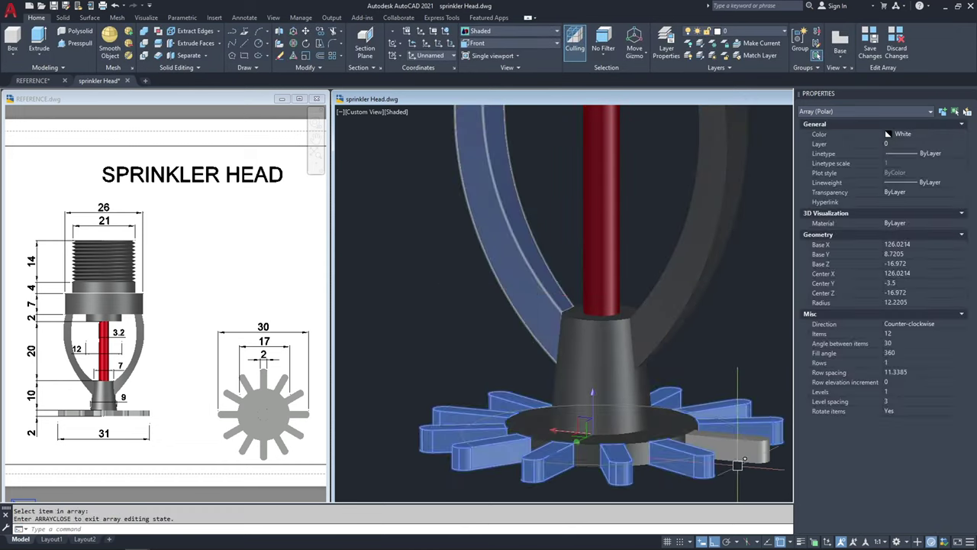
click(913, 136)
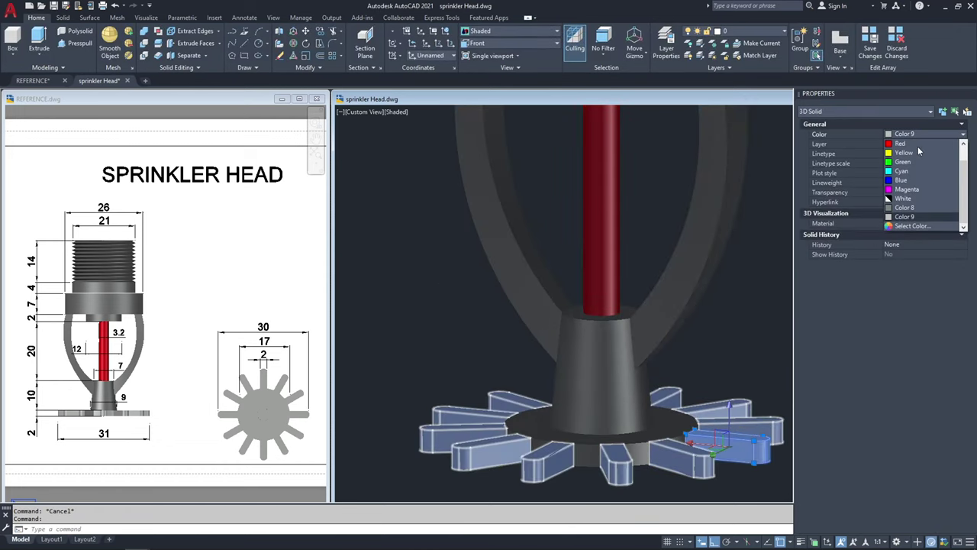
click(915, 209)
key(Escape)
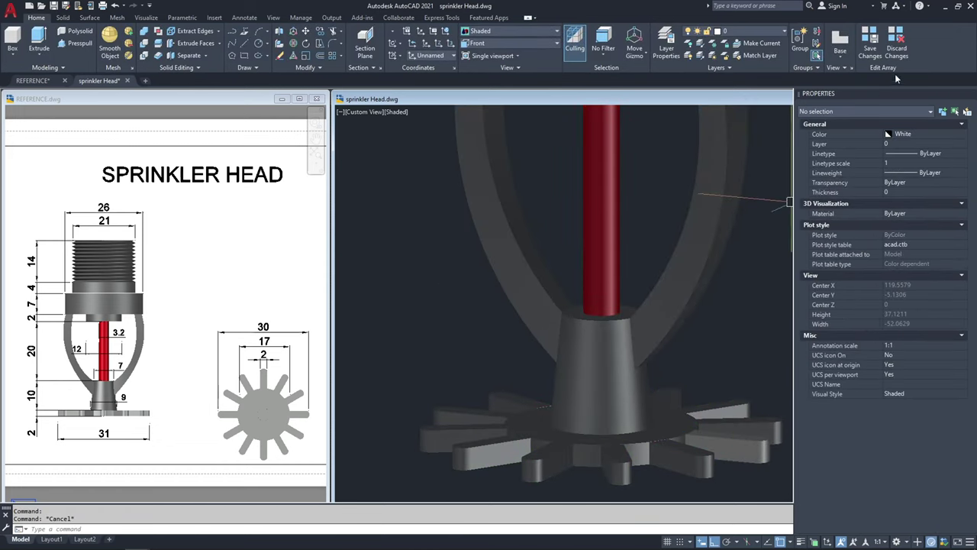
scroll(779, 221, down, 5)
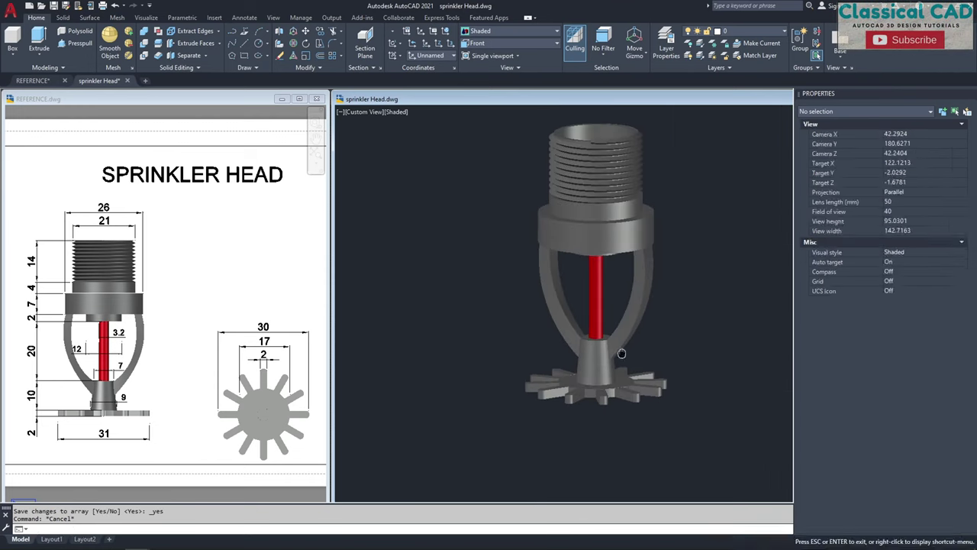
click(970, 94)
- Examine the completed sprinkler head from several angles, including the threaded top, frame arms and deflector plate
scroll(671, 302, down, 2)
shift+middle_drag(613, 340, 691, 299)
scroll(606, 186, up, 4)
key(Escape)
click(613, 214)
key(Escape)
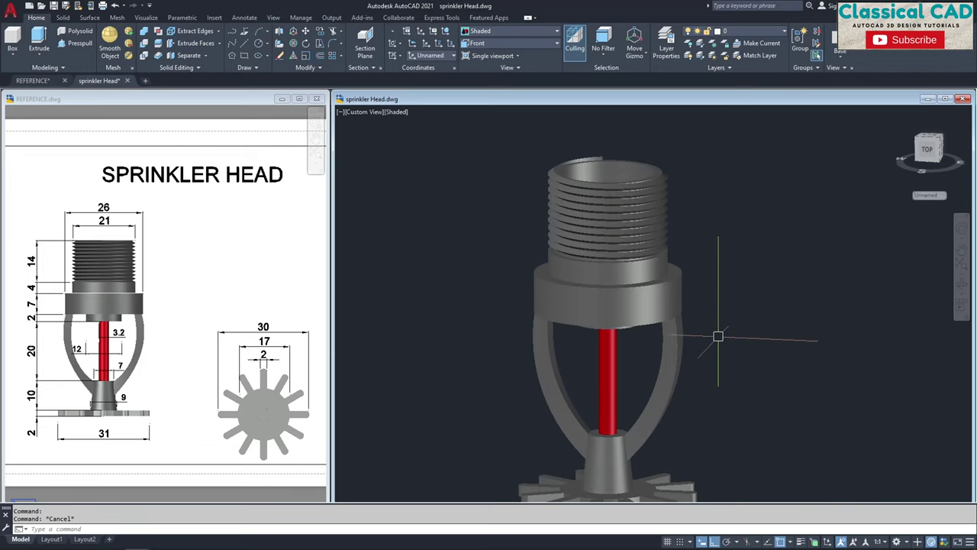
middle_drag(718, 333, 724, 268)
click(574, 333)
key(Escape)
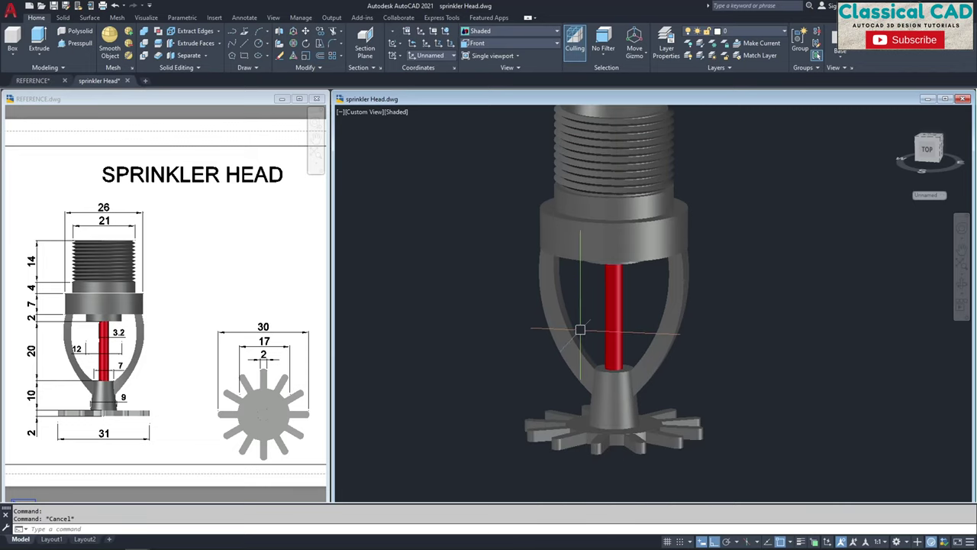
middle_drag(695, 321, 751, 338)
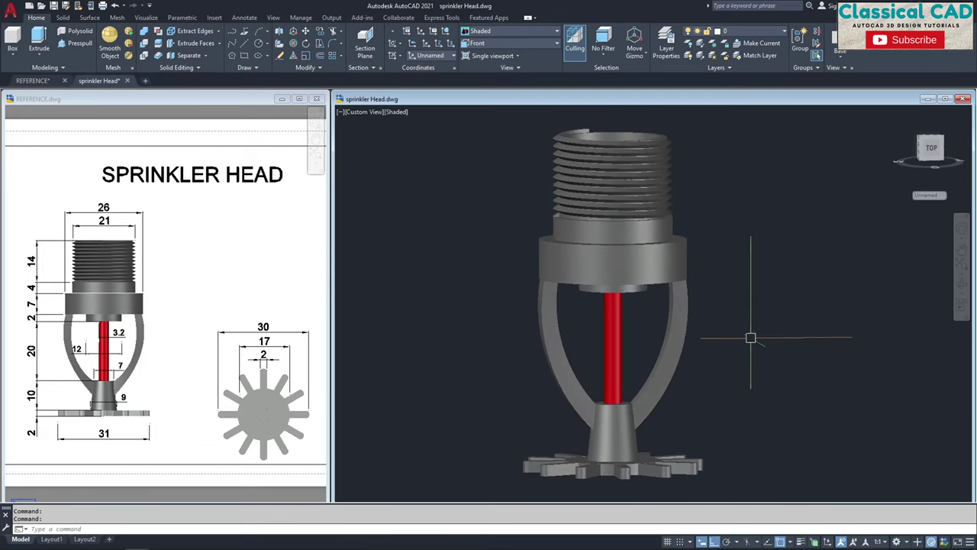
shift+middle_drag(793, 416, 709, 369)
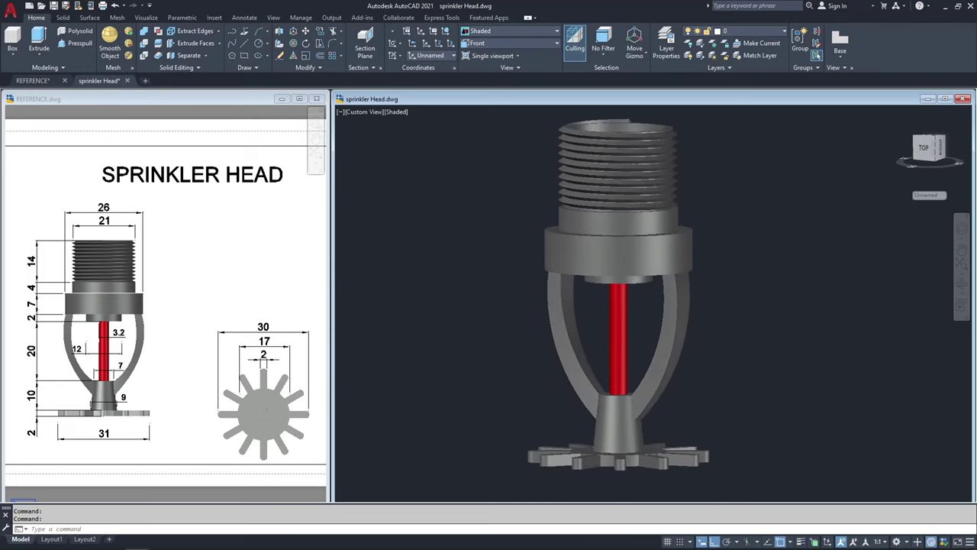